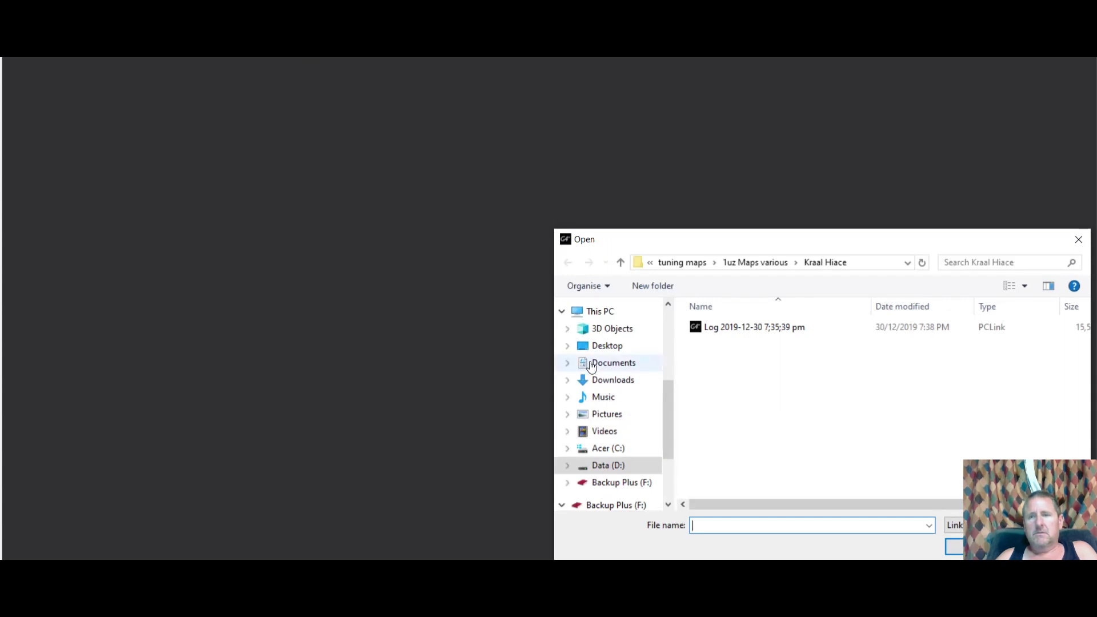
Open 'Log 2020-01-30 9_05_50 pm' from the Downloads folder
left_click(620, 384)
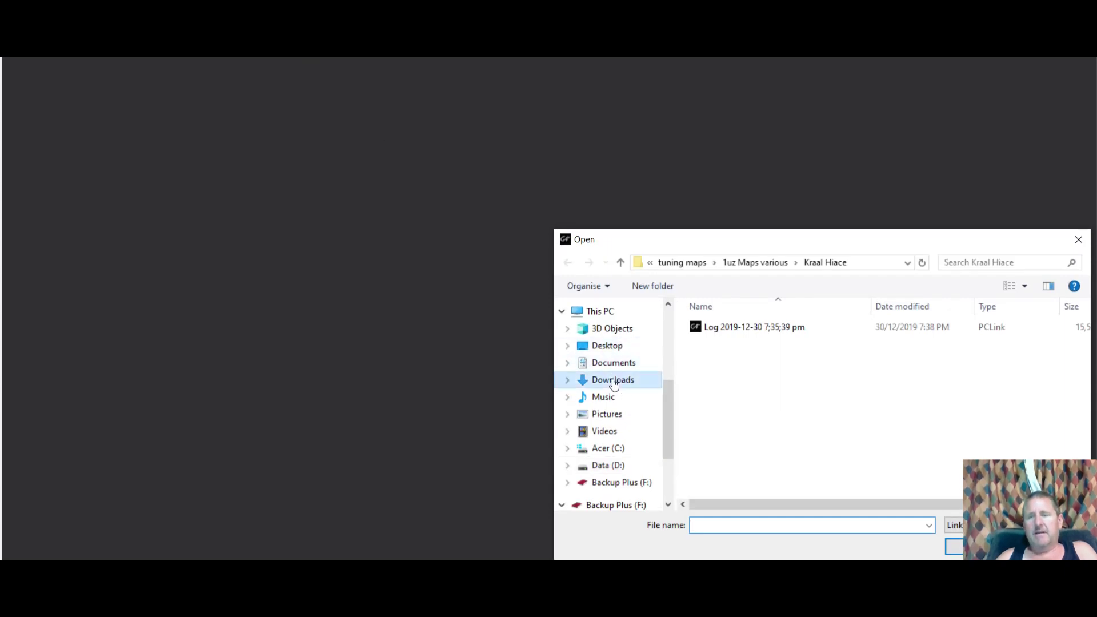
left_click(726, 352)
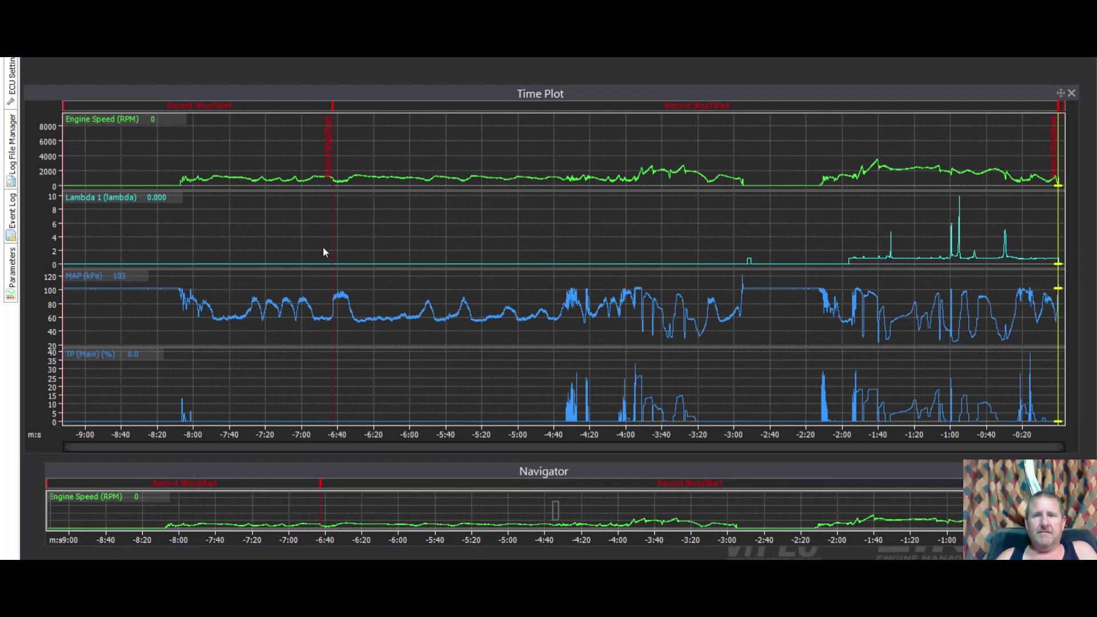
Read channel values at points from early in the log through -2:30 to about -1:50
left_click(323, 248)
left_click(378, 250)
left_click(472, 249)
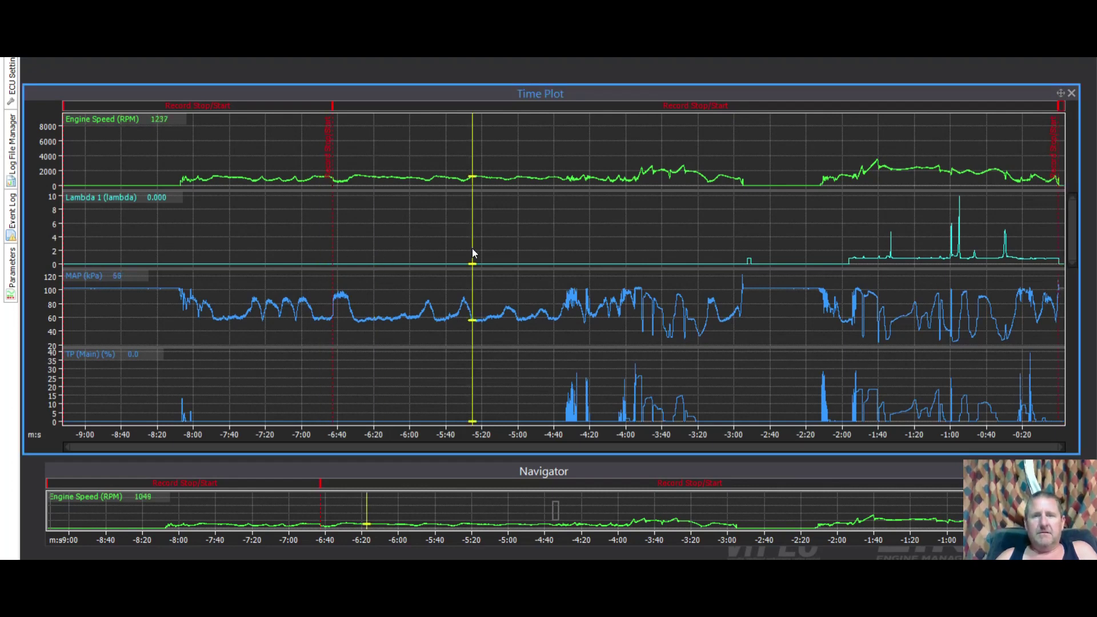
left_click(526, 250)
left_click(598, 251)
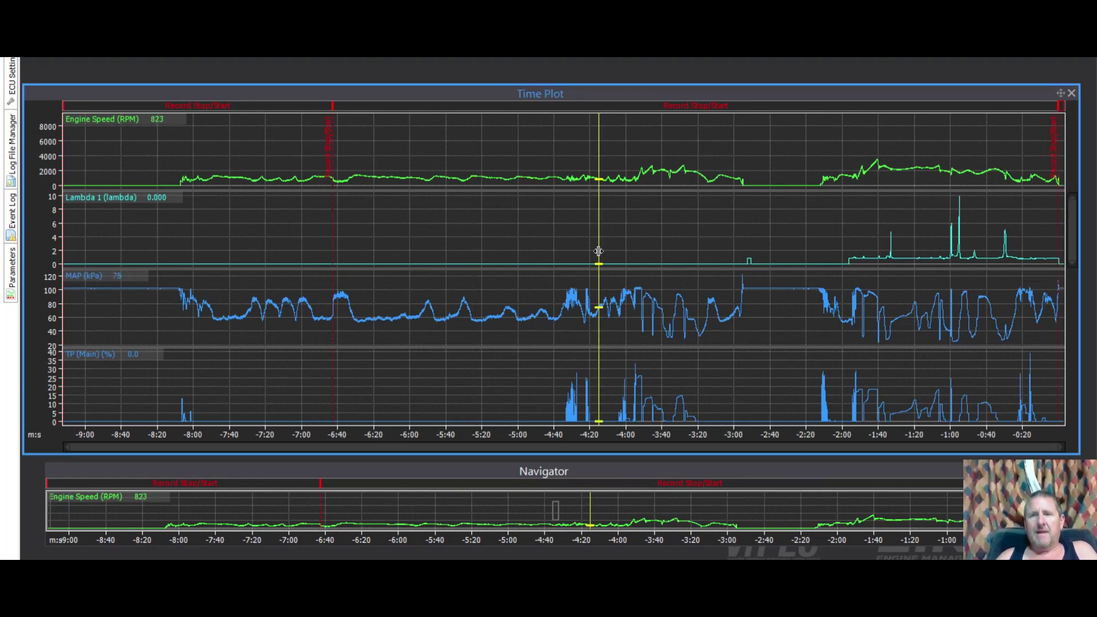
left_click(791, 238)
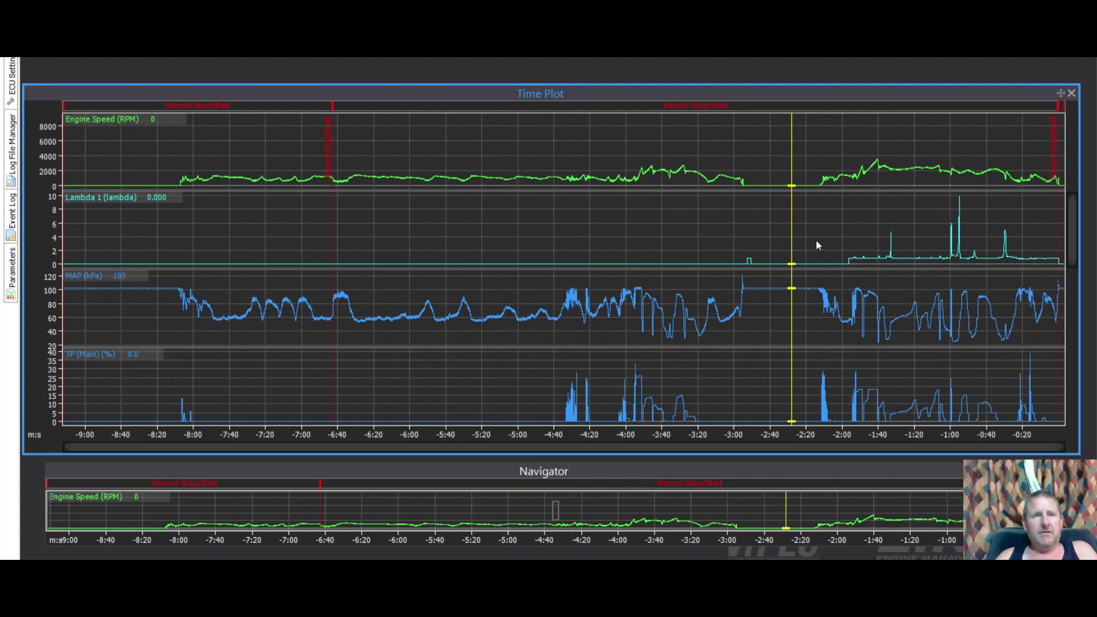
left_click(815, 240)
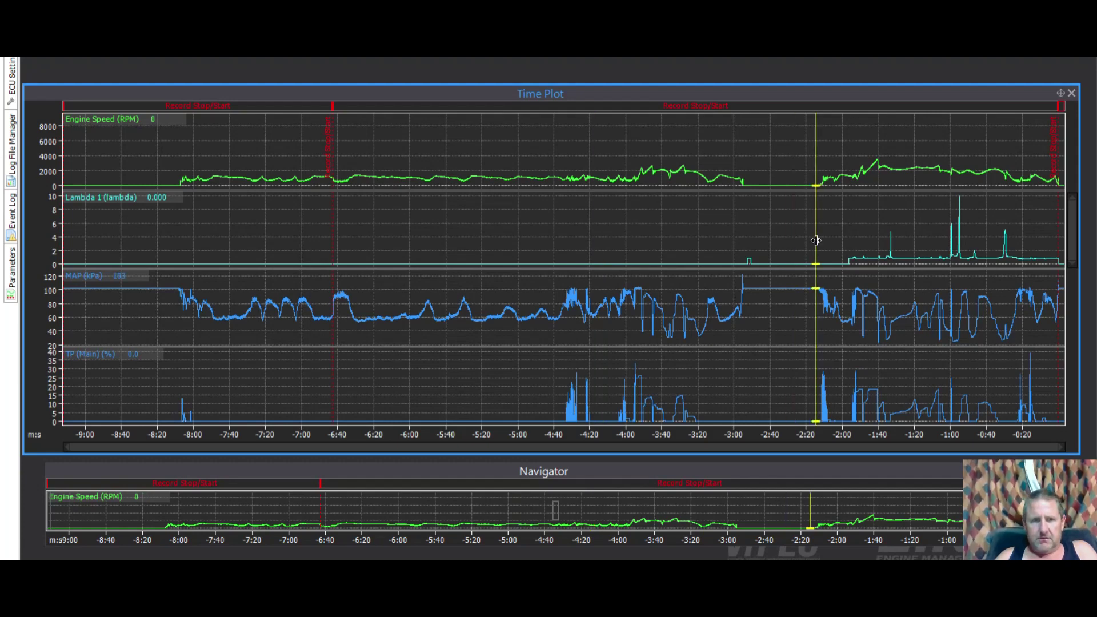
left_click(864, 228)
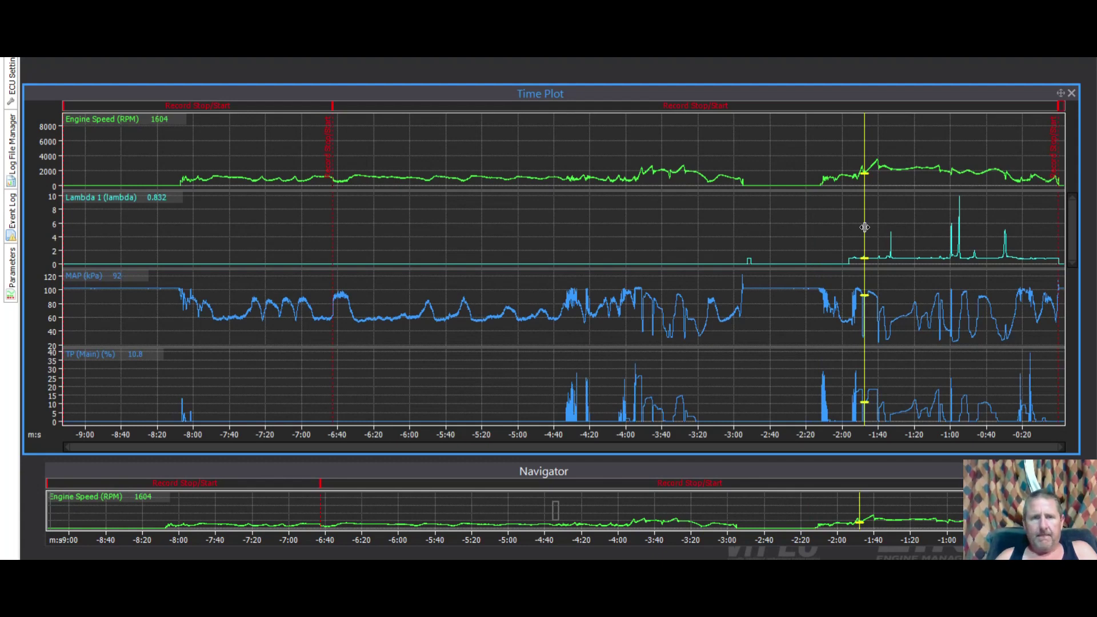
Recheck readings back from -4:02 to -7:43, then RPM and MAP at -6:03 to -4:27
left_click(619, 214)
left_click(530, 220)
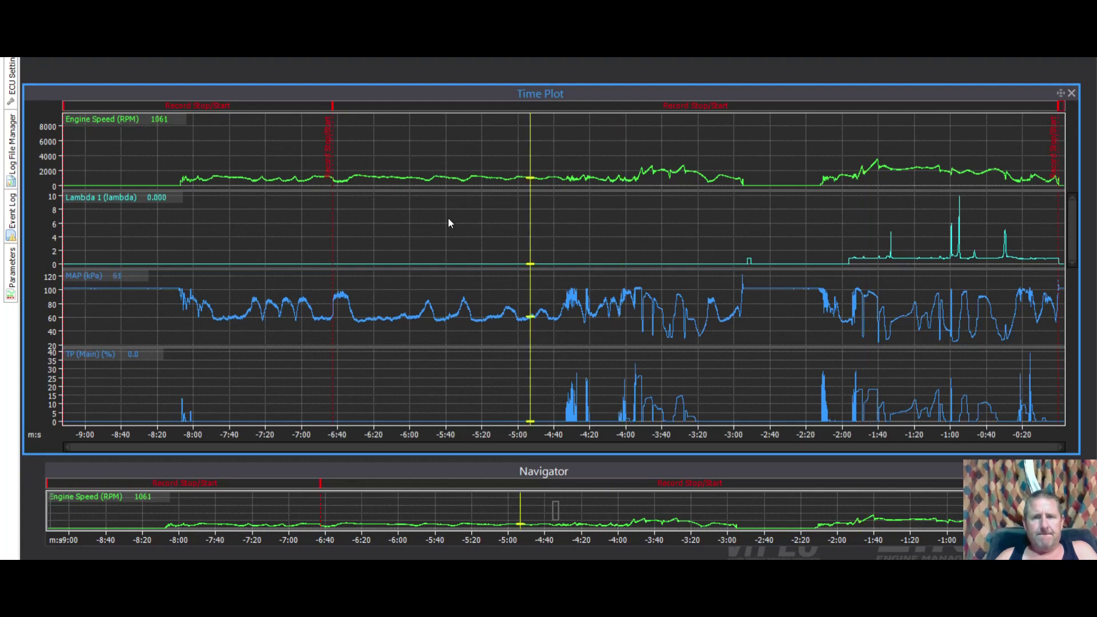
left_click(439, 218)
left_click(364, 215)
left_click(277, 207)
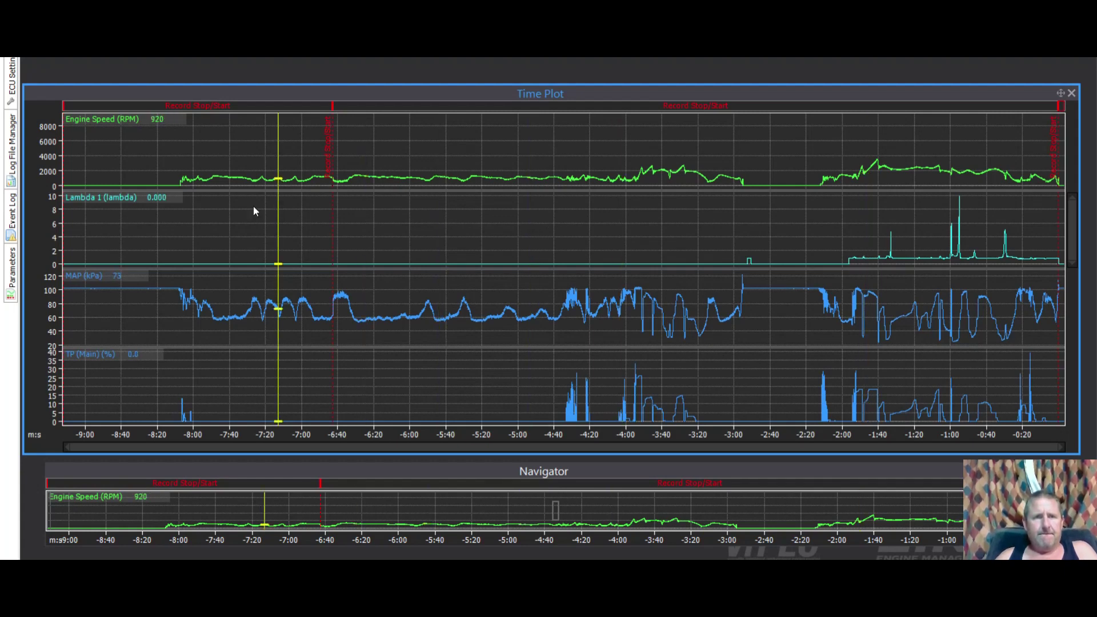
left_click(225, 204)
left_click(402, 214)
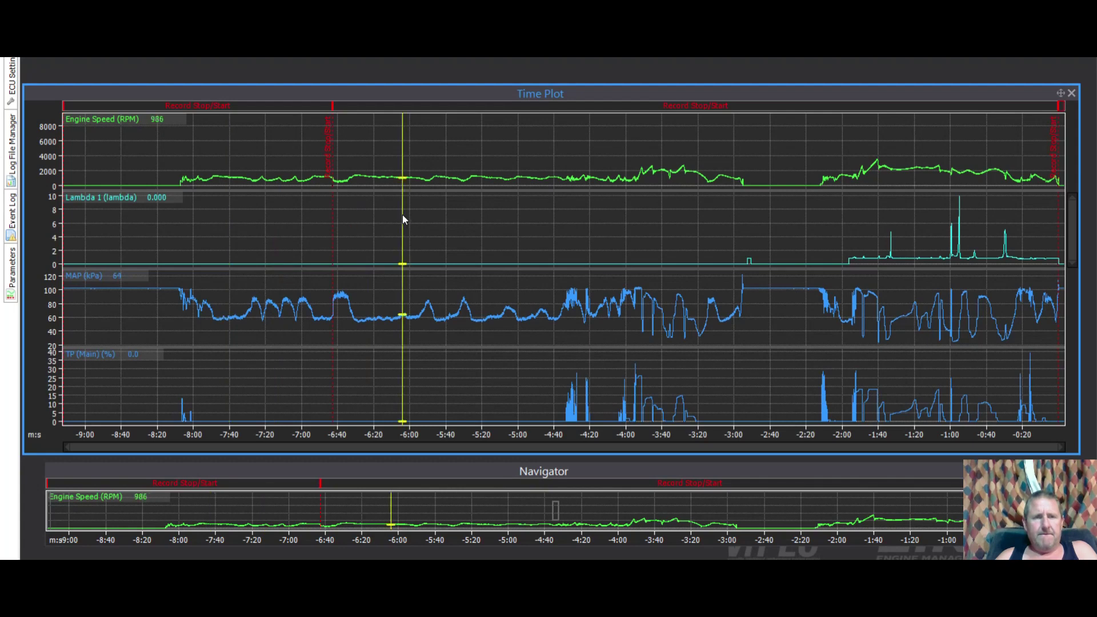
left_click(480, 226)
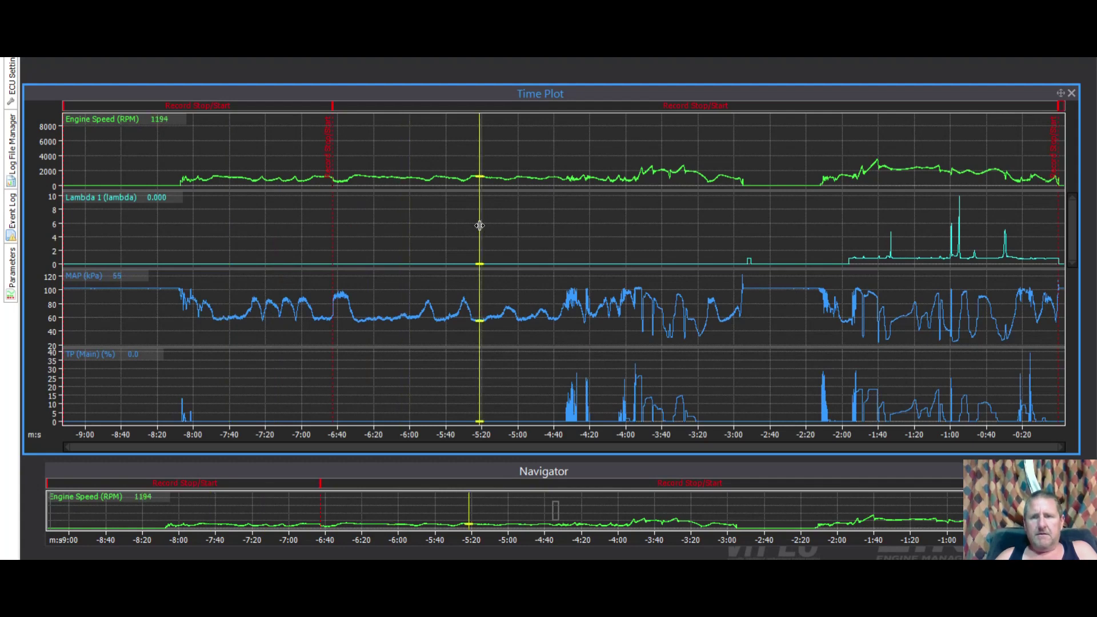
left_click(577, 224)
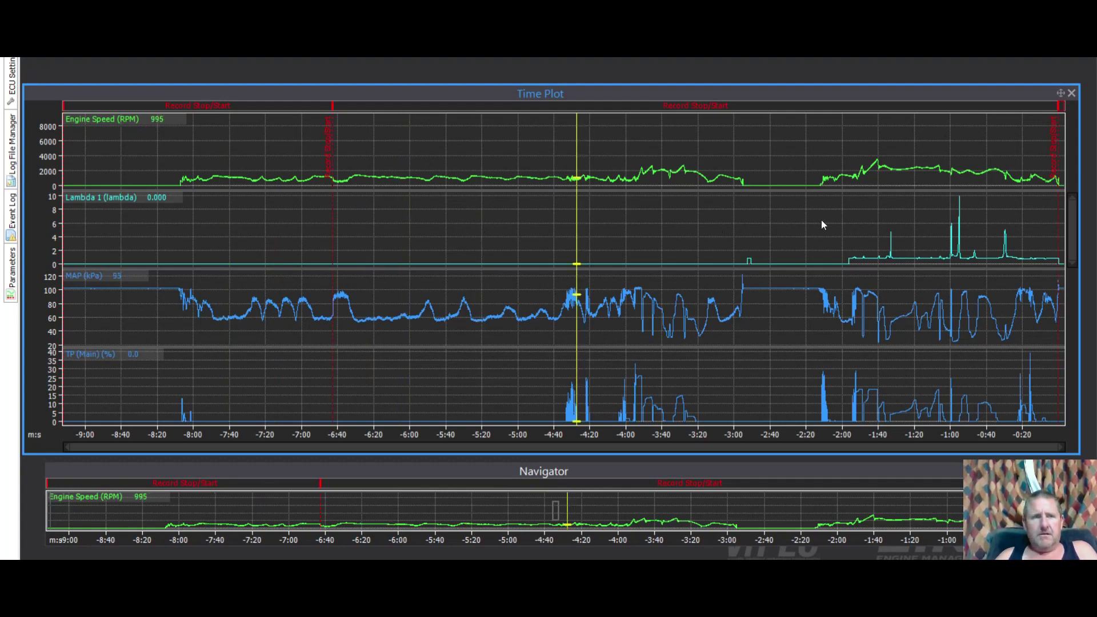
Find the point near -2:00 where Lambda 1 starts reading
left_click(848, 217)
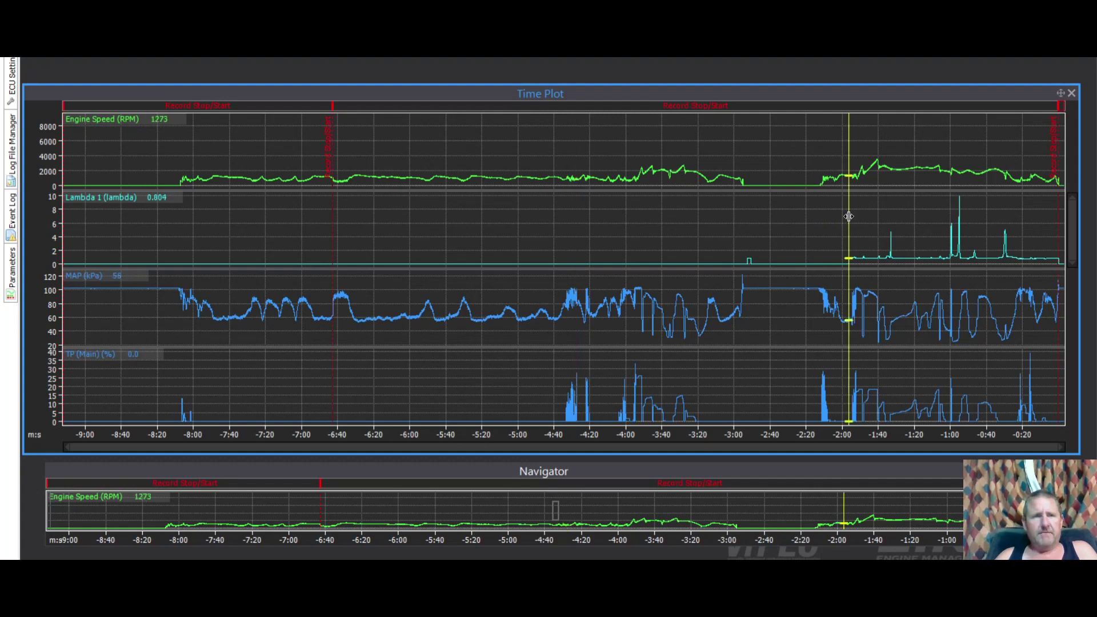
left_click(852, 216)
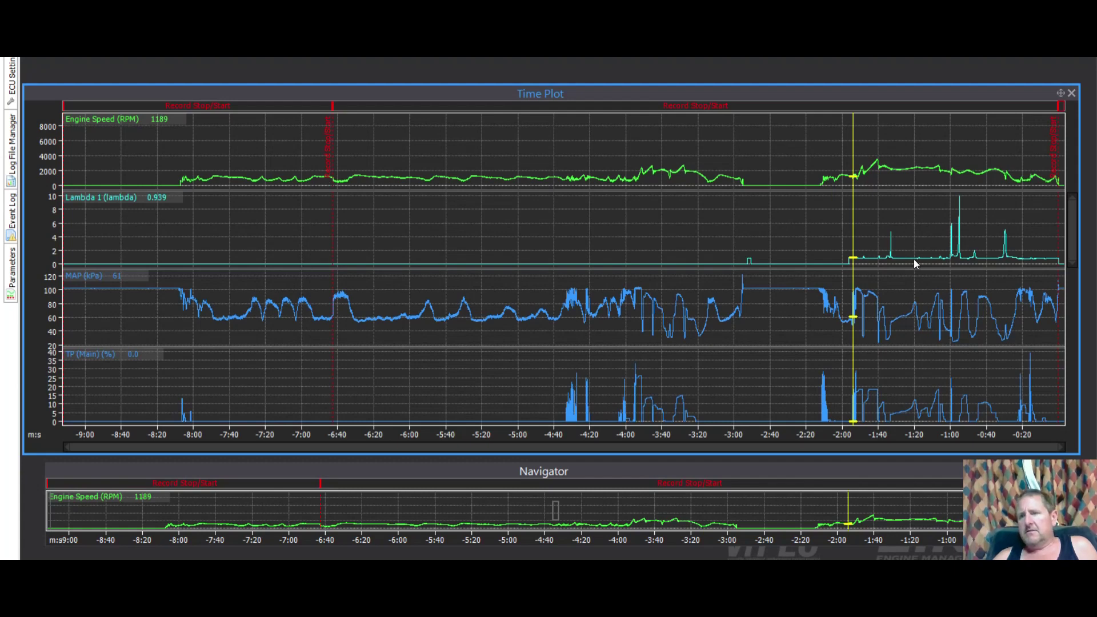
left_click(833, 207)
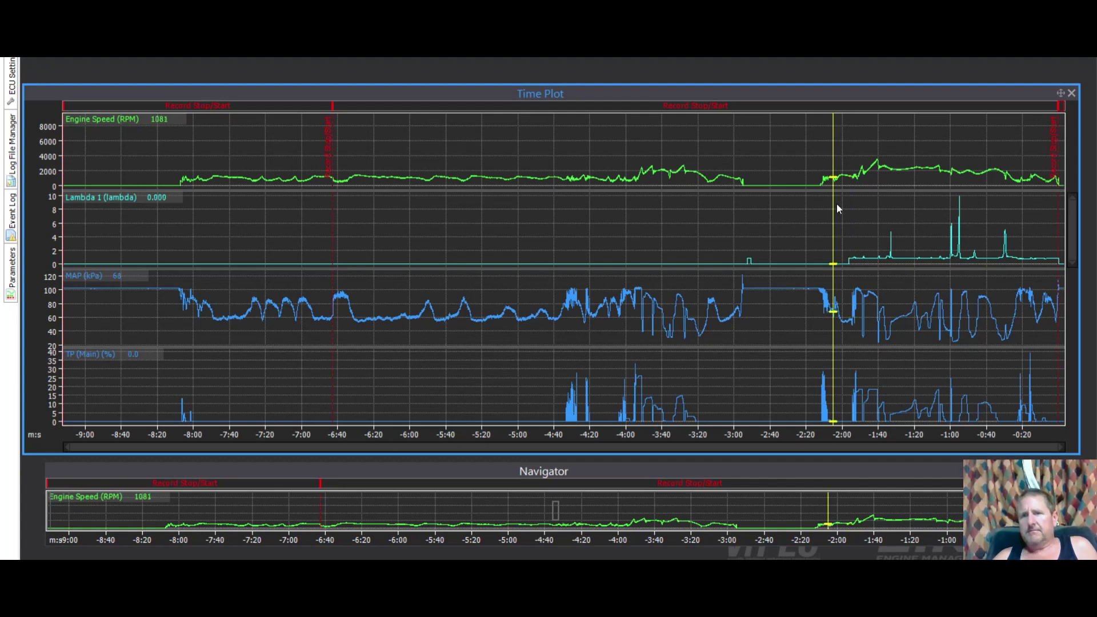
mouse_move(837, 208)
left_mouse_down()
mouse_move(858, 203)
mouse_move(835, 205)
left_mouse_up()
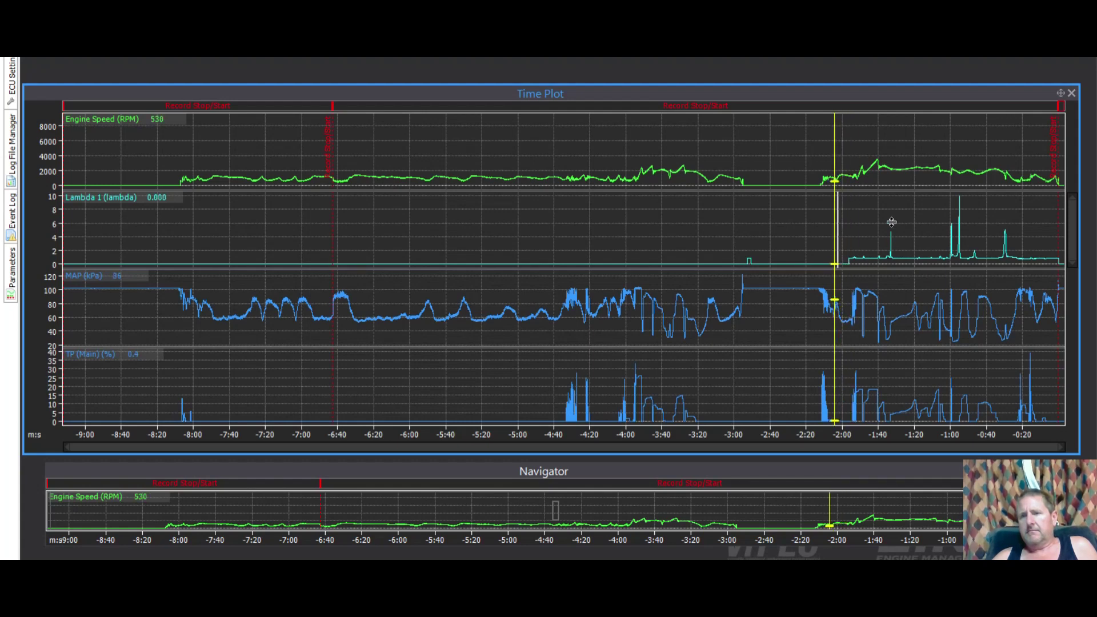
left_click(838, 128)
mouse_move(839, 128)
left_mouse_down()
mouse_move(851, 140)
mouse_move(783, 143)
mouse_move(886, 144)
left_mouse_up()
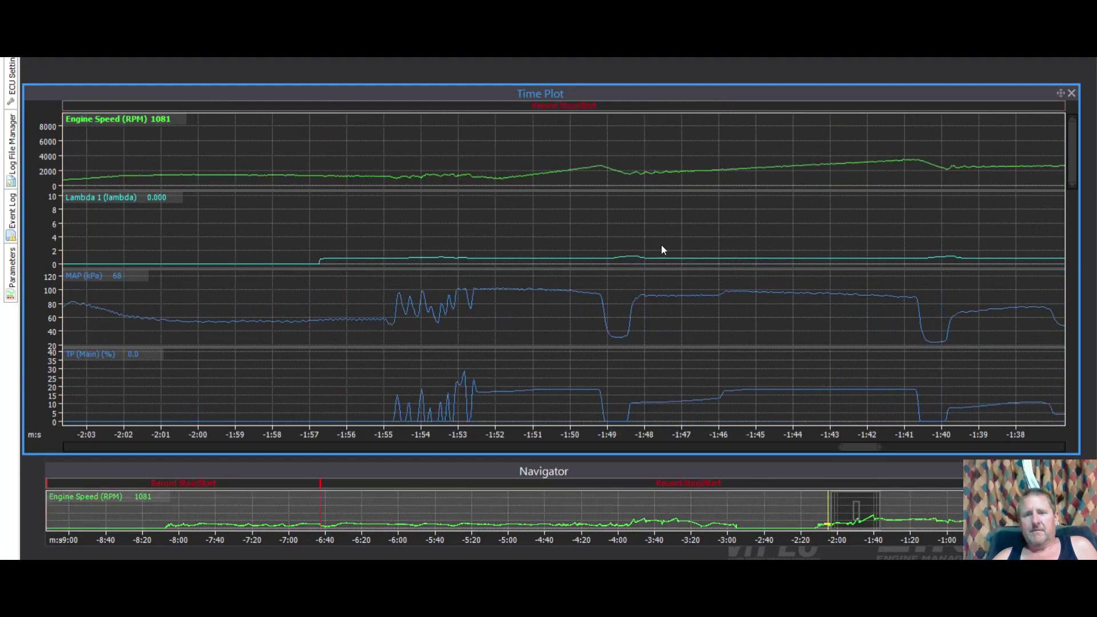
Zoom the Time Plot to about -2:12 through the end of the log
scroll(556, 405, "up", 3)
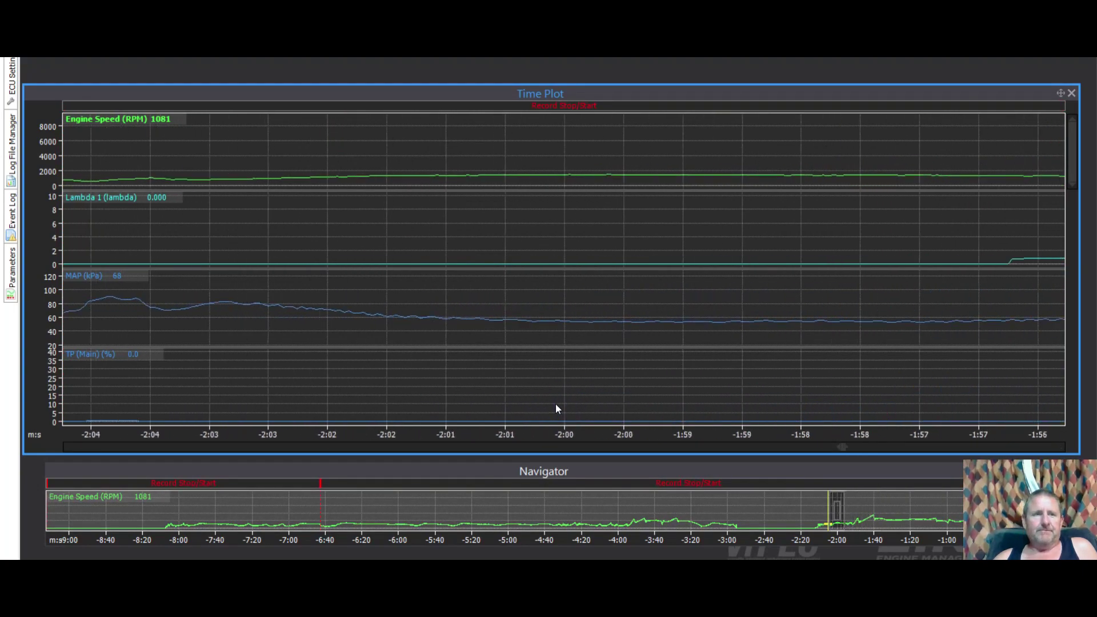
scroll(557, 407, "up", 5)
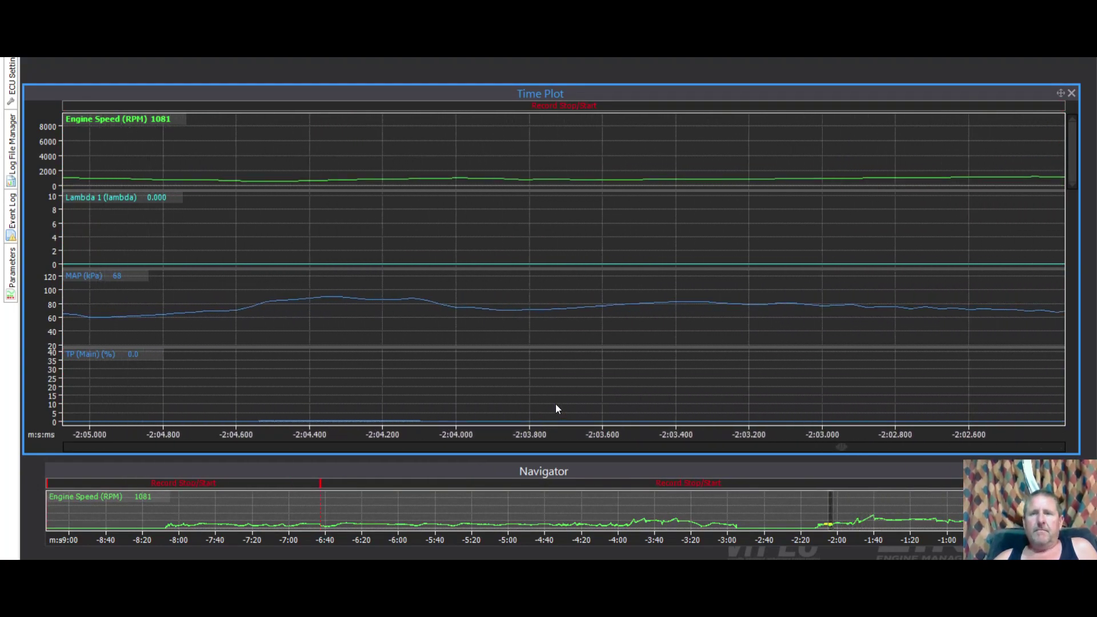
scroll(557, 406, "down", 10)
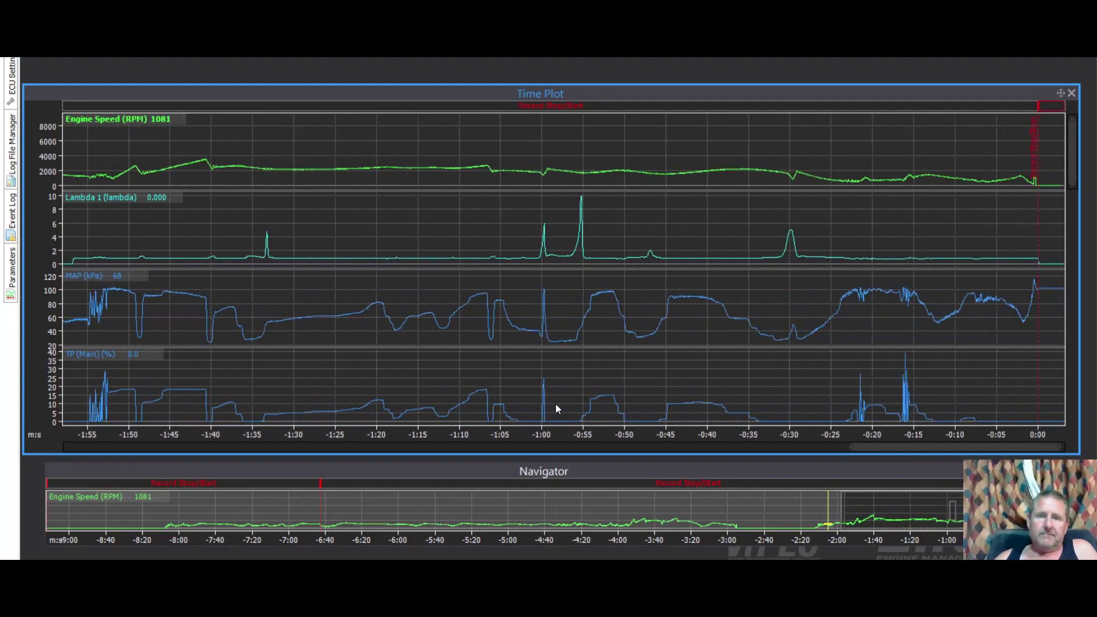
scroll(556, 406, "down", 6)
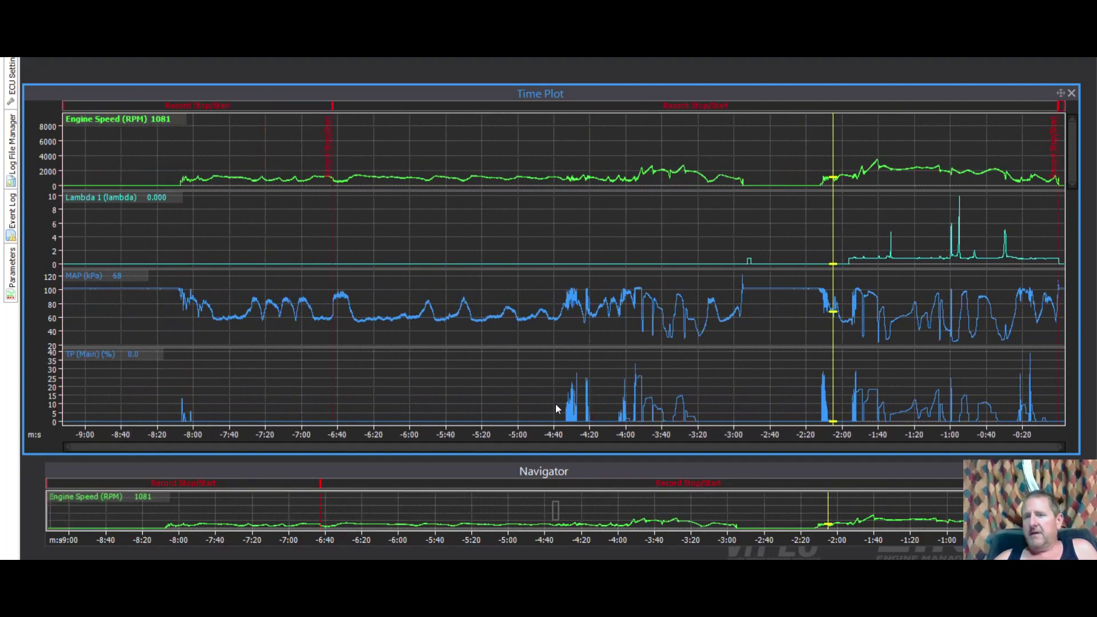
left_click(815, 157)
left_click_drag(815, 156, 1060, 136)
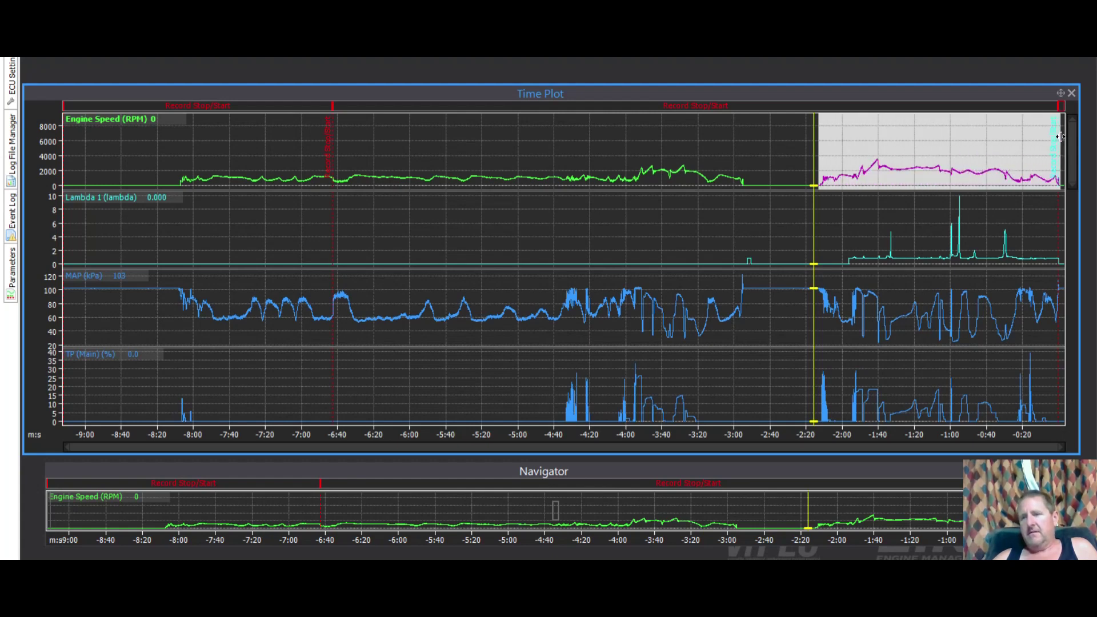
left_click_drag(1060, 136, 1061, 137)
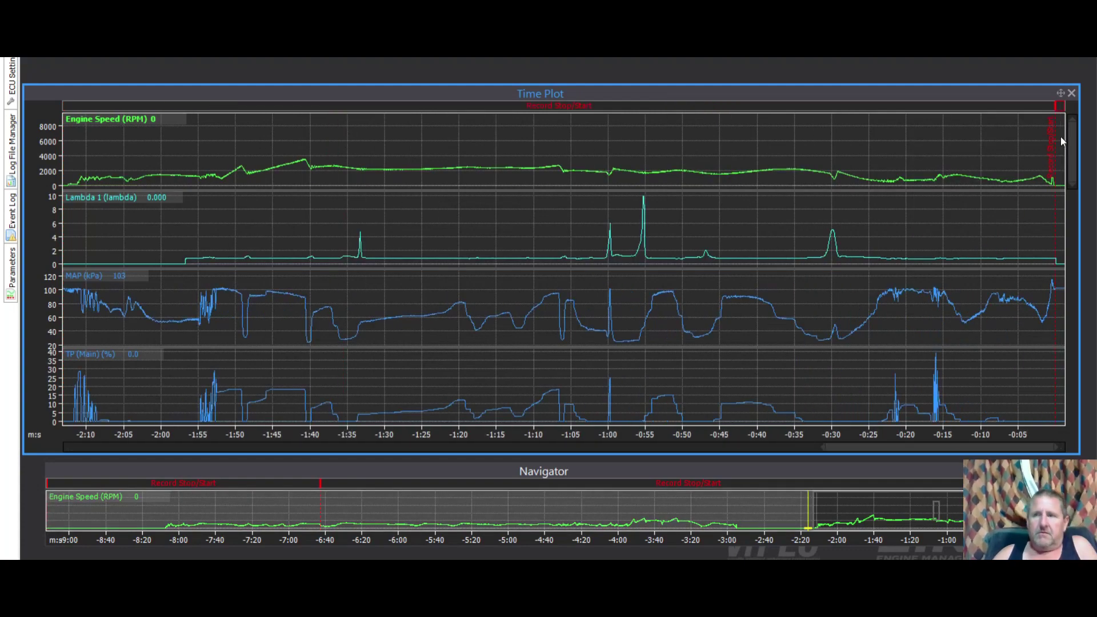
left_click(72, 140)
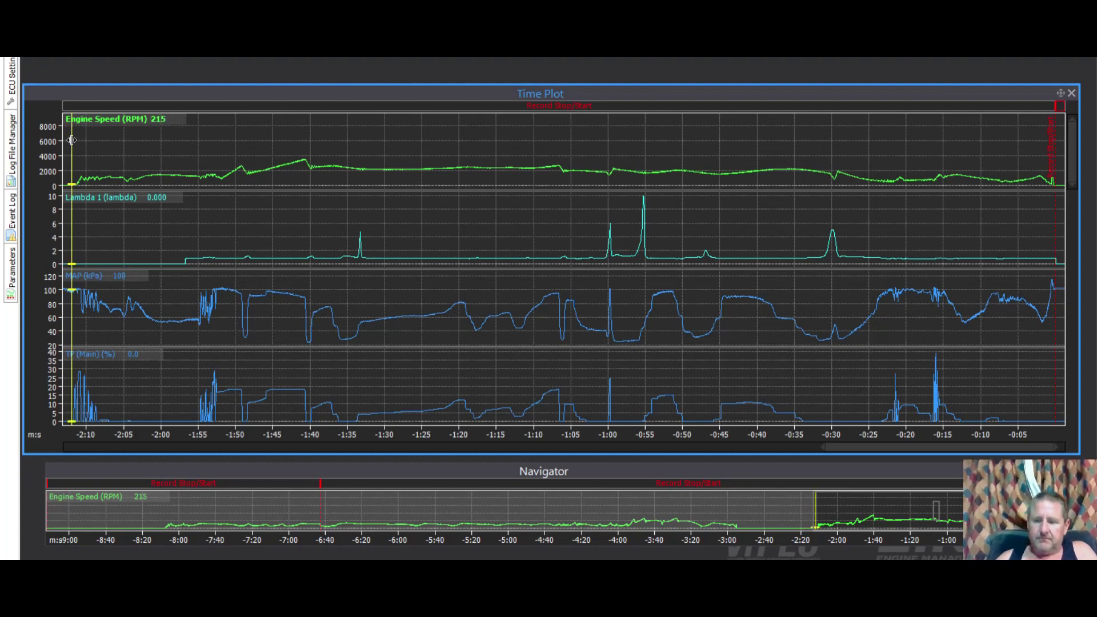
Step through the idle section from about -2:05 to where lambda begins reading
key("Left")
key("Left")
key("Left")
key("Left")
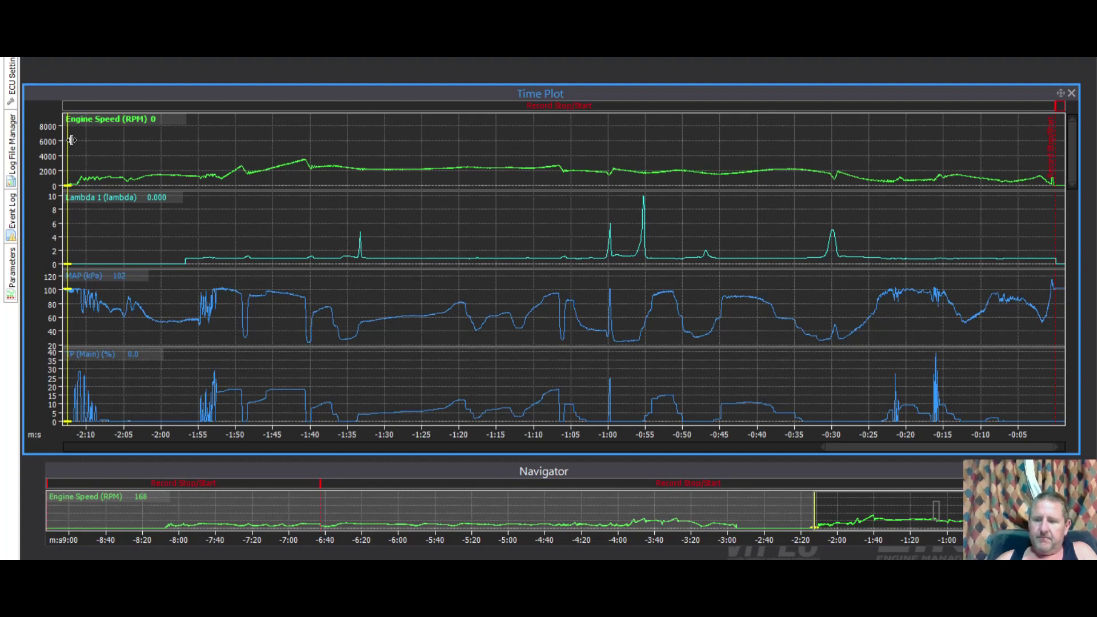
key("Right")
key("Right")
key("Right")
key("Right")
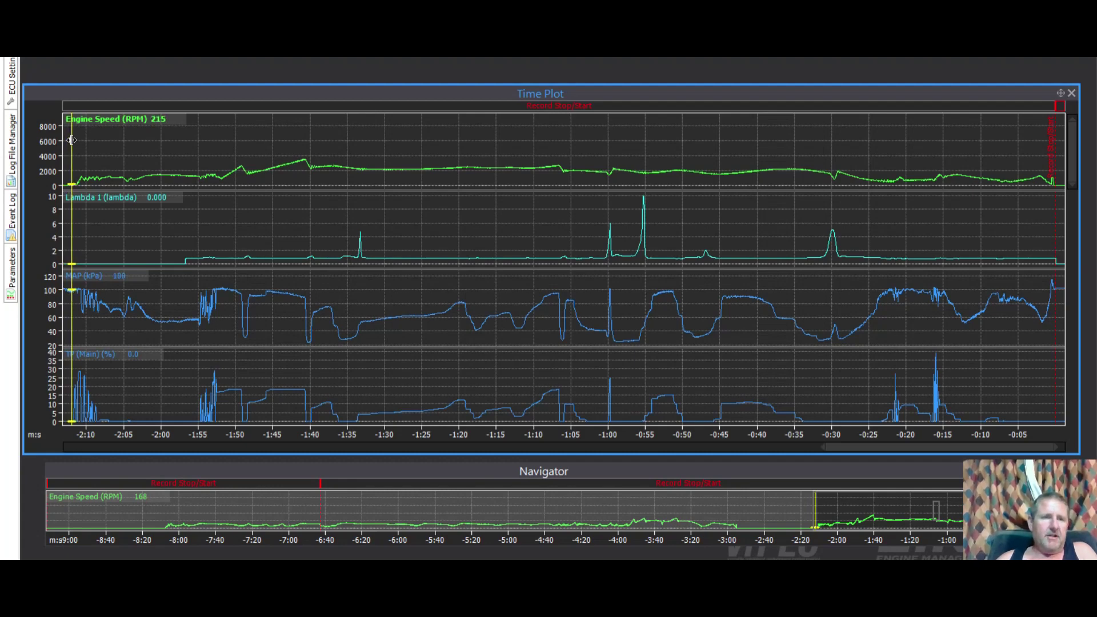
key("Right")
key("Right")
key("Right")
key("Right")
key("Right")
key("Right")
key("Right")
key("Right")
key("Right")
key("Right")
key("Right")
key("Right")
key("Right")
key("Right")
key("Right")
key("Right")
key("Right")
key("Right")
key("Right")
key("Right")
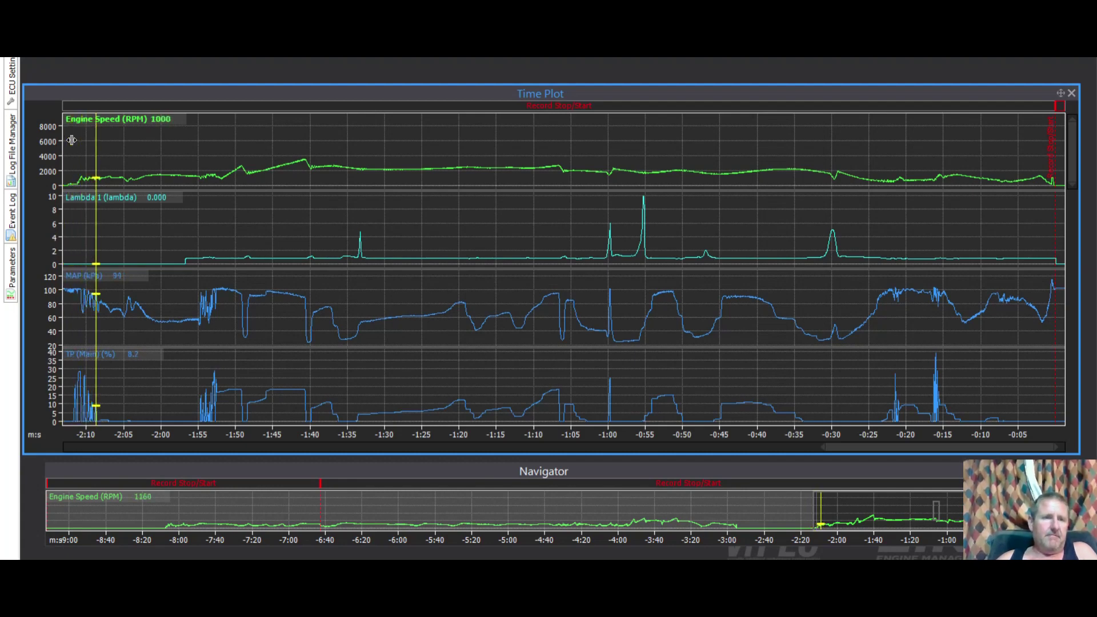
key("Right")
key("Right")
key("Right")
key("Right")
key("Right")
key("Right")
key("Right")
key("Right")
key("Right")
key("Right")
key("Right")
key("Right")
key("Right")
key("Right")
key("Right")
key("Right")
key("Right")
key("Right")
key("Right")
key("Right")
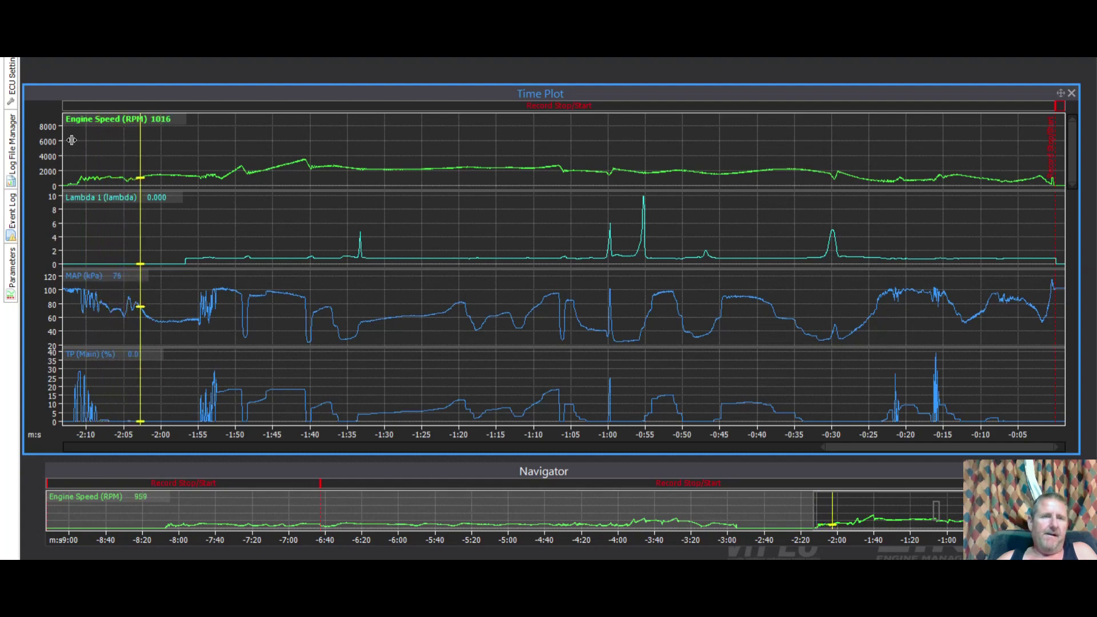
key("Right")
key("Right")
key("Right")
key("Right")
key("Right")
key("Right")
key("Right")
key("Right")
key("Right")
key("Right")
key("Right")
key("Right")
key("Right")
key("Right")
key("Right")
key("Right")
key("Right")
key("Right")
key("Right")
key("Right")
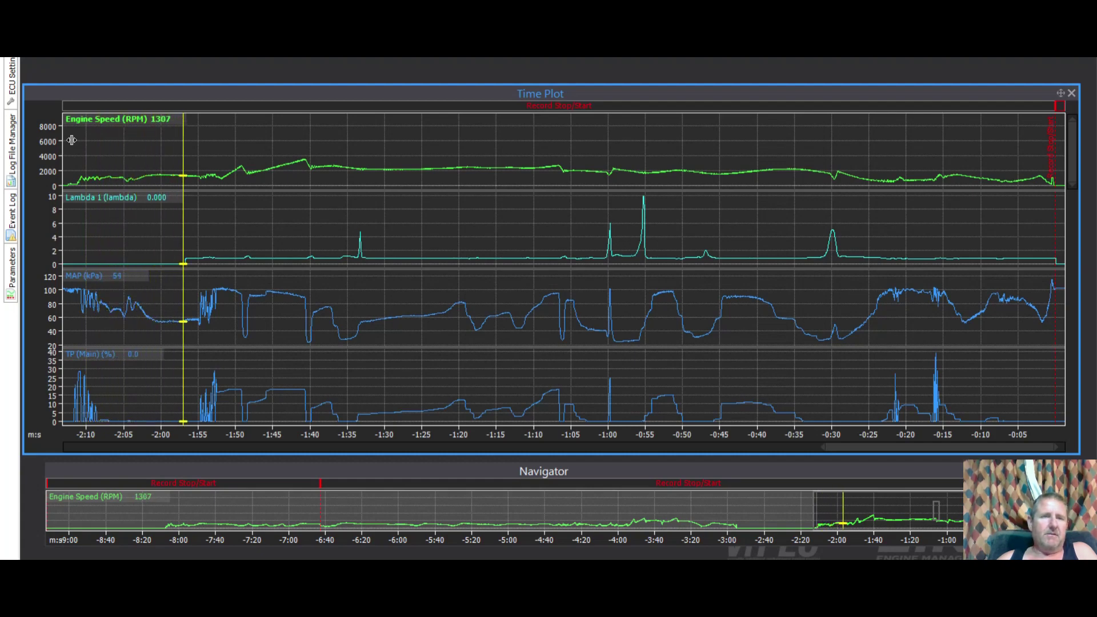
key("Right")
key("Right")
key("Right")
key("Right")
key("Right")
key("Right")
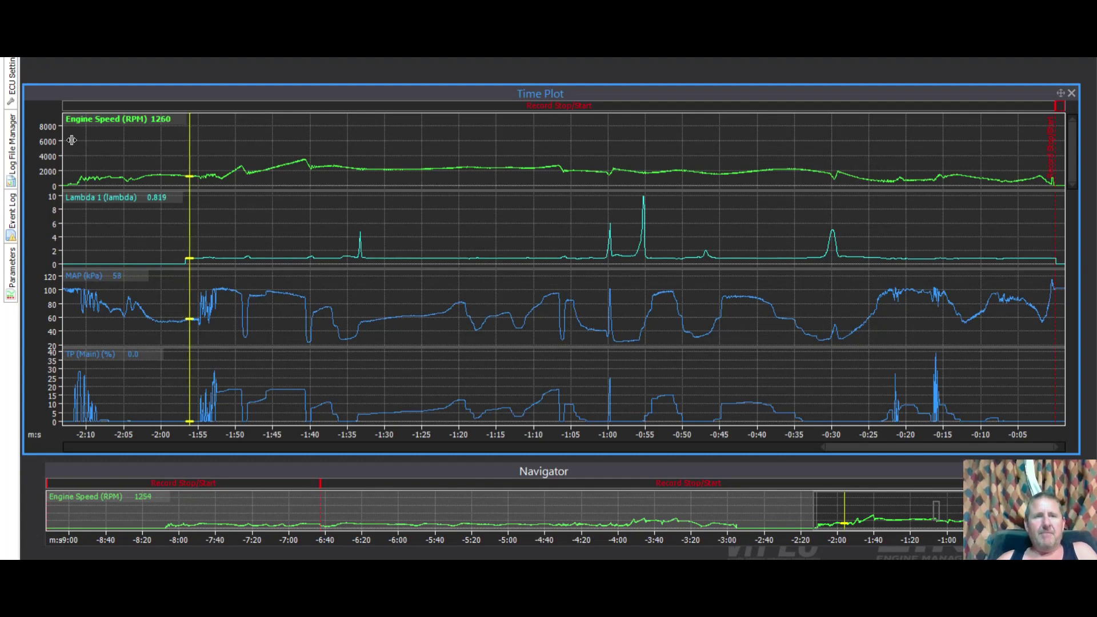
key("Right")
key("Right")
key("Right")
key("Right")
key("Right")
key("Right")
key("Right")
key("Right")
key("Right")
key("Right")
key("Right")
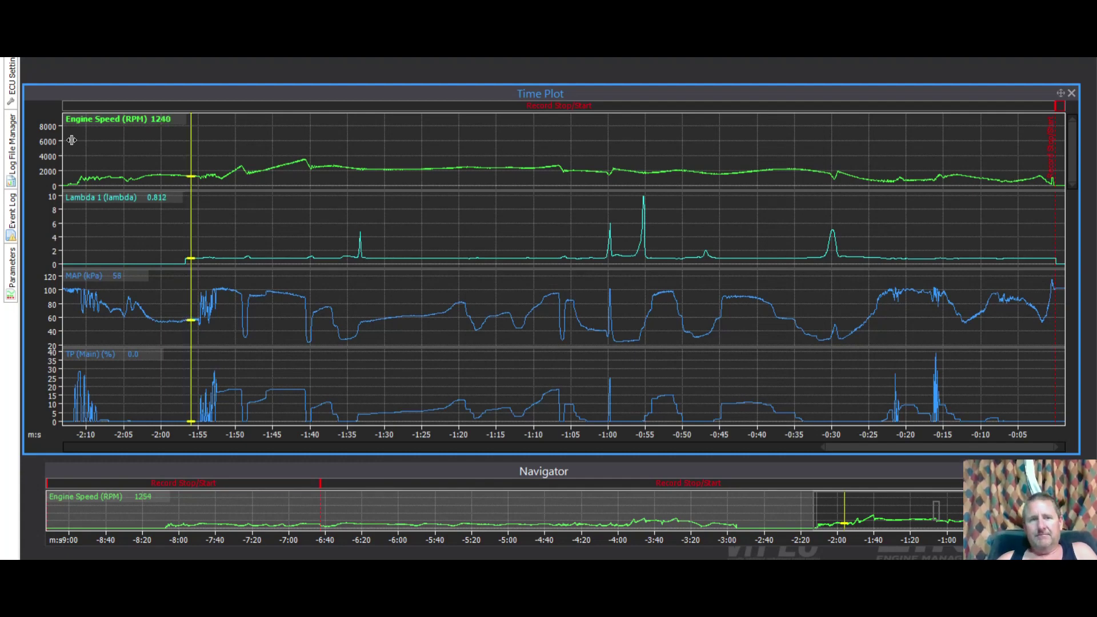
Step through the throttle blips as MAP climbs above 100 kPa, until the throttle closes
key("Right")
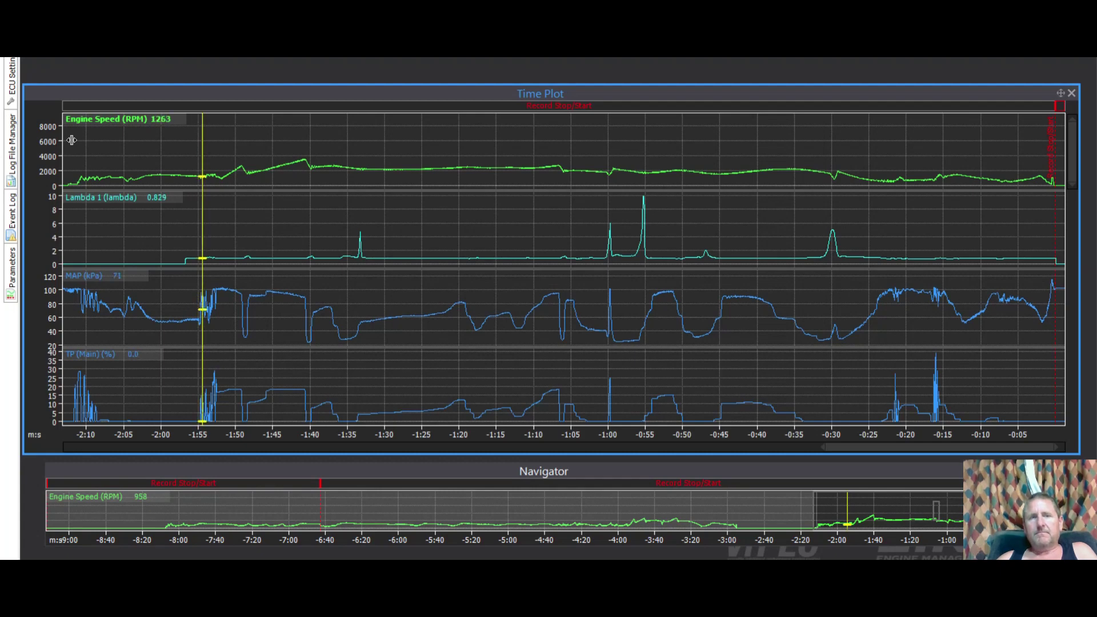
key("Right")
key("Right")
key("Right")
key("Right")
key("Right")
key("Right")
key("Right")
key("Right")
key("Right")
key("Right")
key("Right")
key("Right")
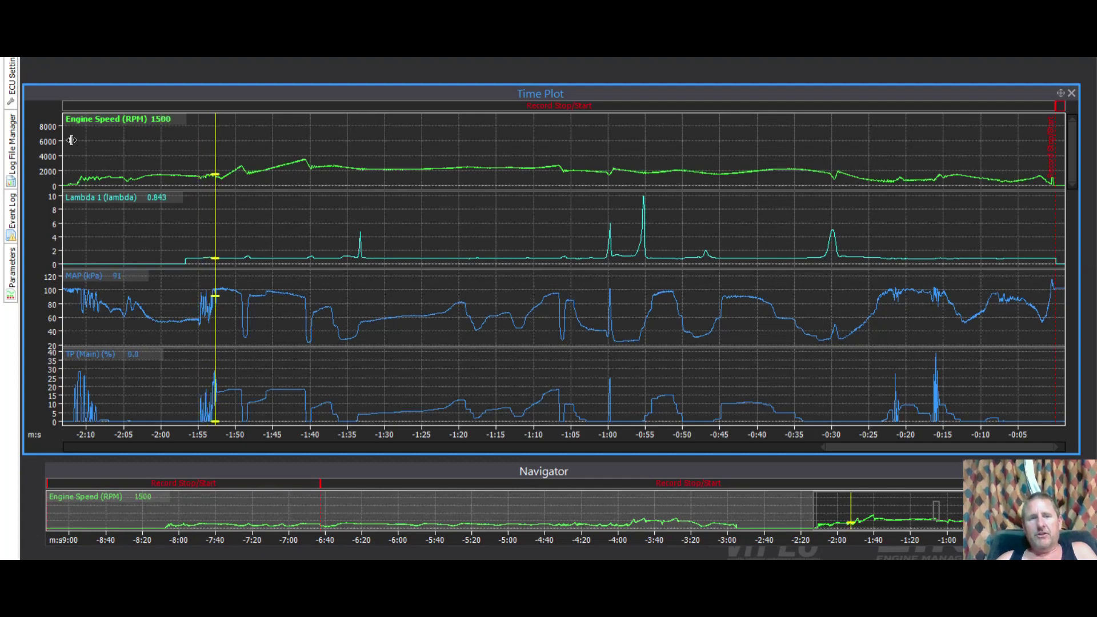
key("Right")
key("Right")
key("Right")
key("Right")
key("Right")
key("Right")
key("Right")
key("Right")
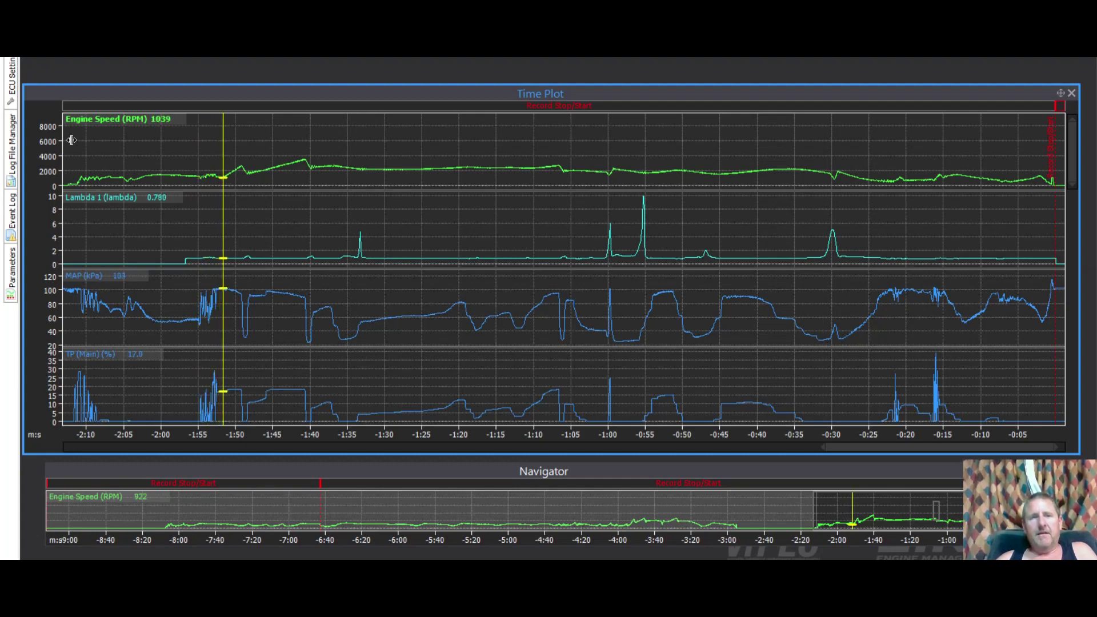
key("Right")
key("Right")
key("Right")
key("Right")
key("Right")
key("Right")
key("Right")
key("Right")
key("Right")
key("Right")
key("Right")
key("Right")
key("Right")
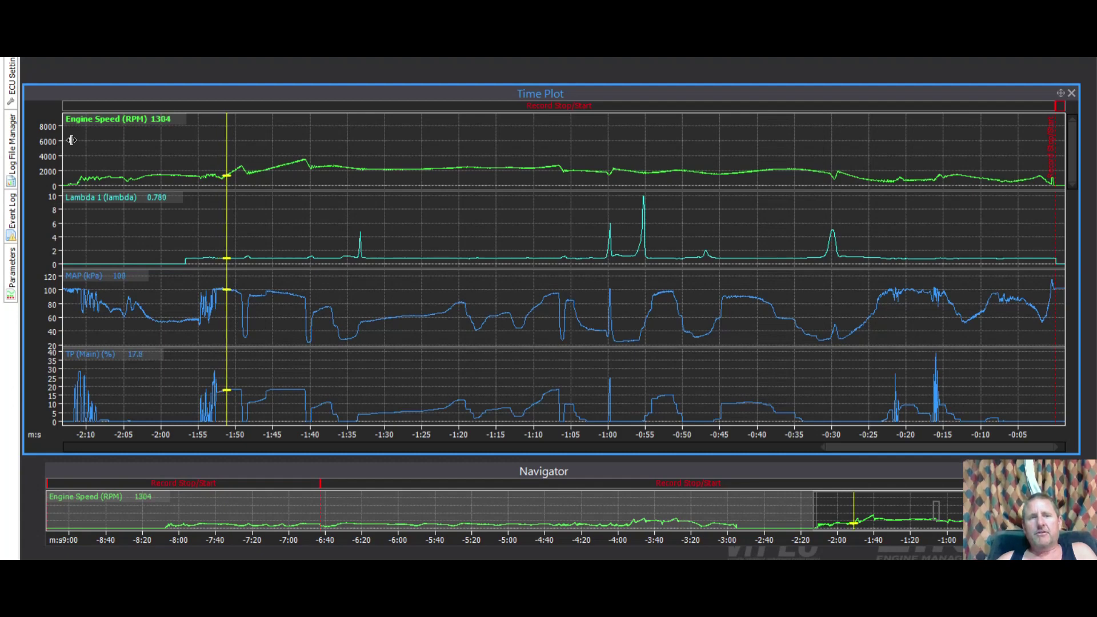
key("Right")
key("Right")
key("Right")
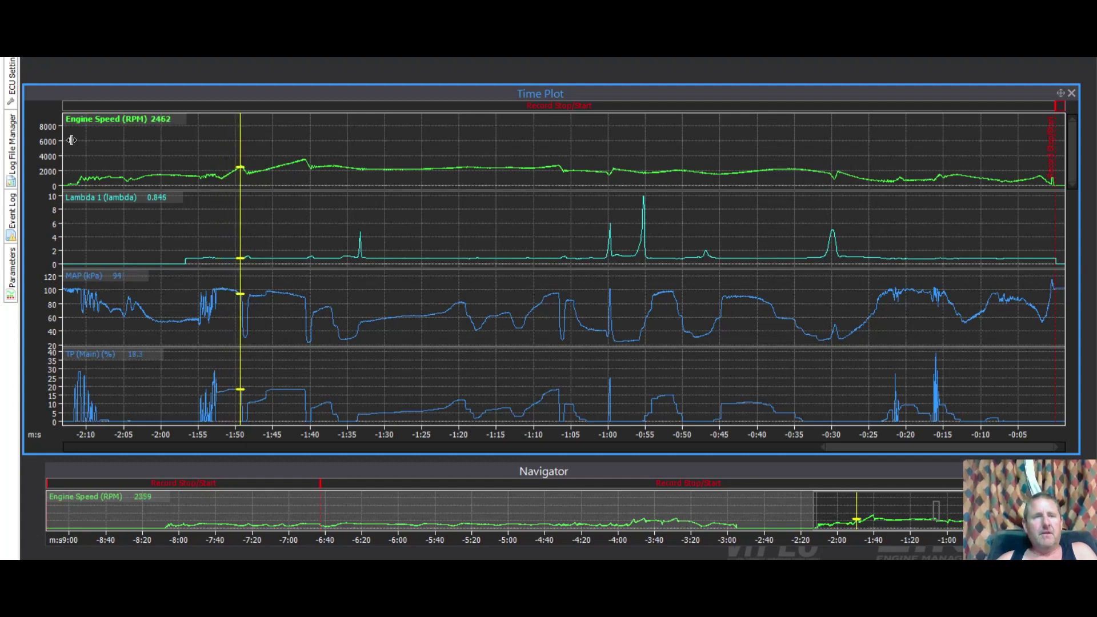
key("Right")
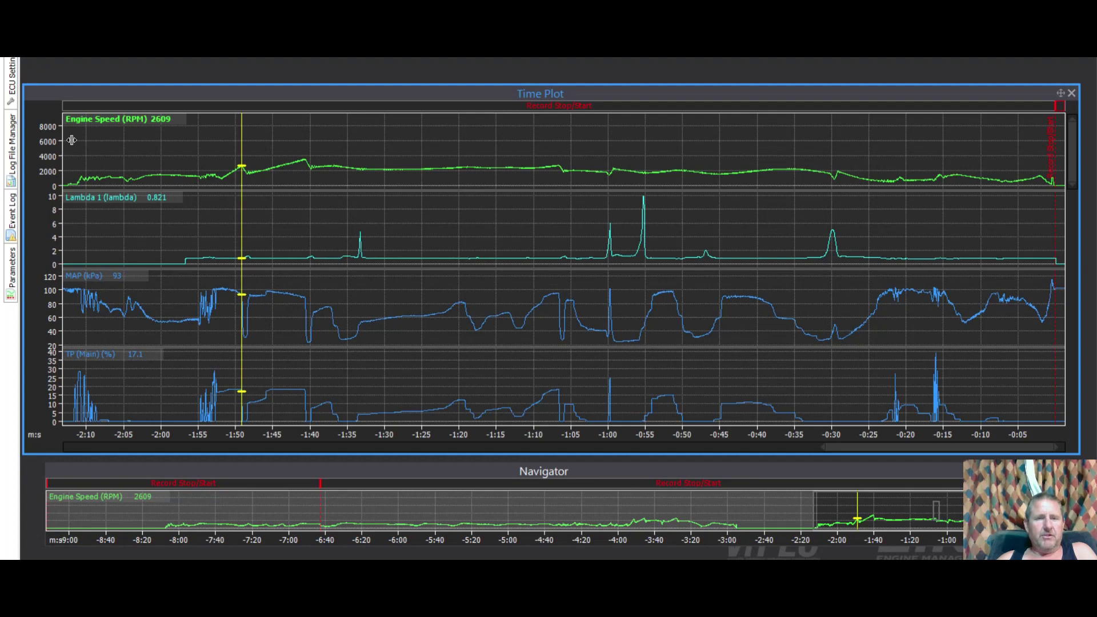
key("Right")
key("Right")
key("Right")
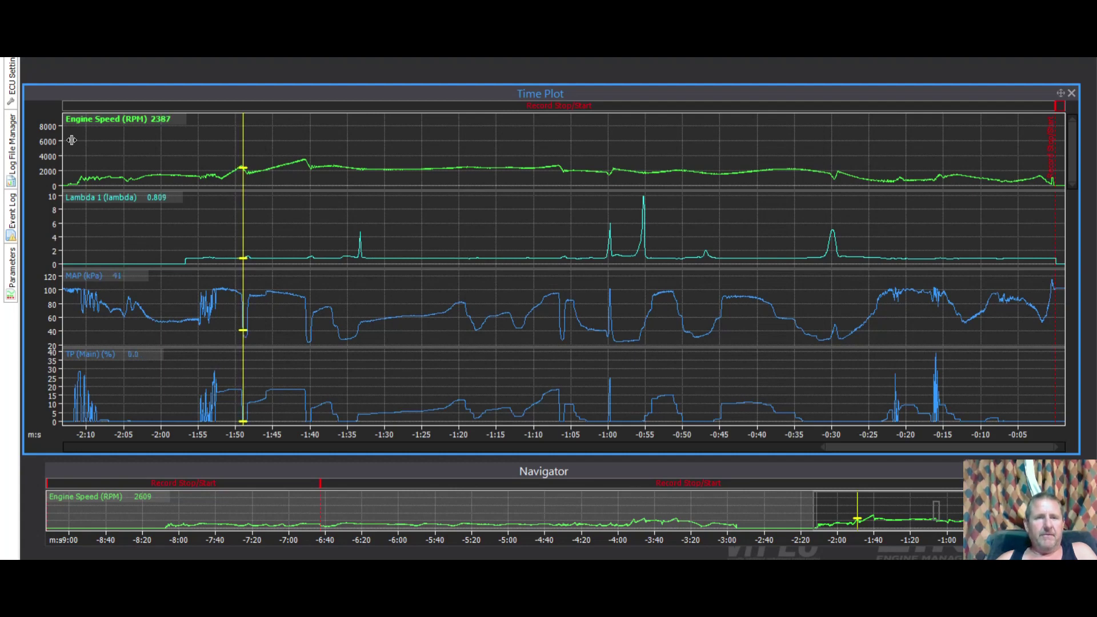
key("Right")
key("Right")
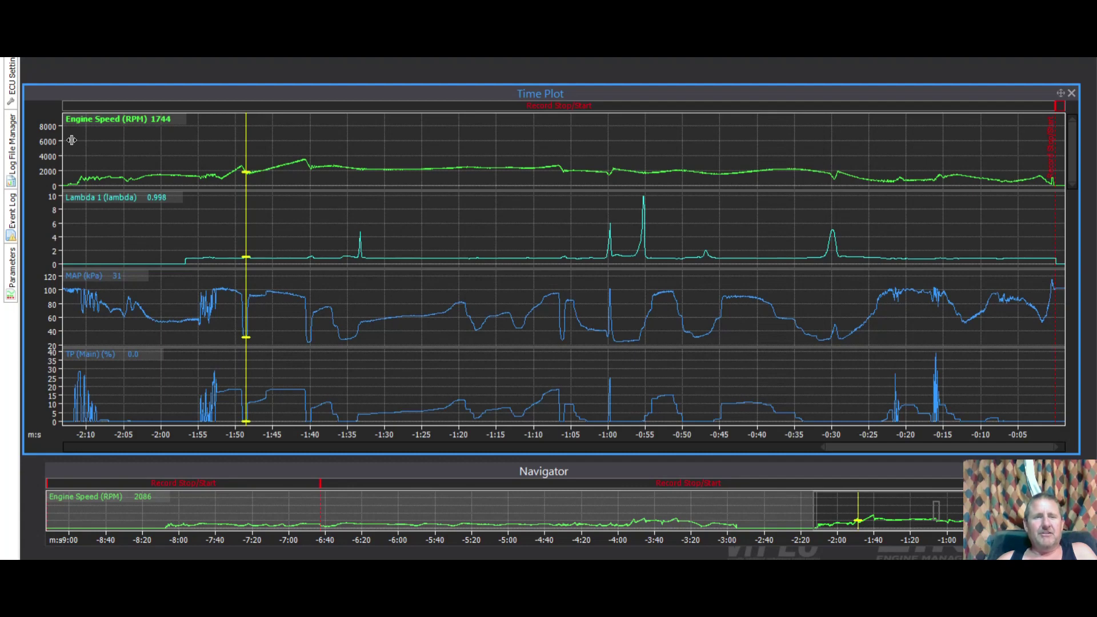
Step through the acceleration run up to the roughly 3400 rpm peak and throttle shutoff
key("Right")
key("Right")
key("Right")
key("Right")
key("Right")
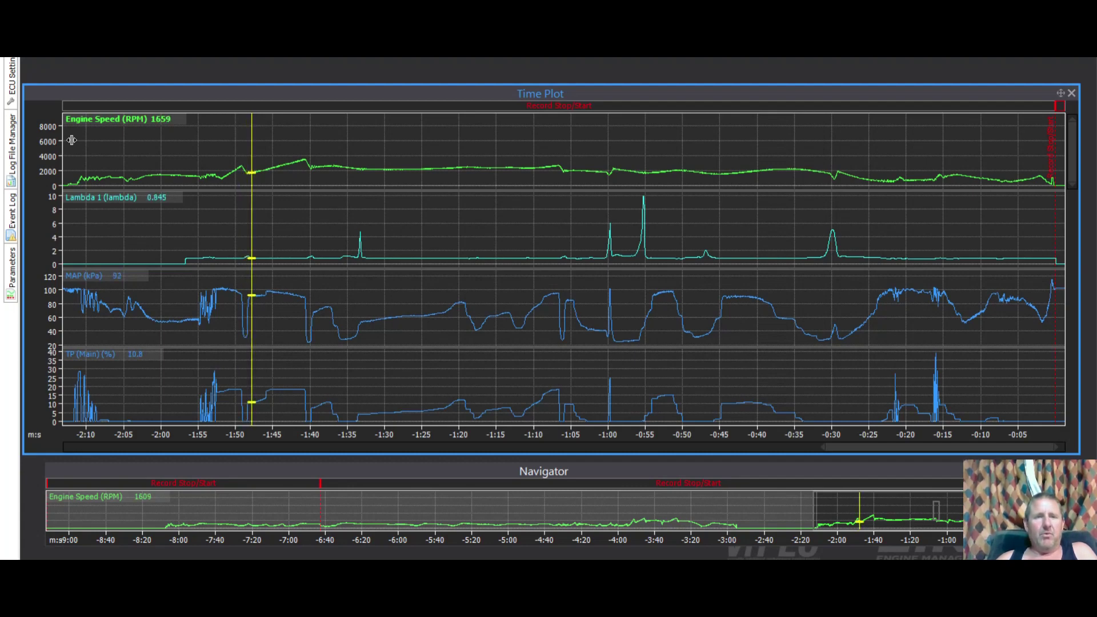
key("Right")
key("Right")
key("Right")
key("Right")
key("Right")
key("Right")
key("Right")
key("Right")
key("Right")
key("Right")
key("Right")
key("Right")
key("Right")
key("Right")
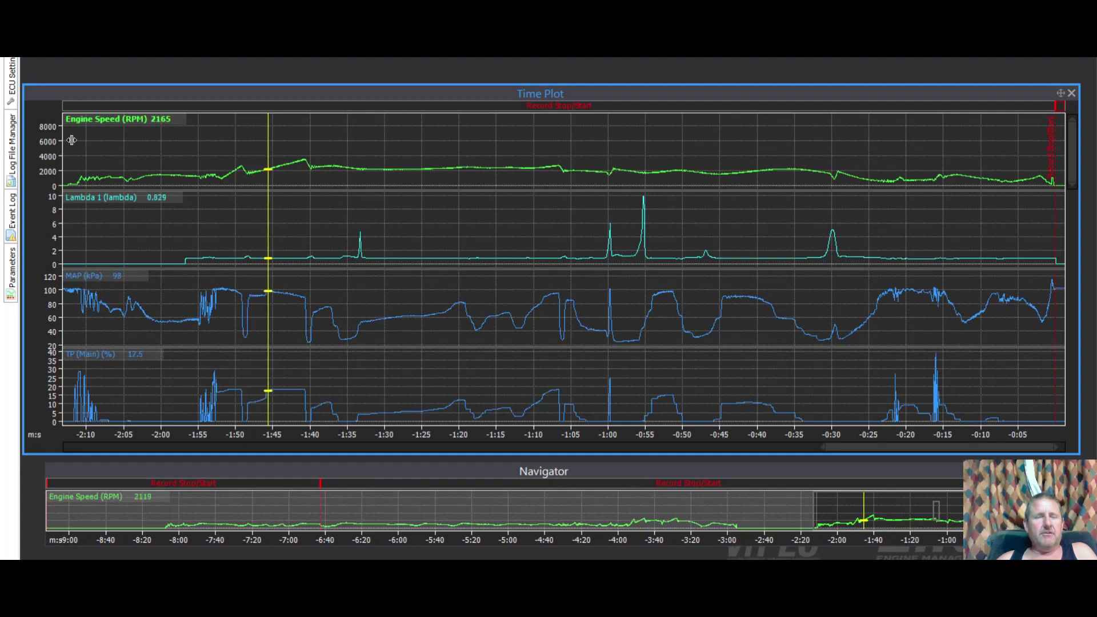
key("Right")
key("Right")
key("Right")
key("Right")
key("Right")
key("Right")
key("Right")
key("Right")
key("Right")
key("Right")
key("Right")
key("Right")
key("Right")
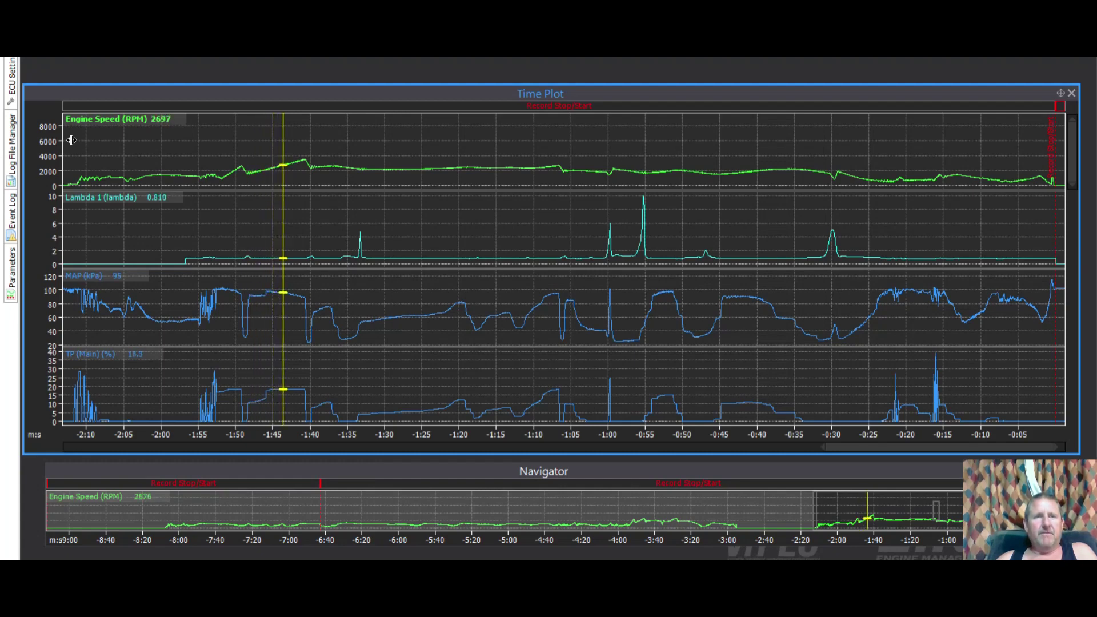
key("Right")
key("Right")
key("Right")
key("Right")
key("Right")
key("Right")
key("Right")
key("Right")
key("Right")
key("Right")
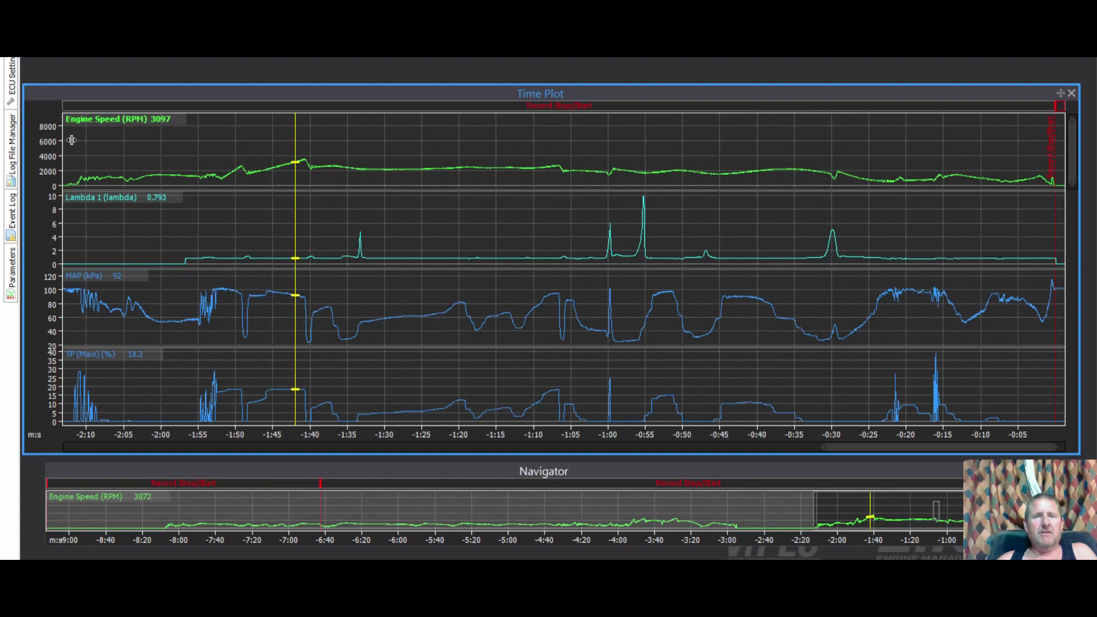
key("Right")
key("Right")
key("Right")
key("Right")
key("Right")
key("Right")
key("Right")
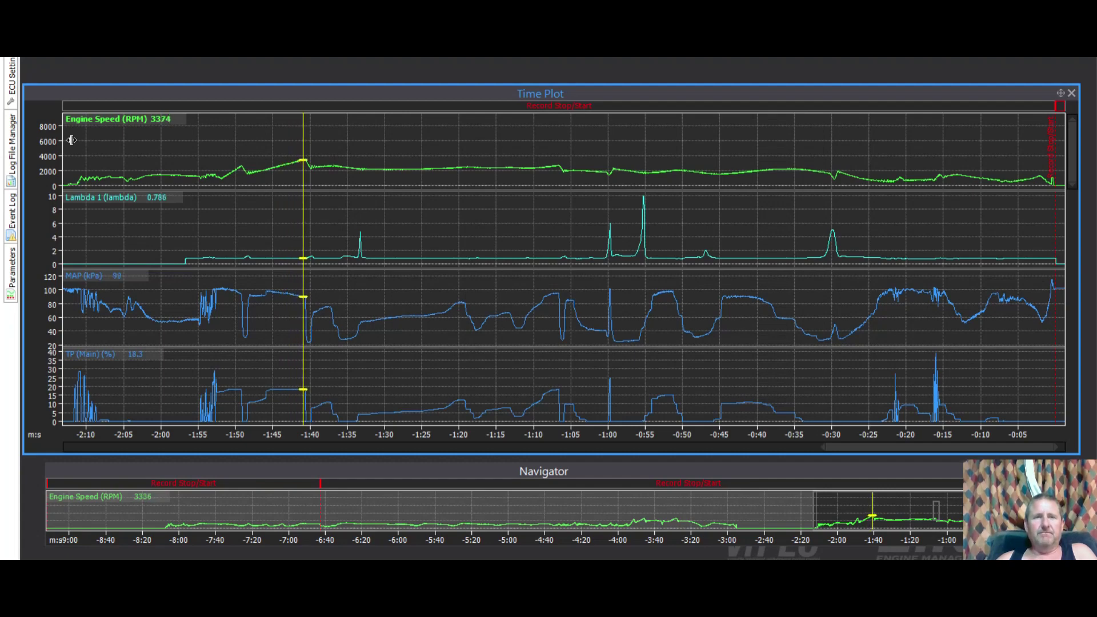
key("Right")
key("Right")
key("Right")
key("Right")
key("Right")
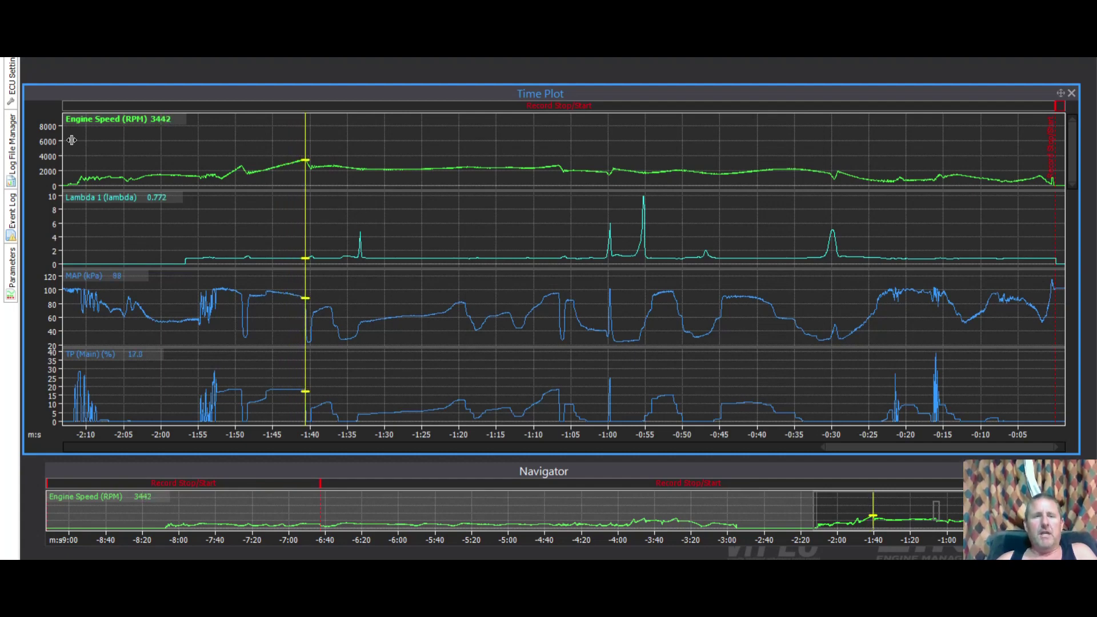
key("Right")
key("Right")
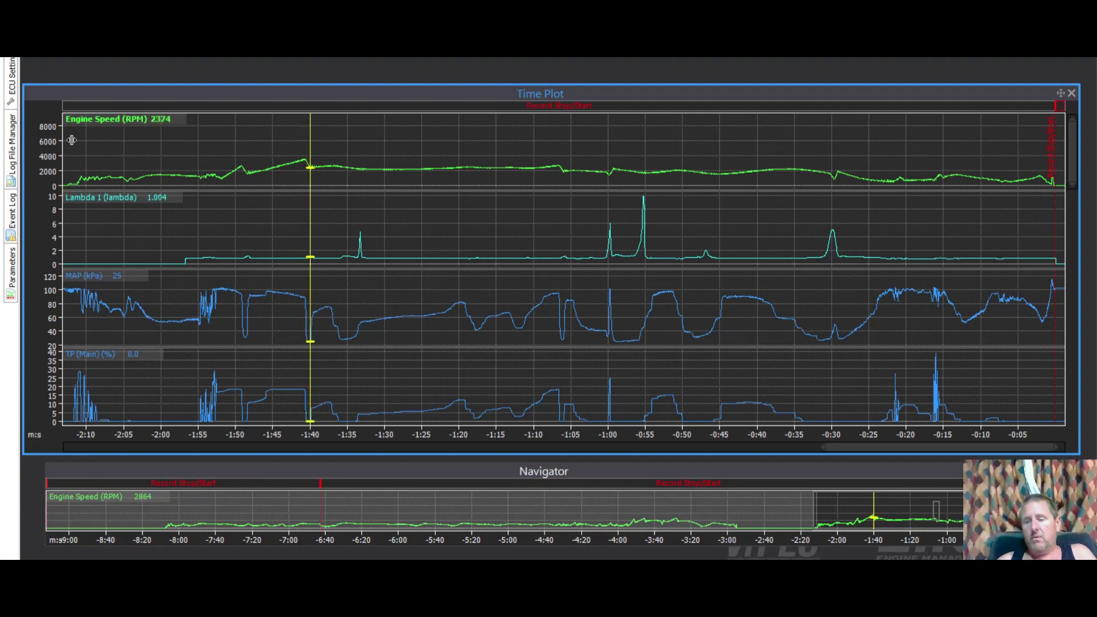
Settle on the -1:34 lambda spike reading 2.711 at 2156 RPM, 54 kPa
key("Right")
key("Right")
key("Right")
key("Right")
key("Right")
key("Right")
key("Right")
key("Right")
key("Right")
key("Right")
key("Right")
key("Right")
key("Right")
key("Right")
key("Right")
key("Right")
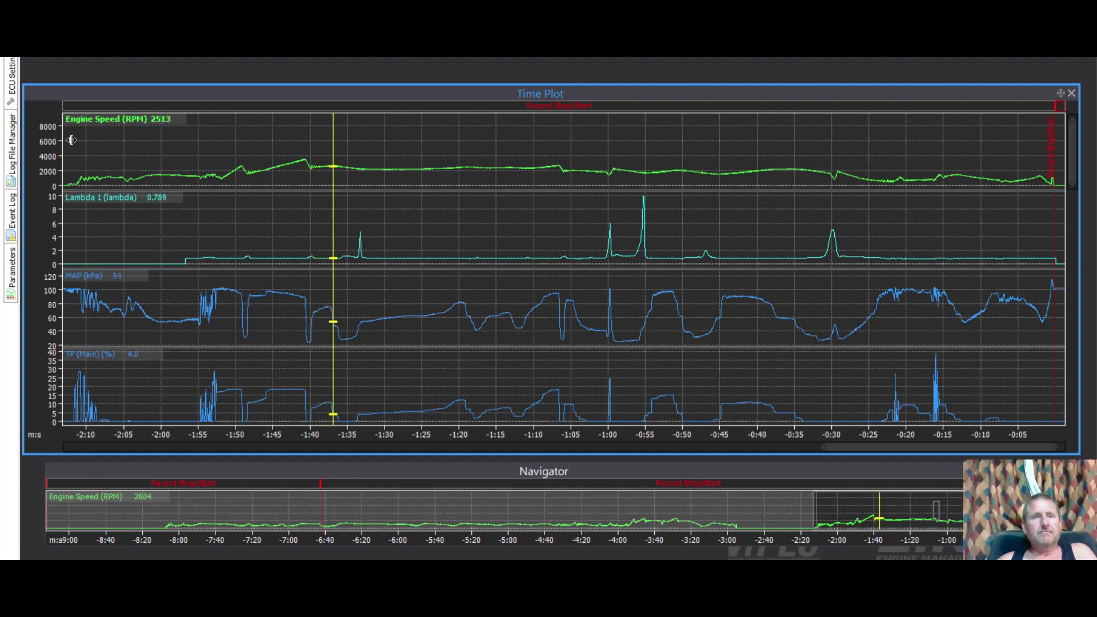
key("Right")
key("Right")
key("Right")
key("Right")
key("Right")
key("Right")
key("Right")
key("Right")
key("Right")
key("Right")
key("Right")
key("Right")
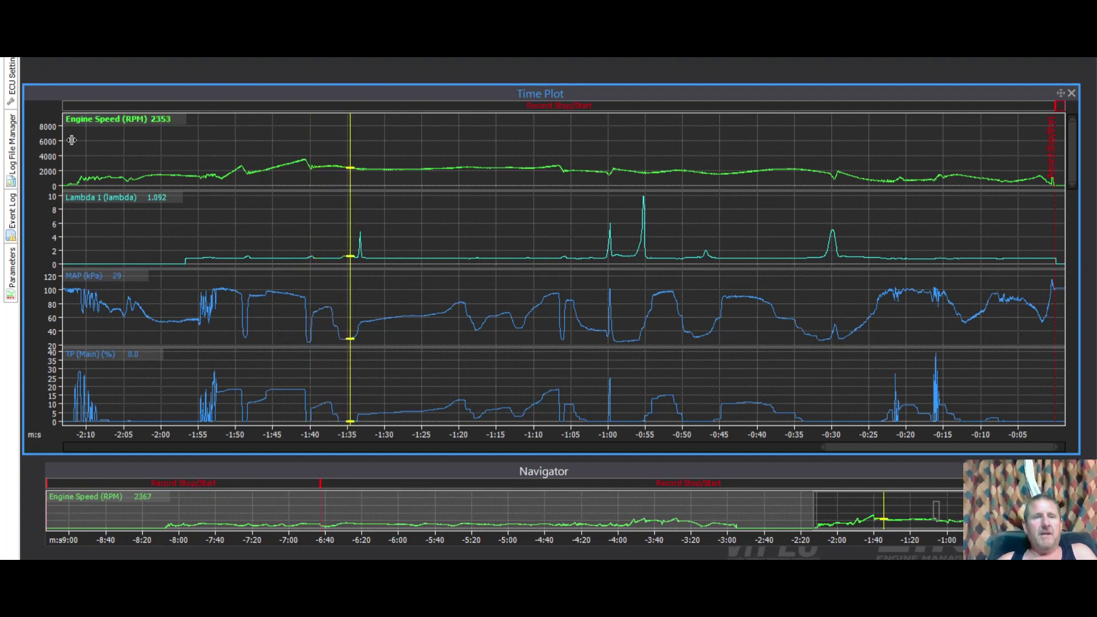
key("Right")
key("Right")
key("Right")
key("Right")
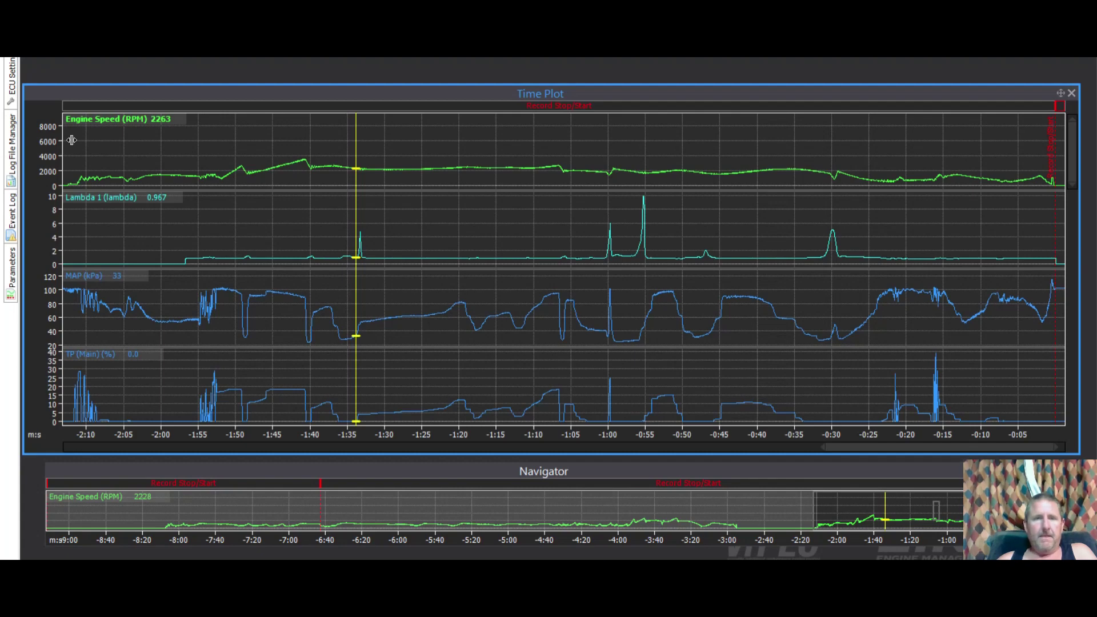
key("Left")
key("Left")
key("Left")
key("Left")
key("Left")
key("Left")
key("Left")
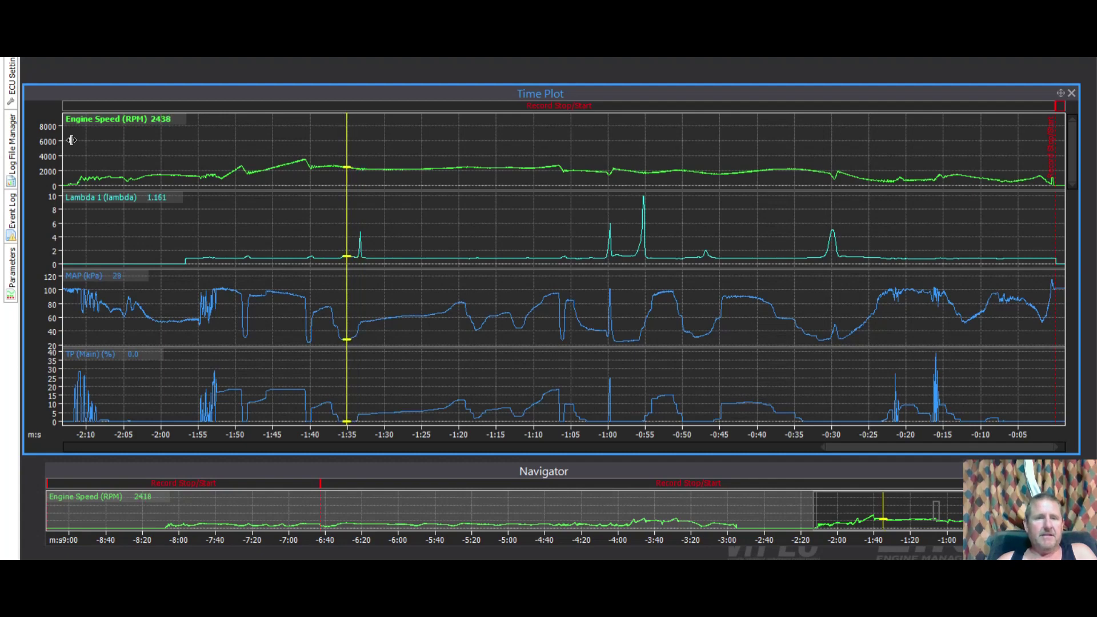
key("Left")
key("Left")
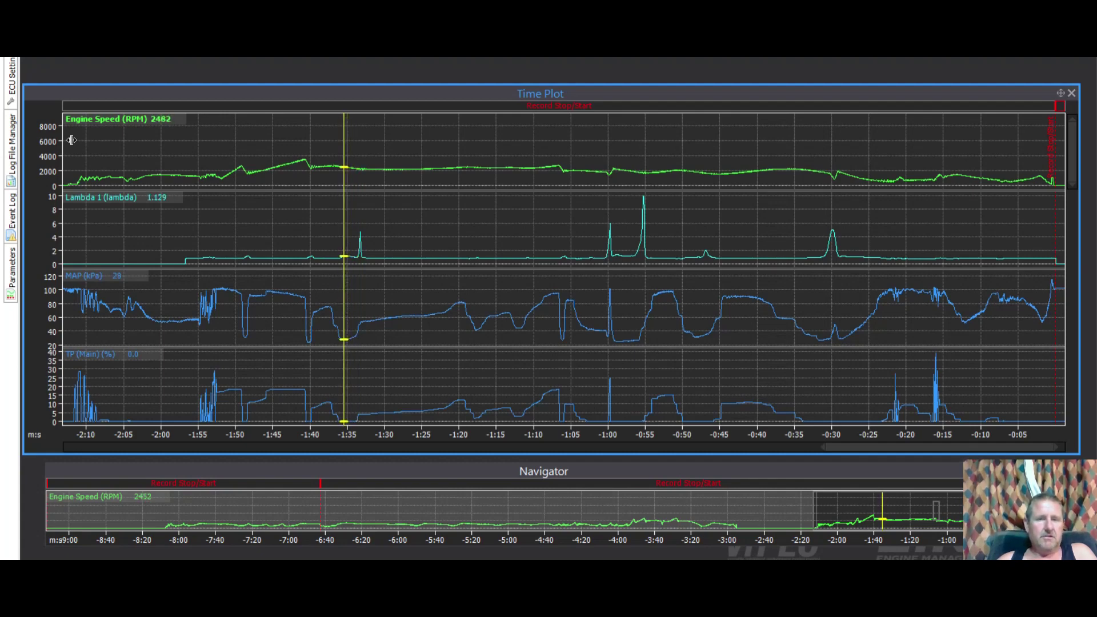
key("Left")
key("Left")
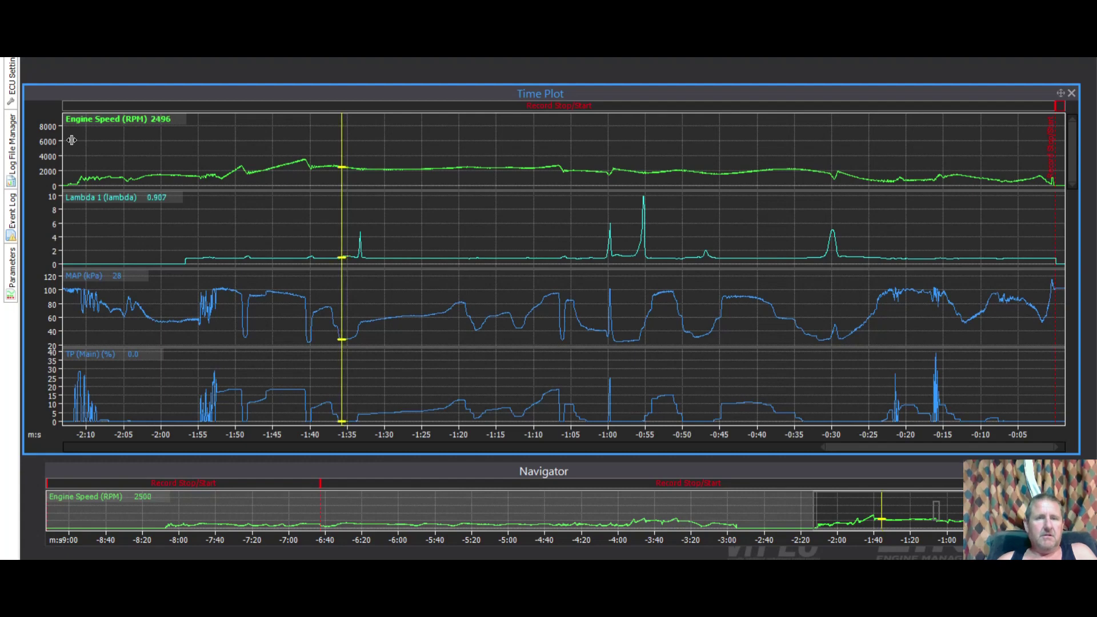
key("Right")
key("Right")
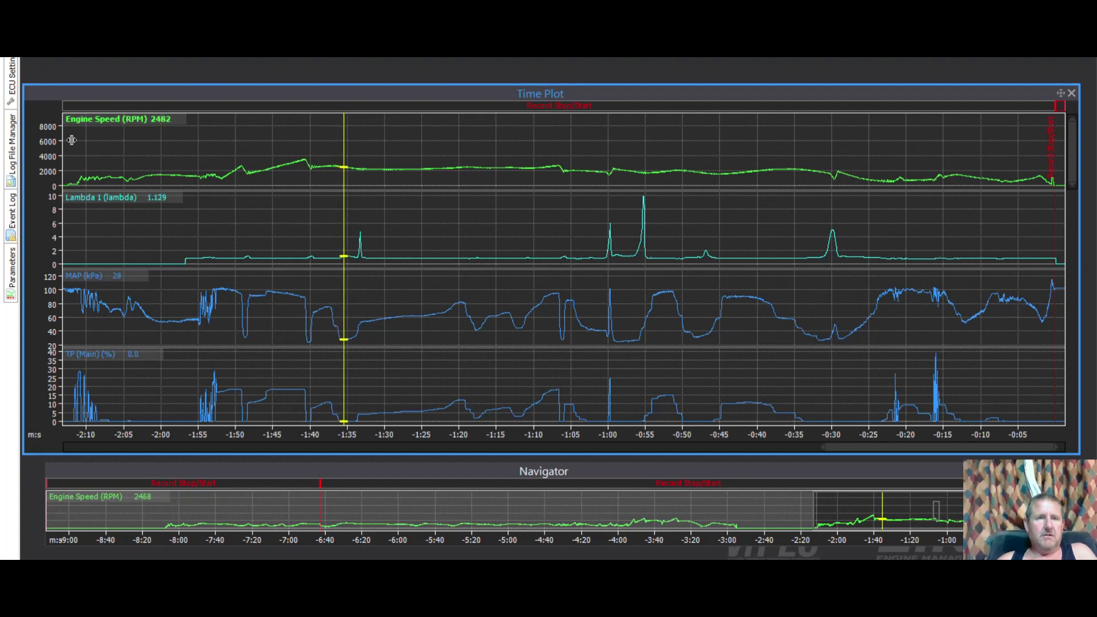
key("Right")
key("Right")
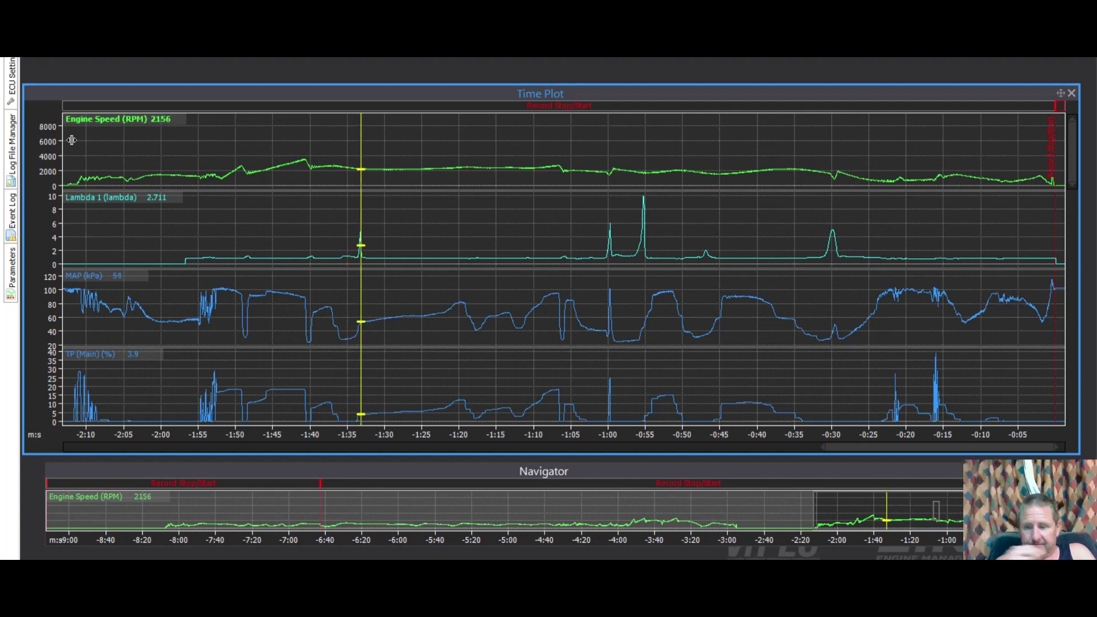
key("Left")
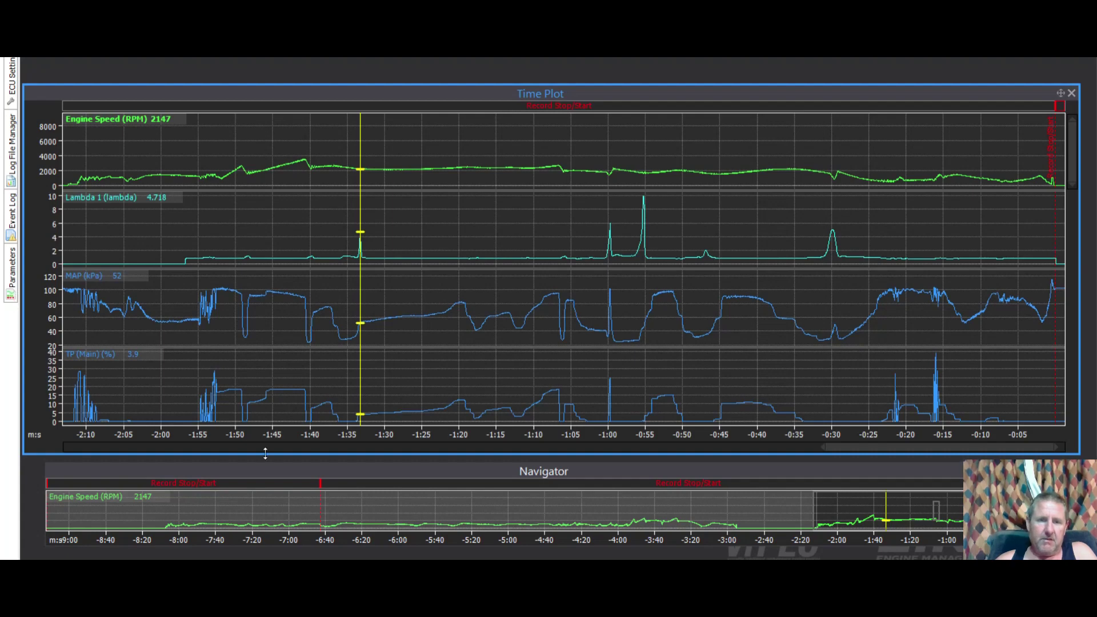
key("Left")
key("Left")
key("Left")
key("Left")
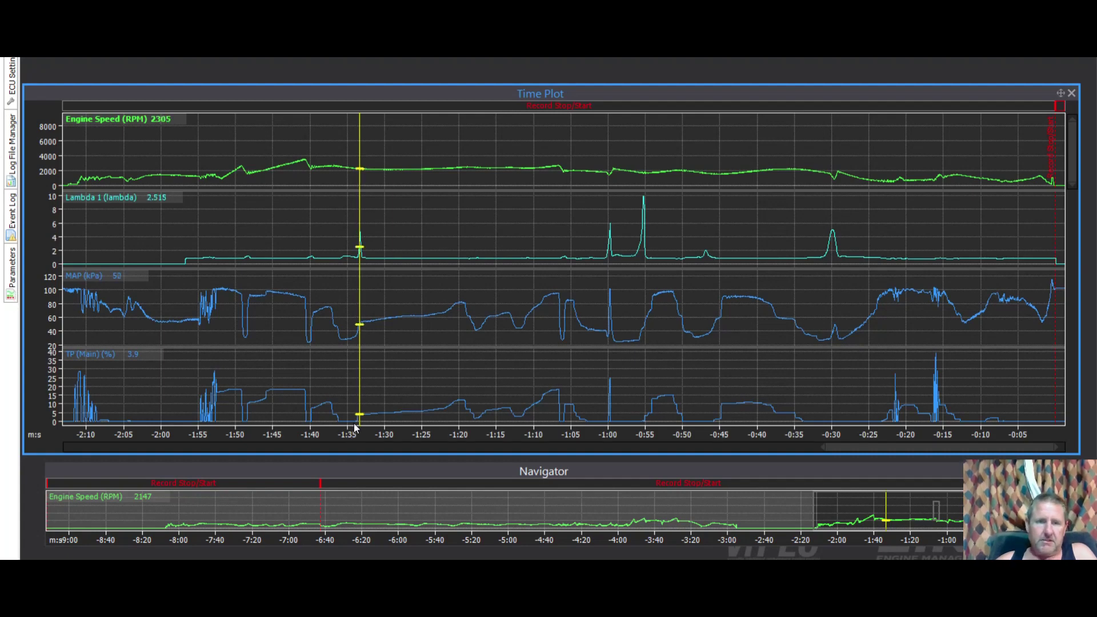
key("Left")
key("Left")
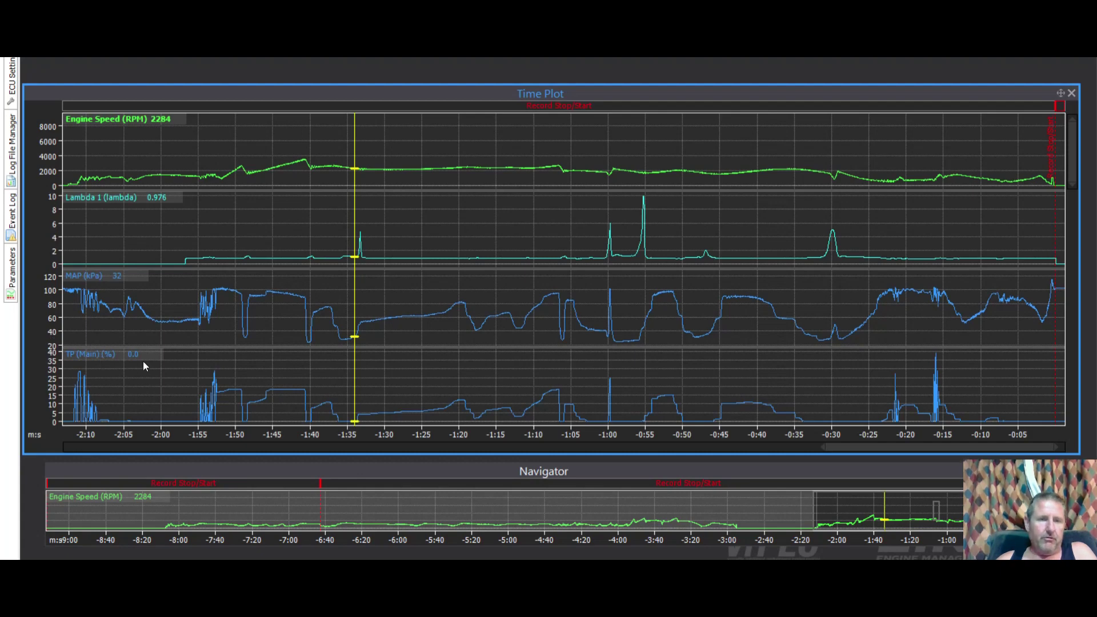
key("Right")
key("Right")
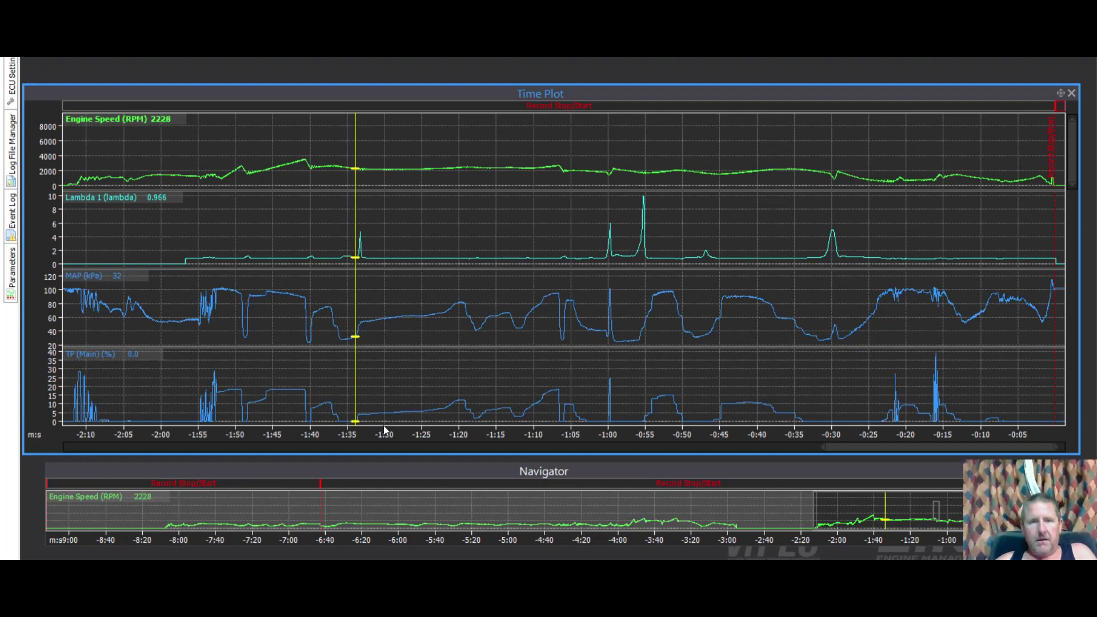
key("Right")
key("Right")
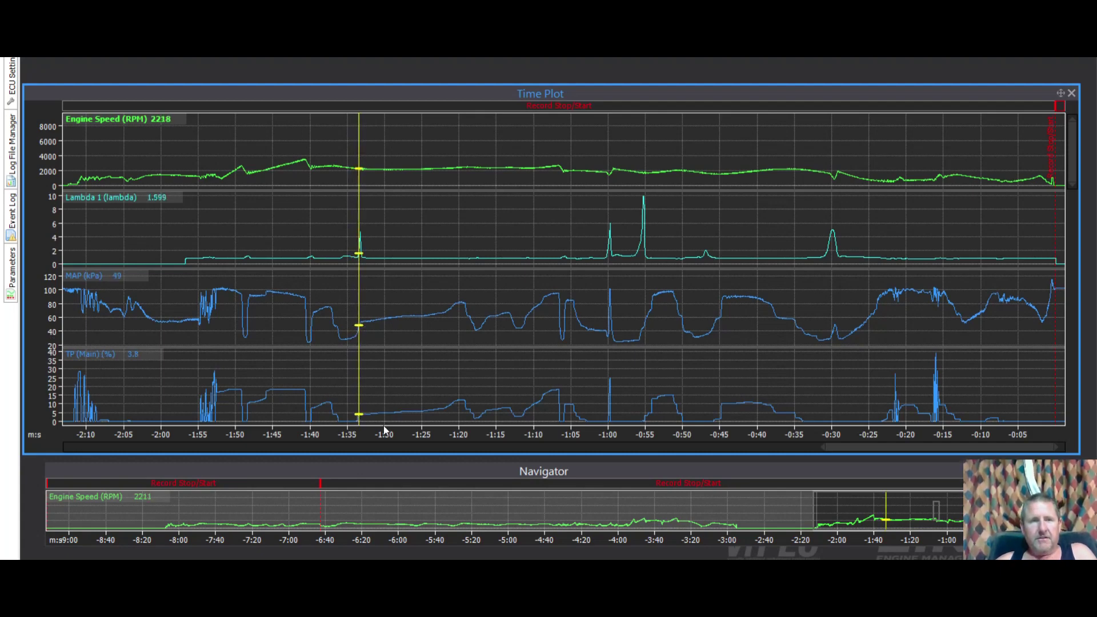
key("Right")
key("Right")
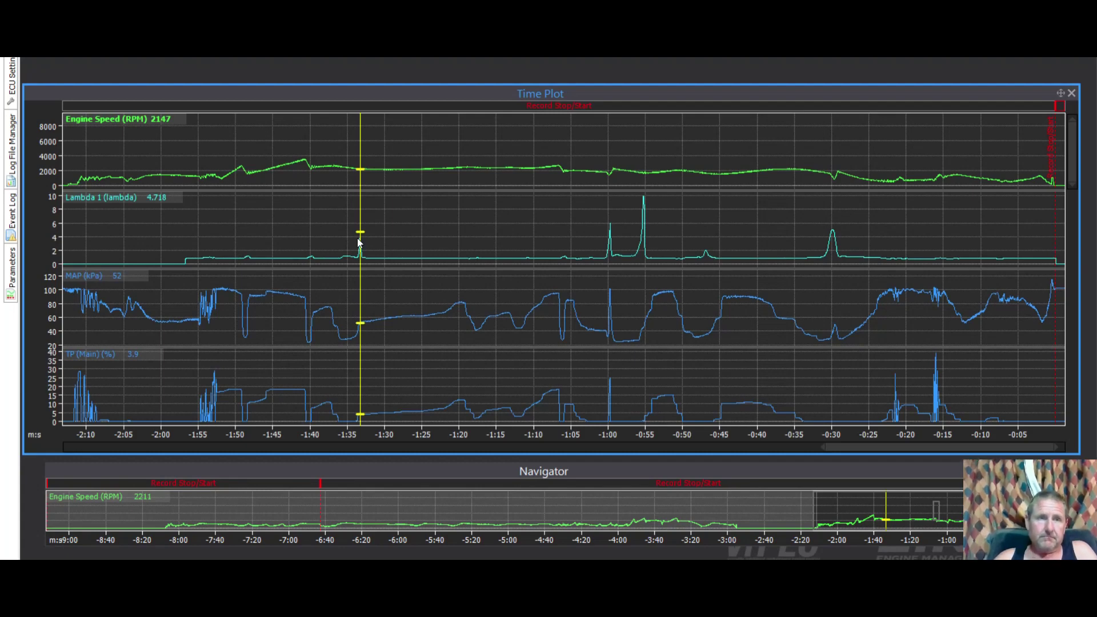
key("Right")
key("Right")
key("Right")
key("Right")
key("Right")
key("Right")
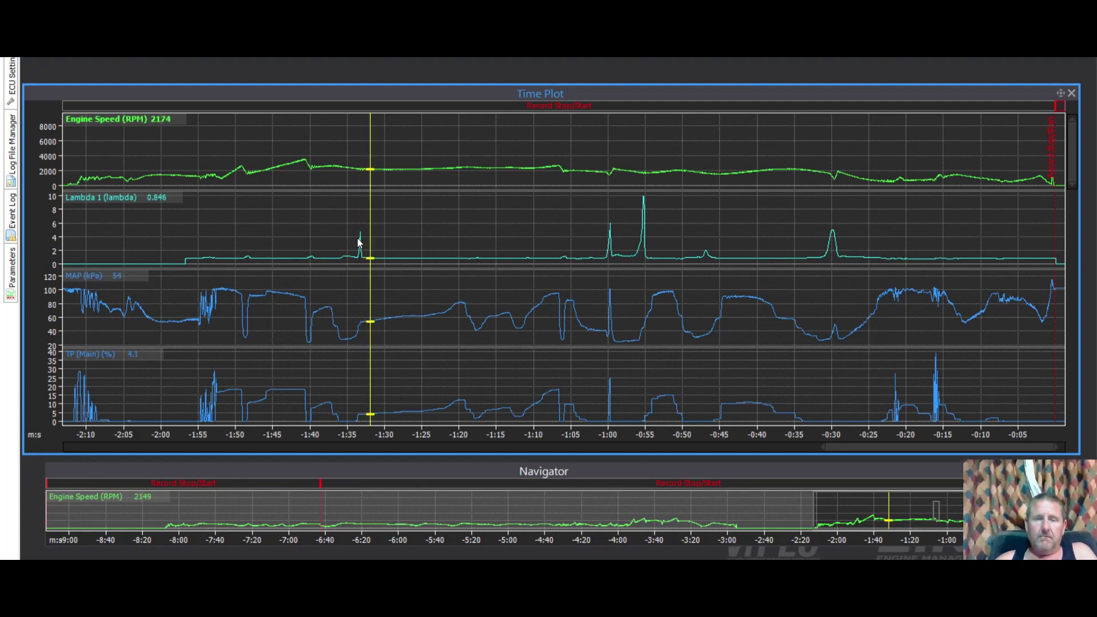
key("Left")
key("Left")
key("Left")
key("Left")
key("Left")
key("Left")
key("Left")
key("Left")
key("Left")
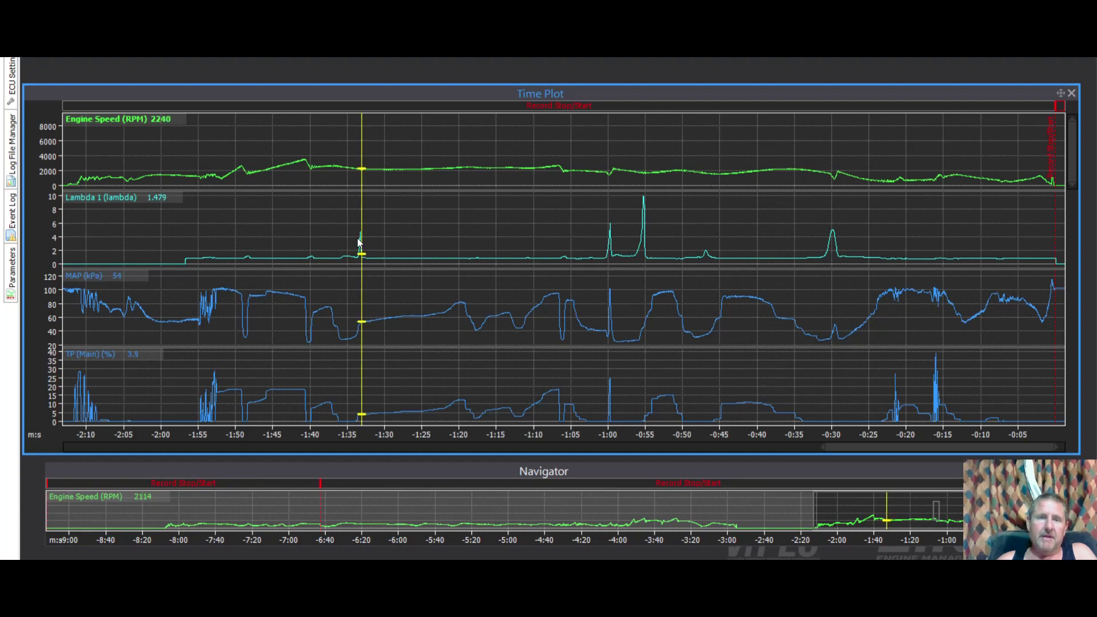
key("Left")
key("Left")
key("Left")
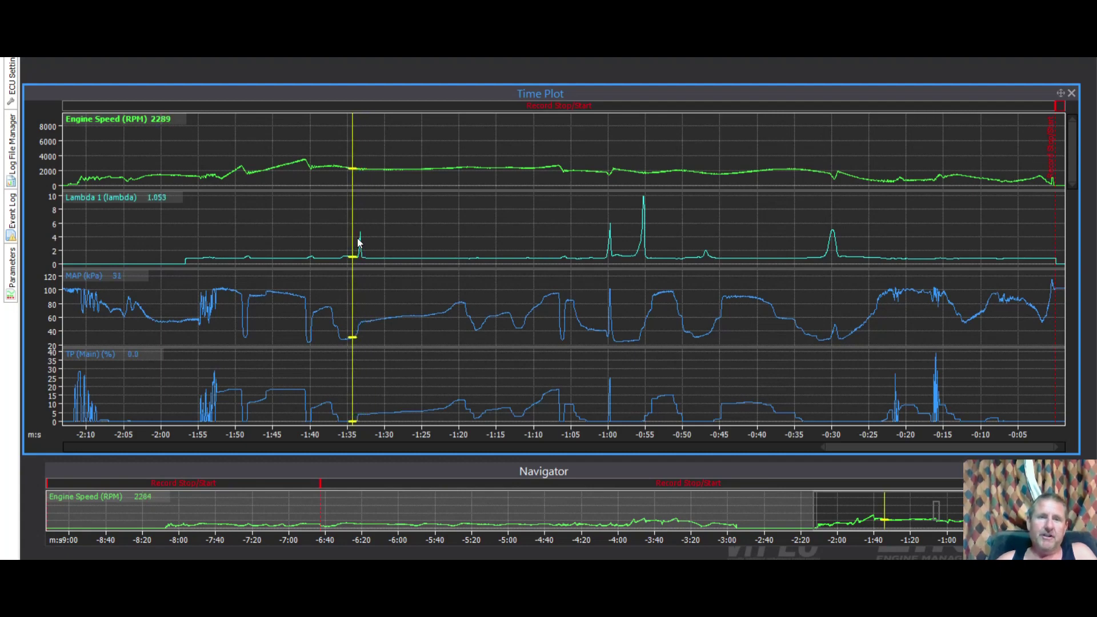
key("Right")
key("Right")
key("Right")
key("Right")
key("Right")
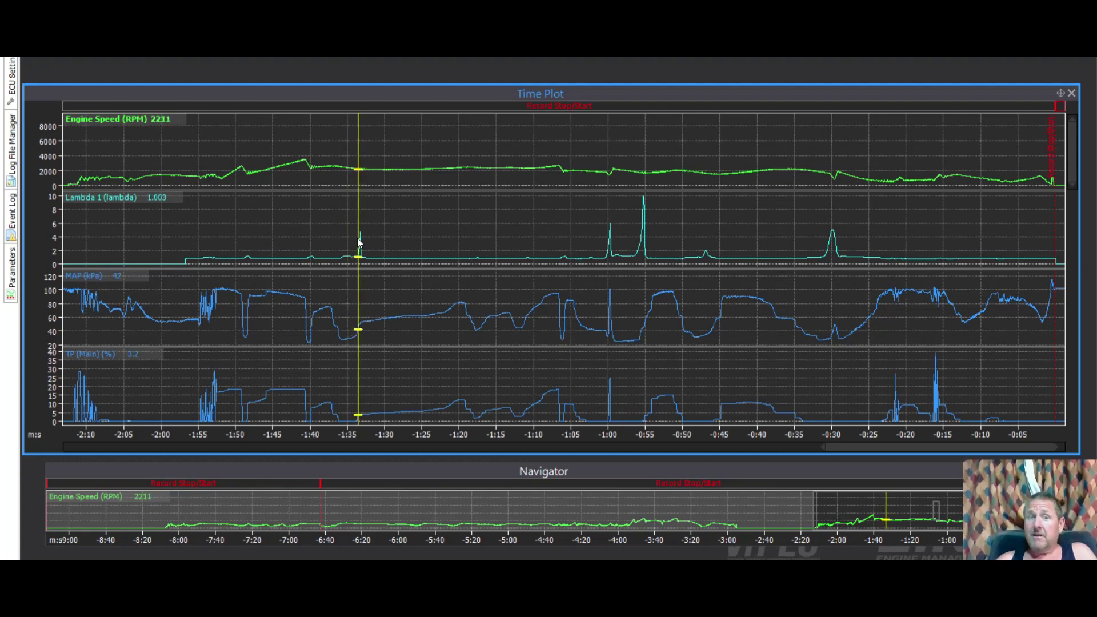
key("Left")
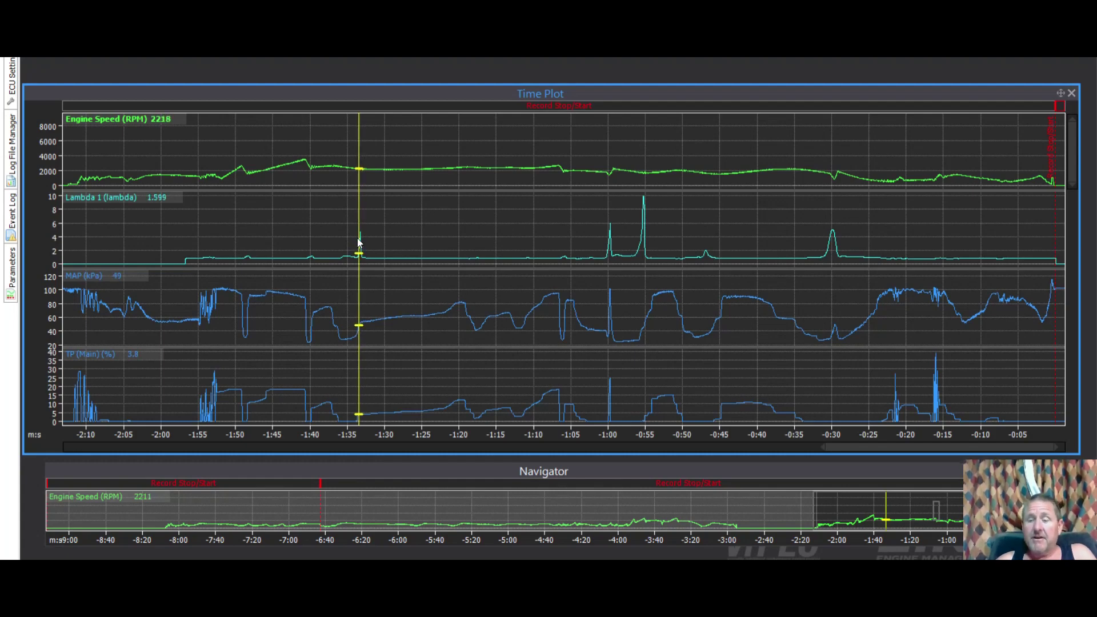
key("Left")
key("Left")
key("Left")
key("Left")
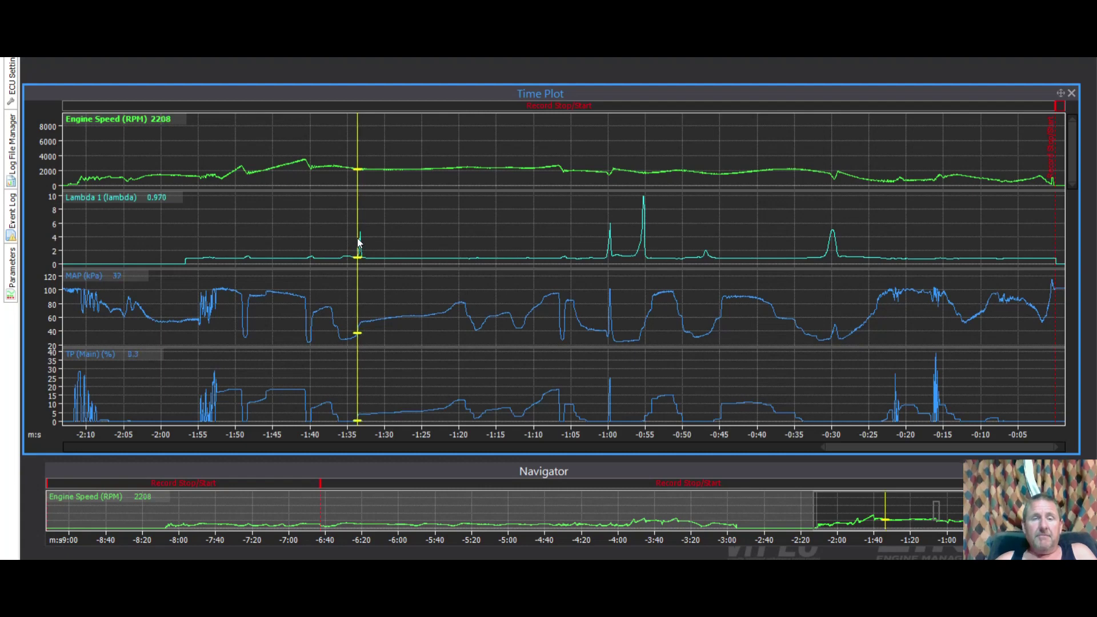
key("Right")
key("Right")
key("Right")
key("Right")
key("Right")
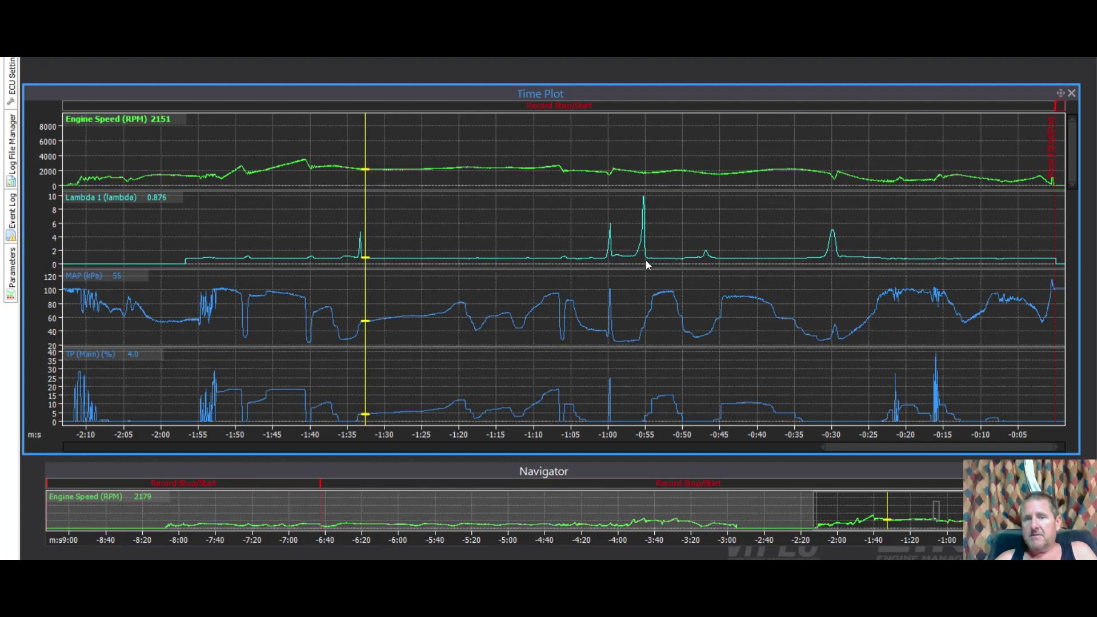
left_click(397, 316)
left_click_drag(409, 259, 466, 262)
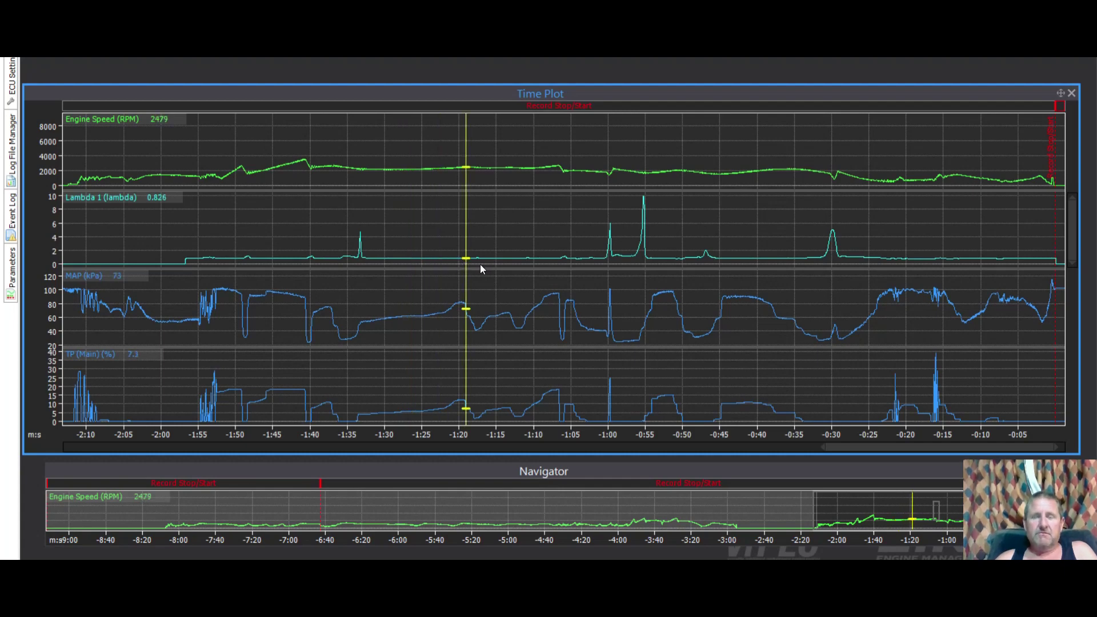
left_click(498, 264)
left_click(548, 263)
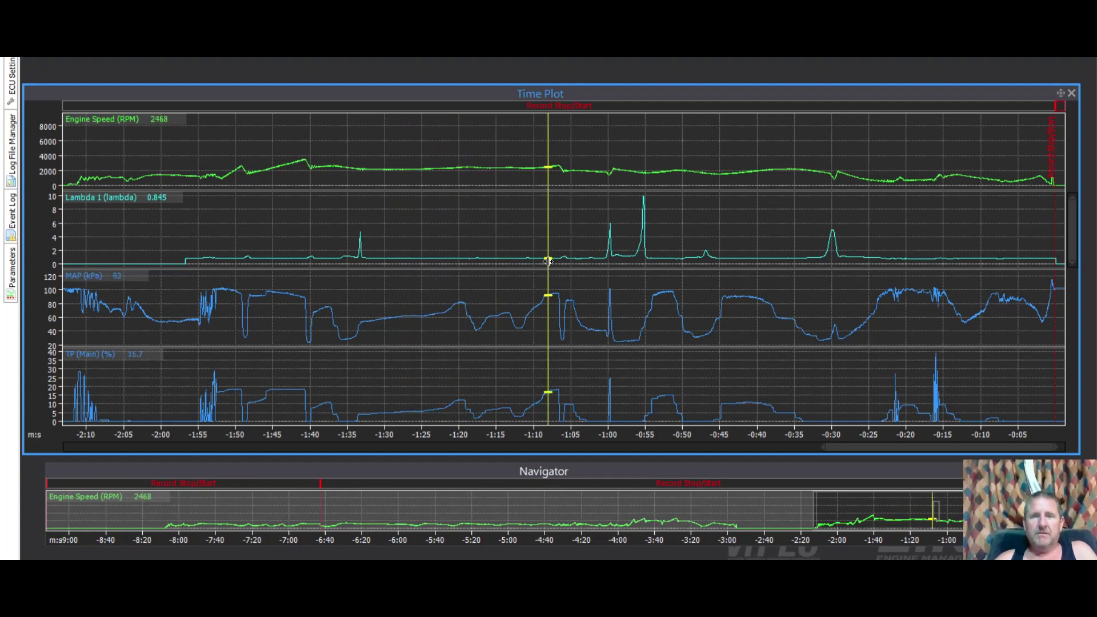
left_click(581, 258)
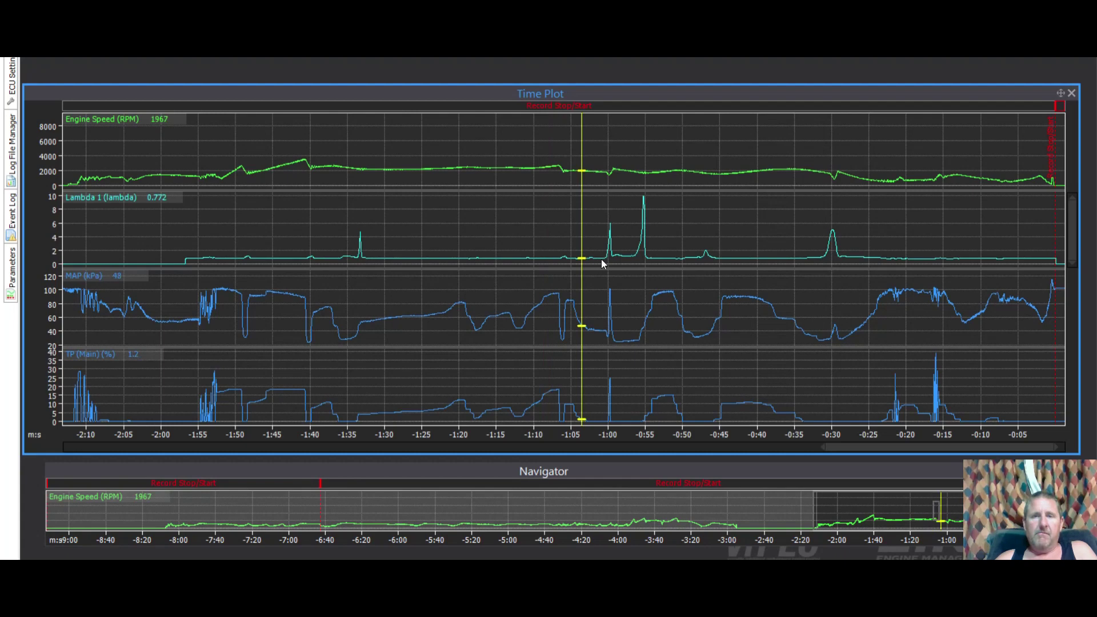
right_click(601, 261)
left_click(597, 256)
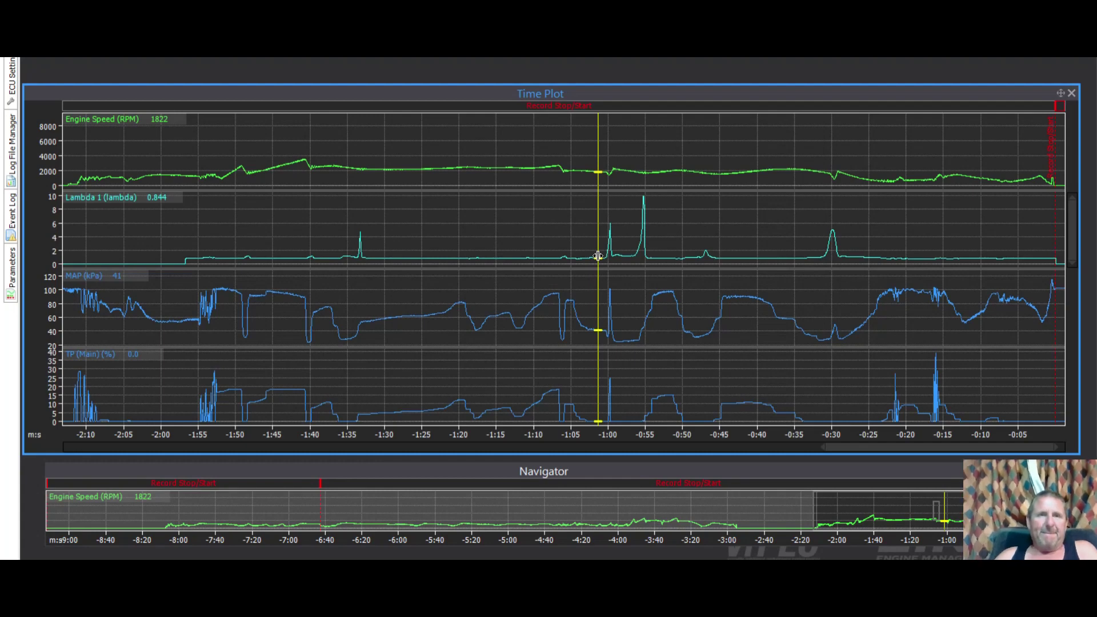
right_click(481, 283)
Add a new Time Plot group graphing Fuel Table 1 from the Fuel parameters
mouse_move(520, 406)
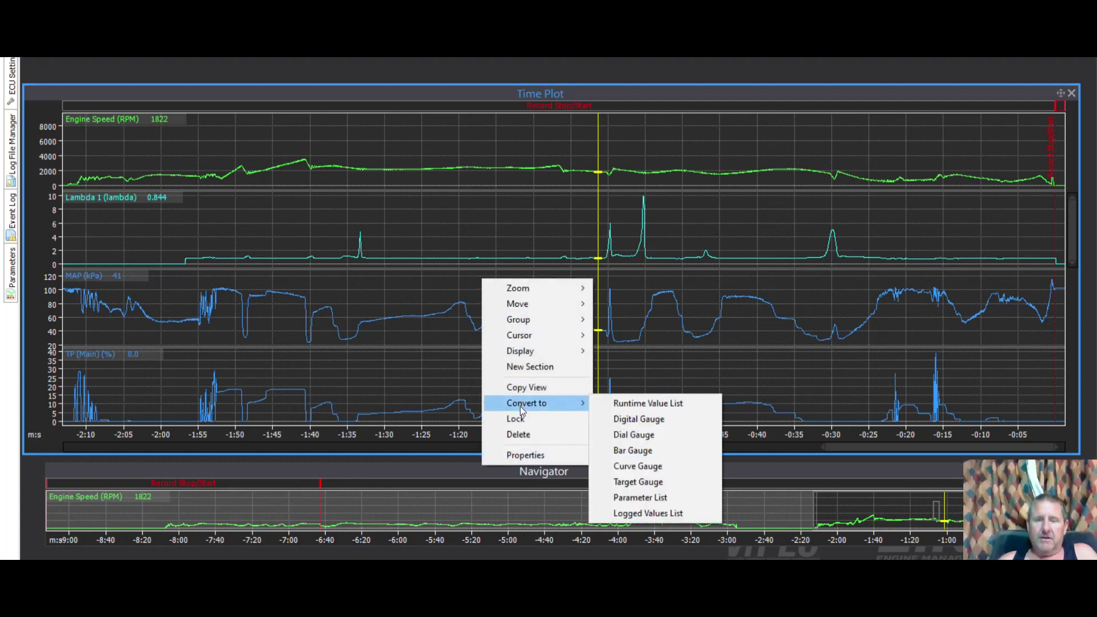
left_click(529, 456)
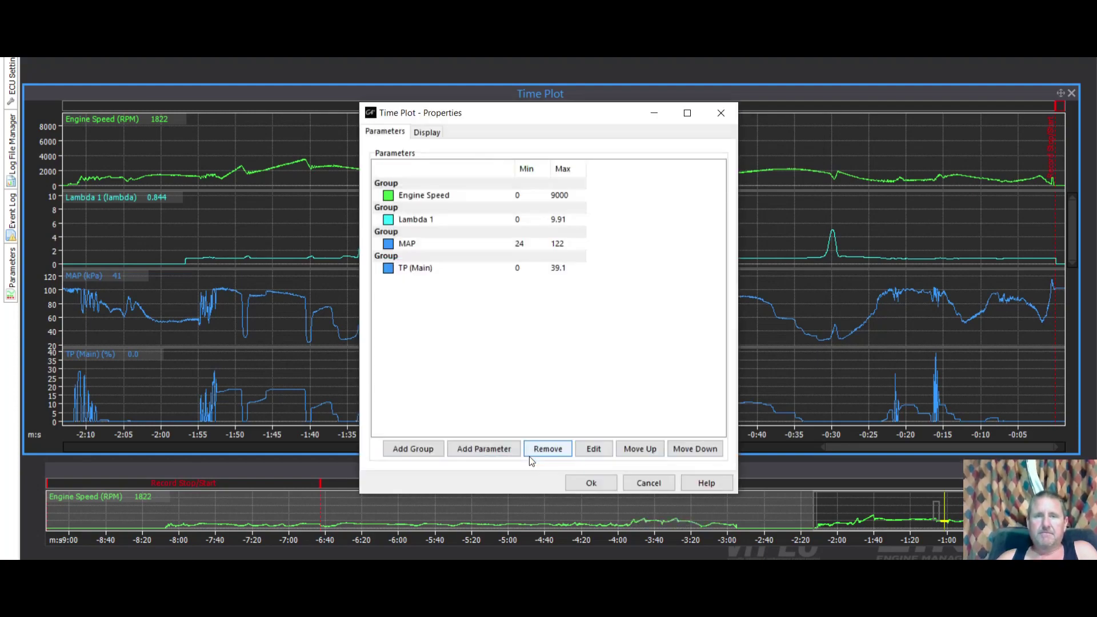
left_click(420, 456)
left_click(456, 448)
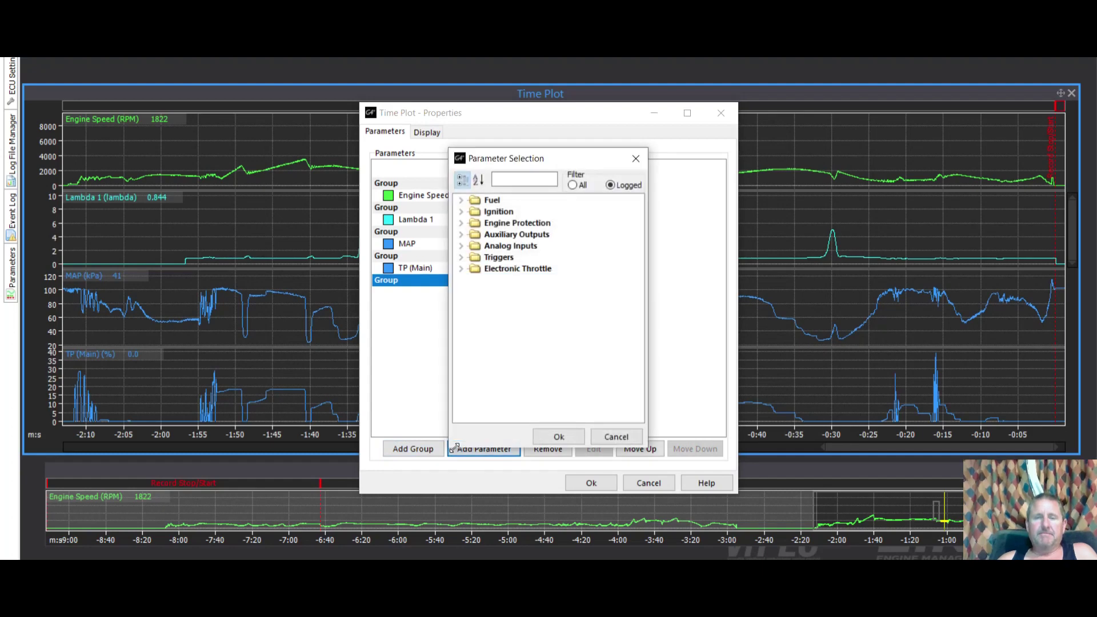
left_click(461, 200)
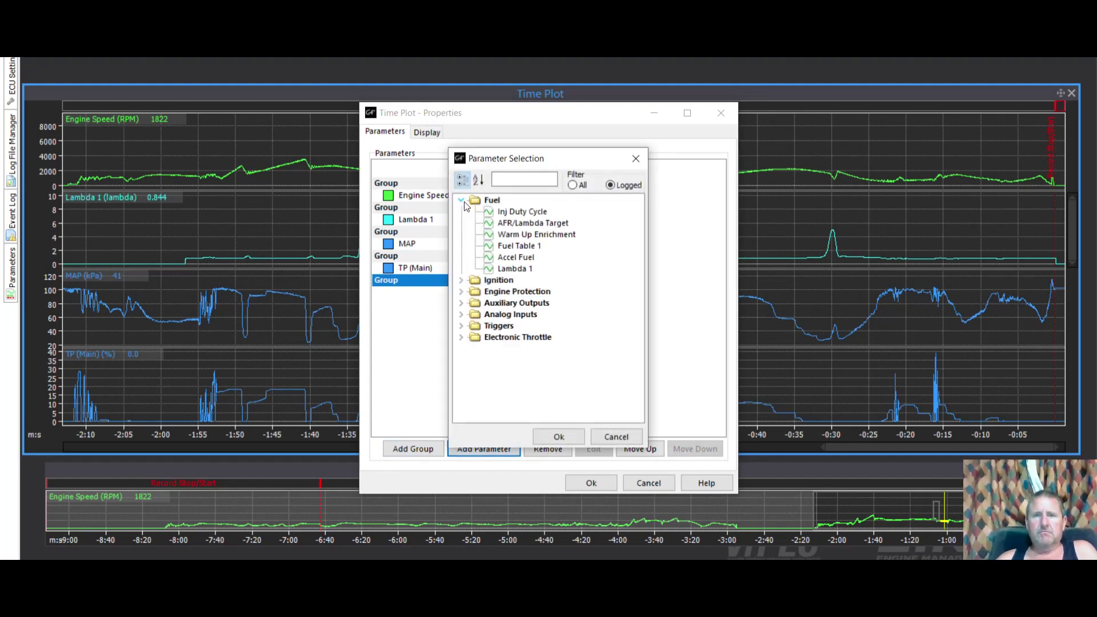
left_click(517, 246)
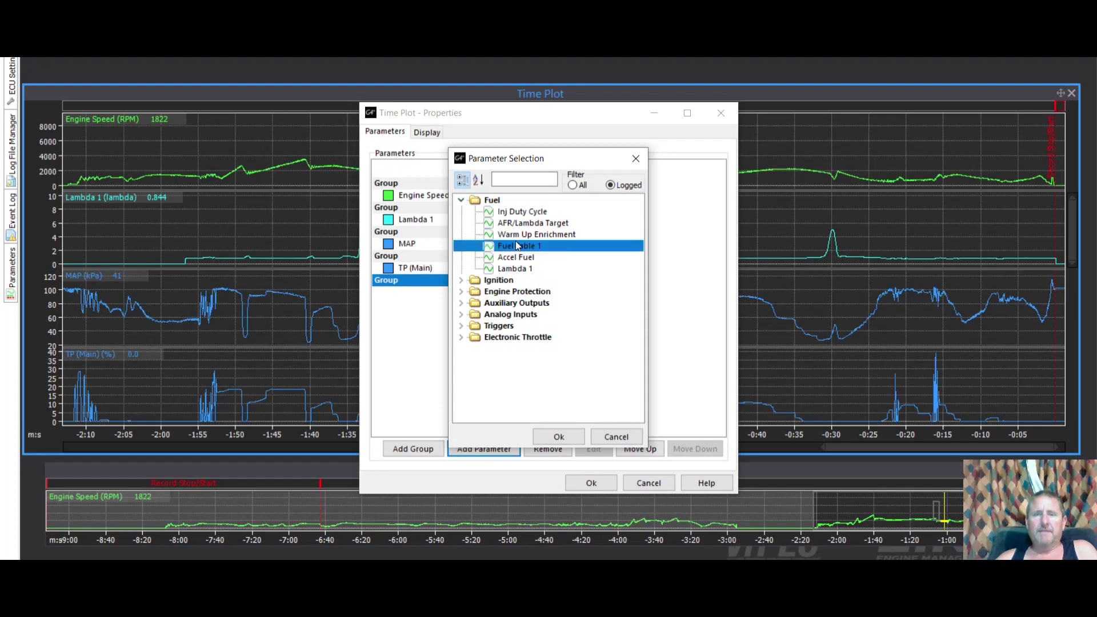
left_click(554, 437)
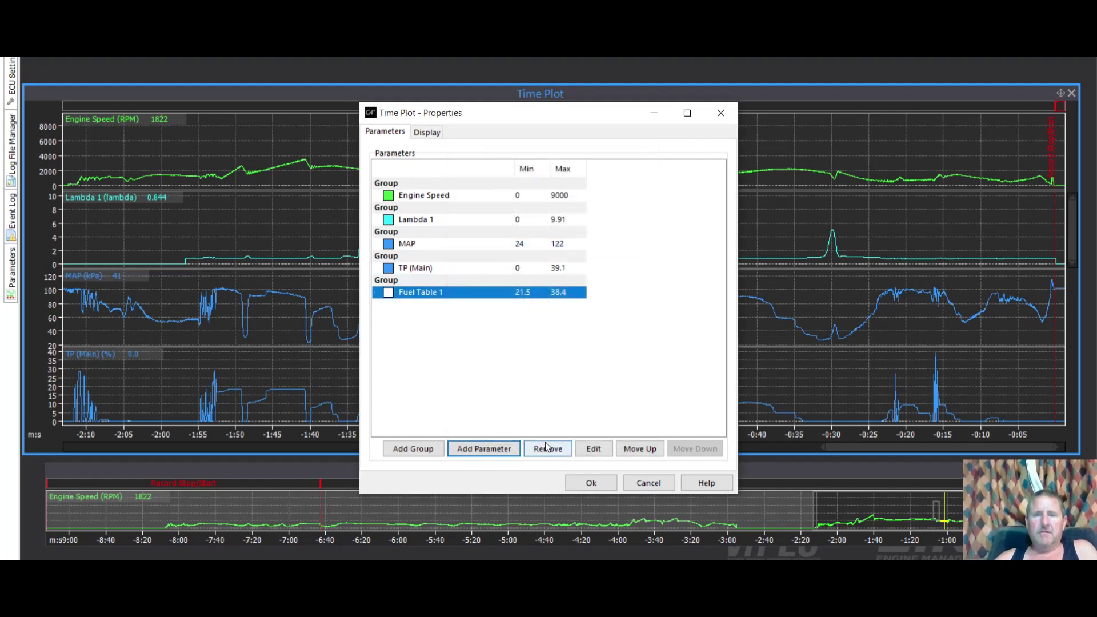
left_click(591, 484)
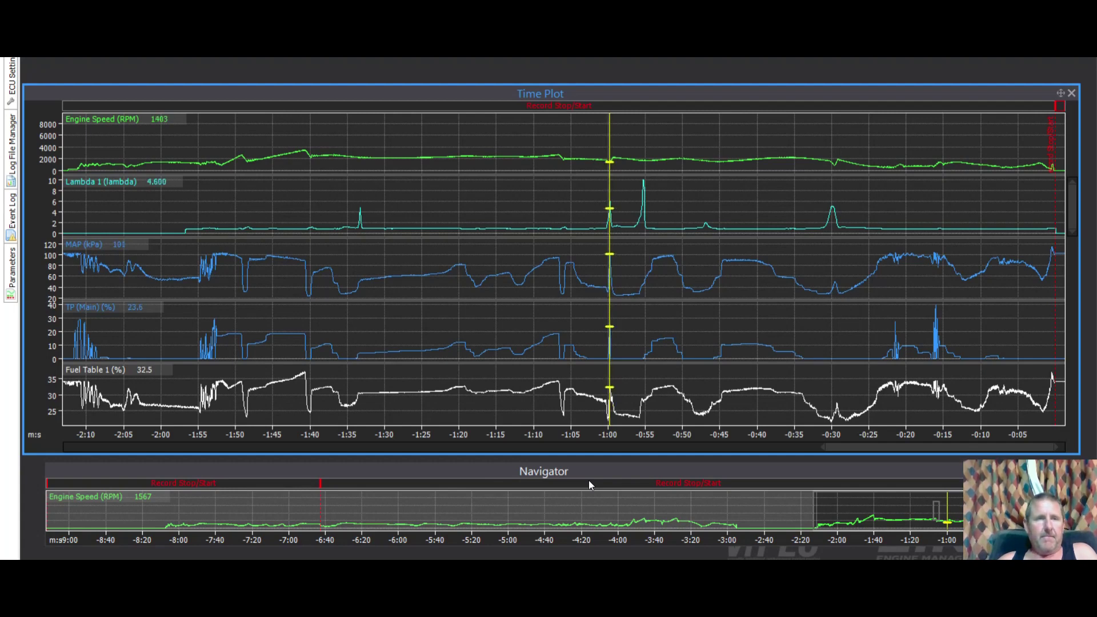
Add another Time Plot group graphing the Fuel parameter Accel Fuel (%)
right_click(557, 380)
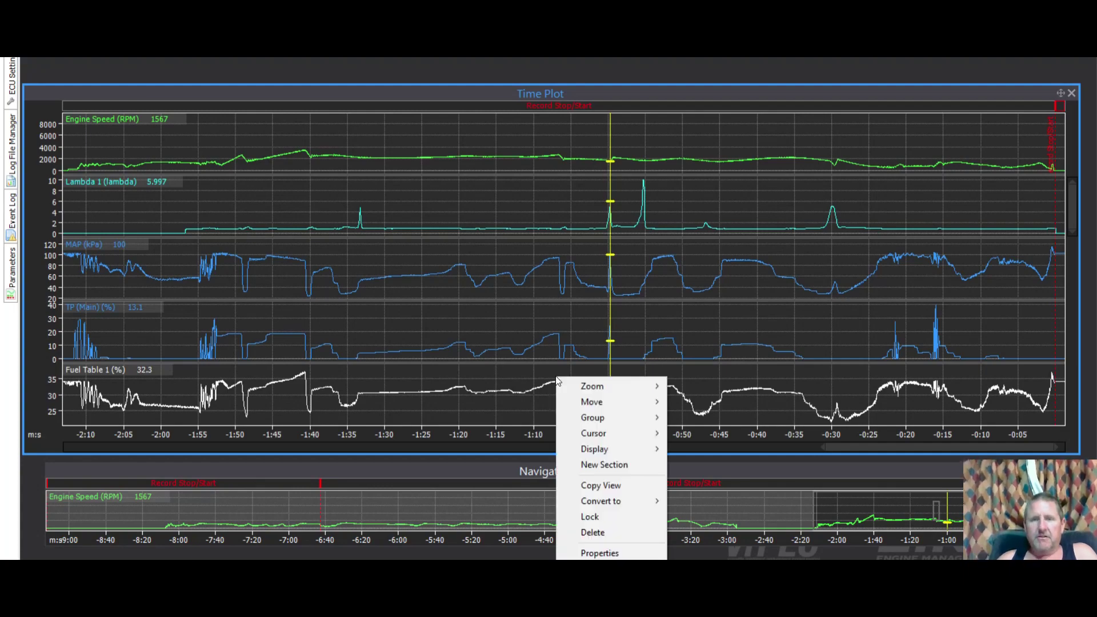
left_click(582, 553)
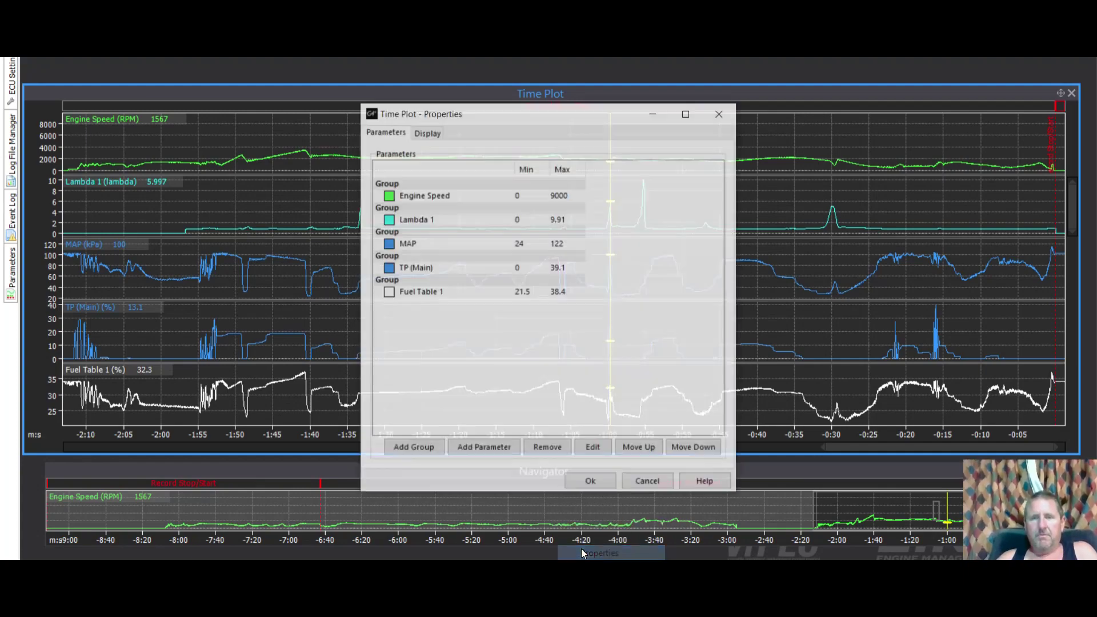
left_click(417, 453)
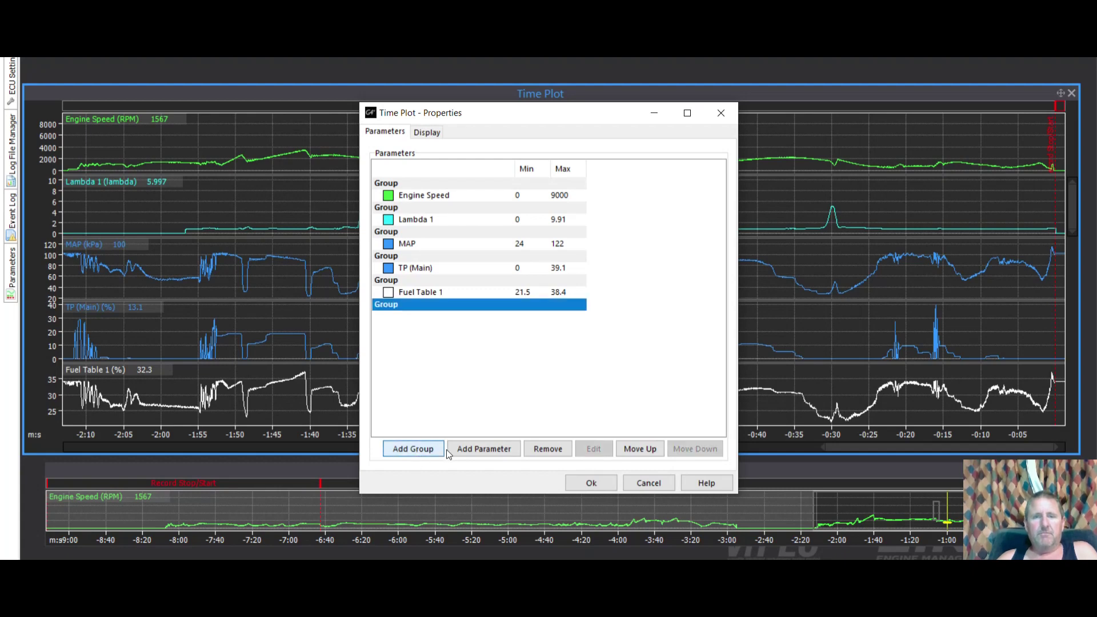
left_click(467, 448)
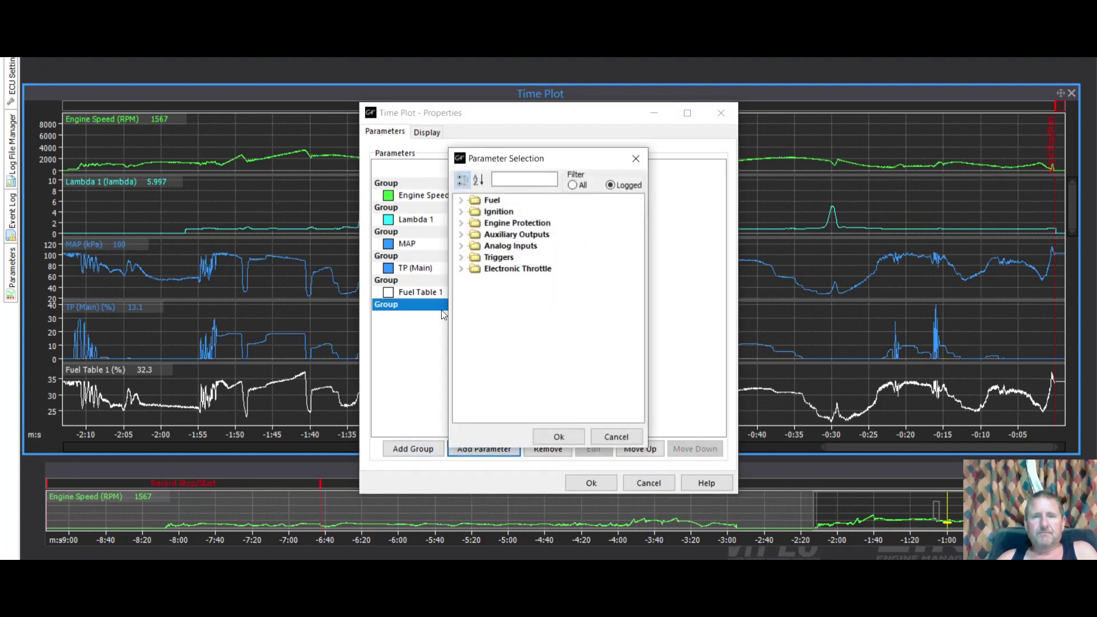
left_click(461, 201)
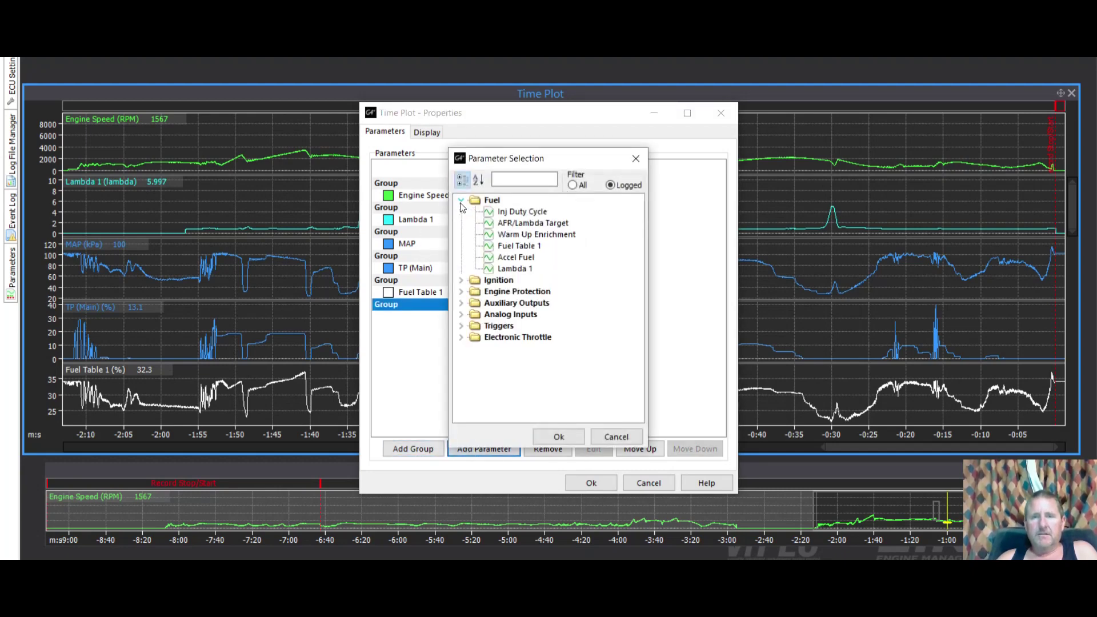
left_click(522, 260)
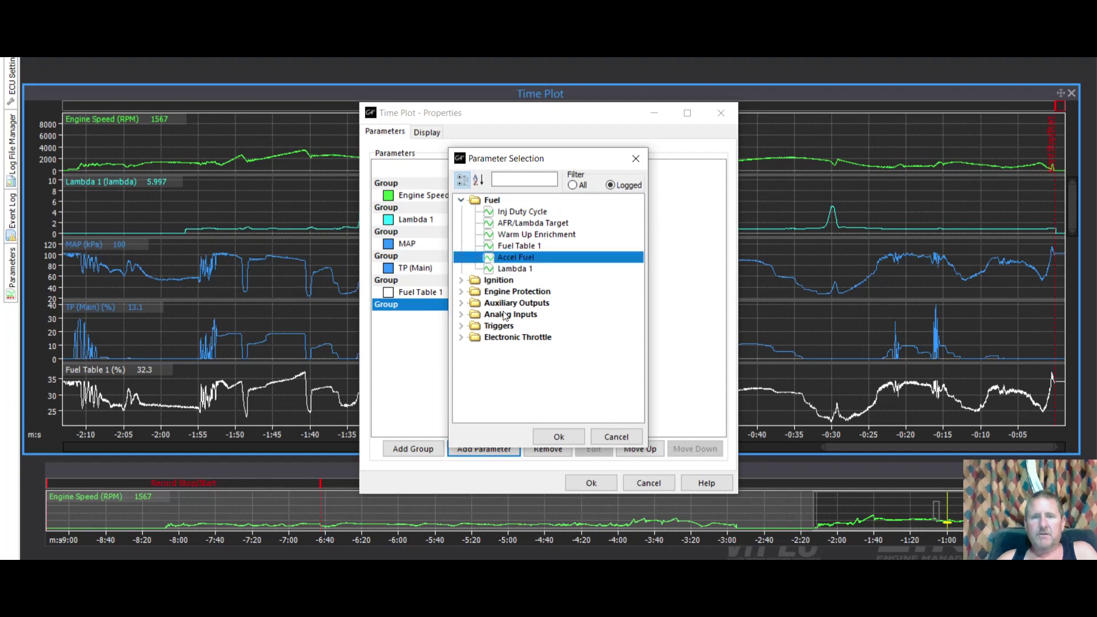
left_click(555, 436)
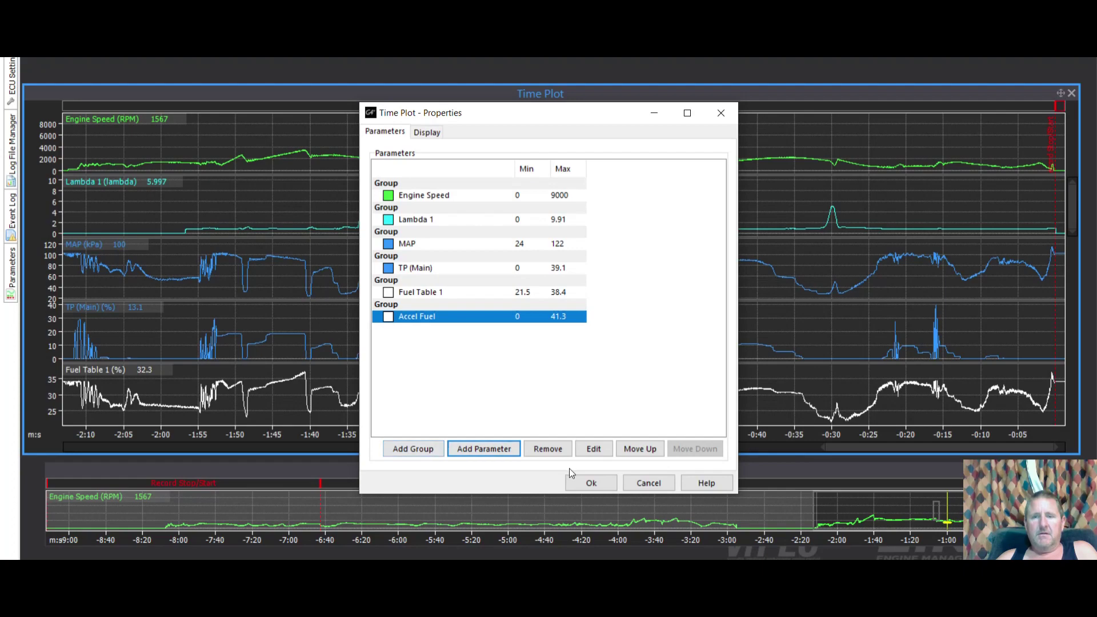
left_click(582, 479)
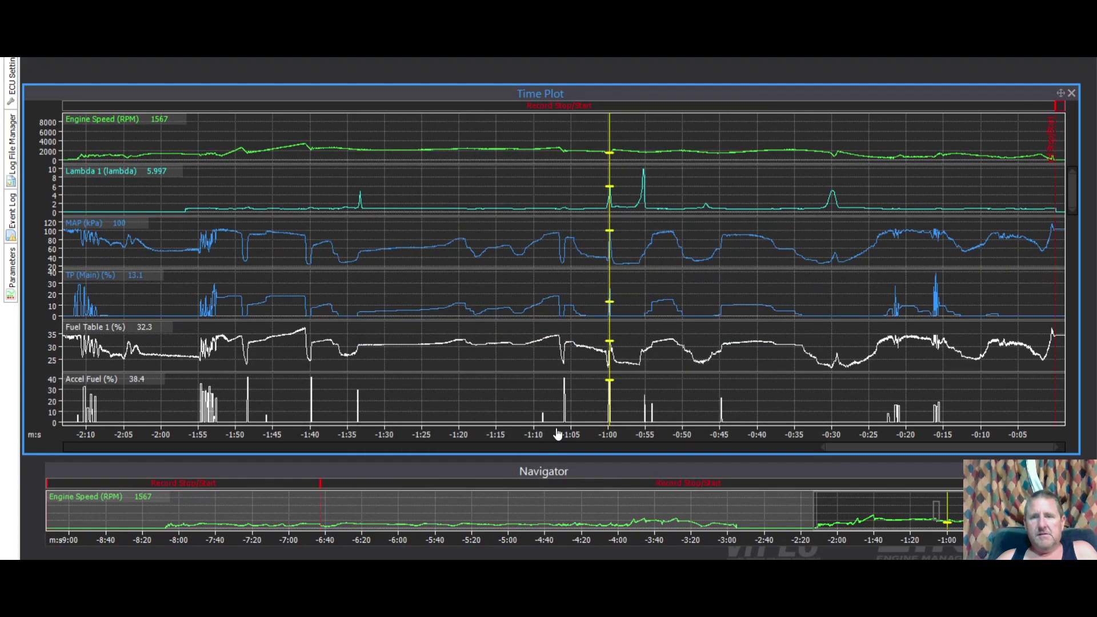
Move the time marker to about -1:02, where RPM reads 1831 and lambda 0.851
left_click(597, 400)
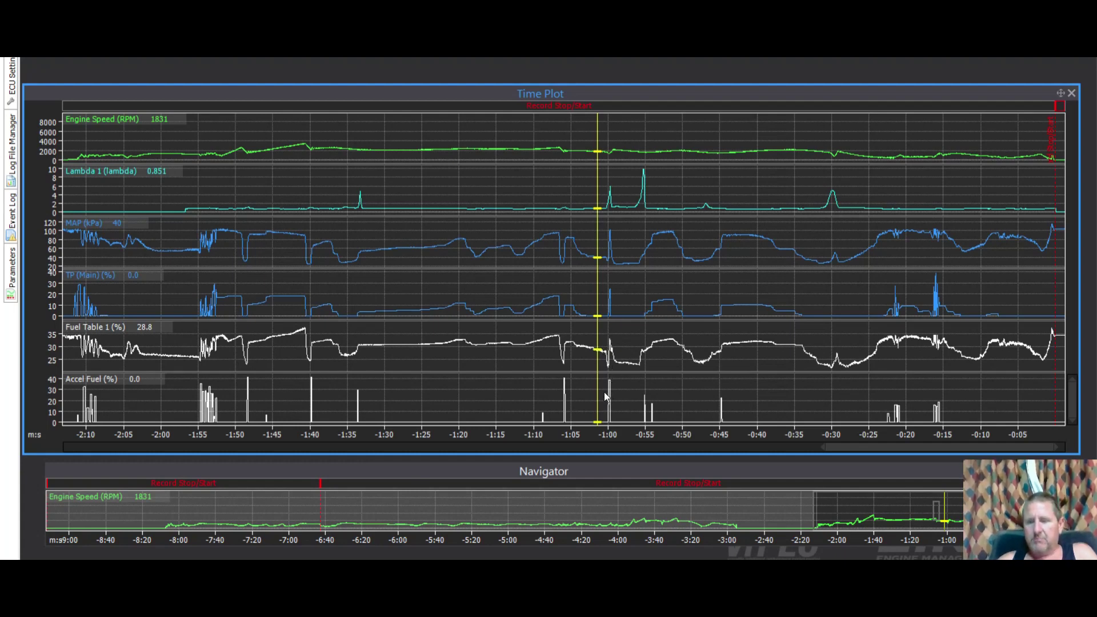
scroll(604, 391, "up", 5)
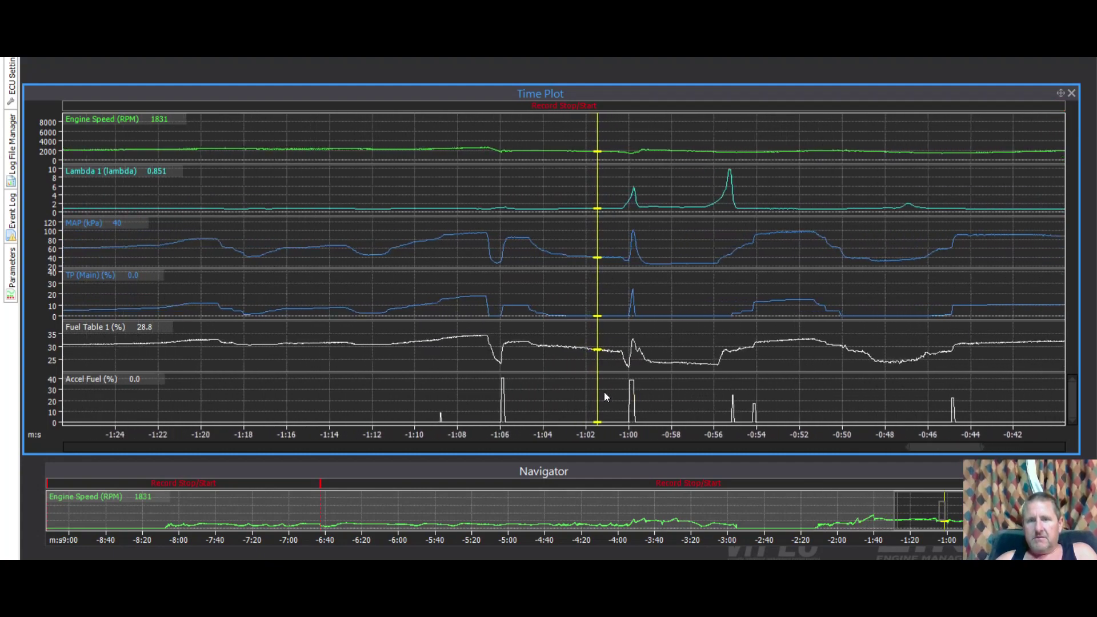
Zoom in and step the marker through the -1:00 spike to the Accel Fuel peak
scroll(605, 392, "up", 3)
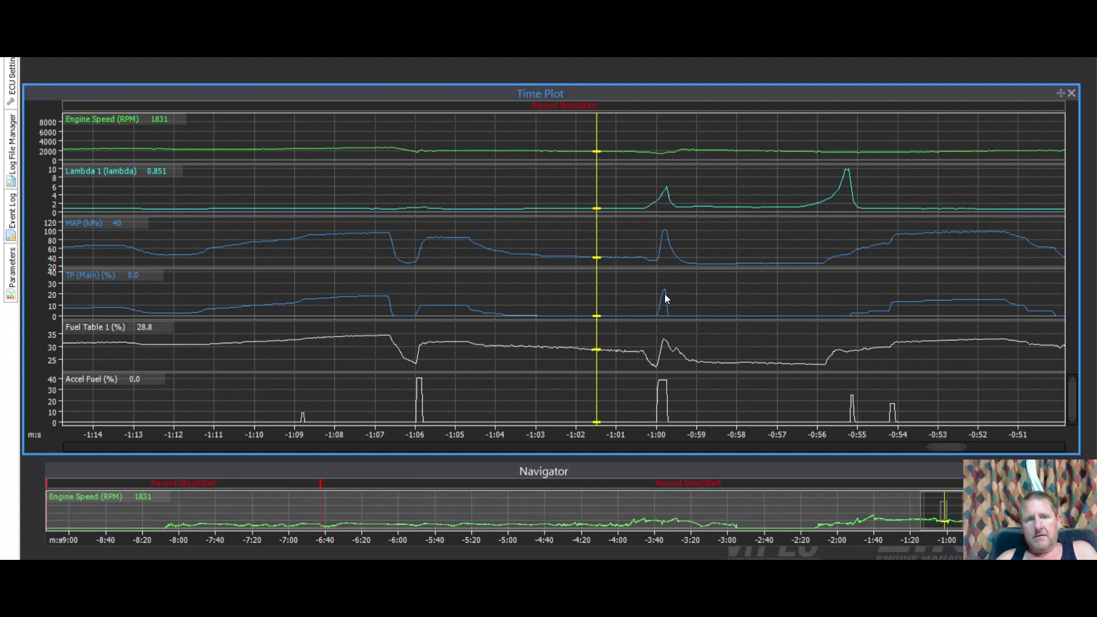
left_click(646, 314)
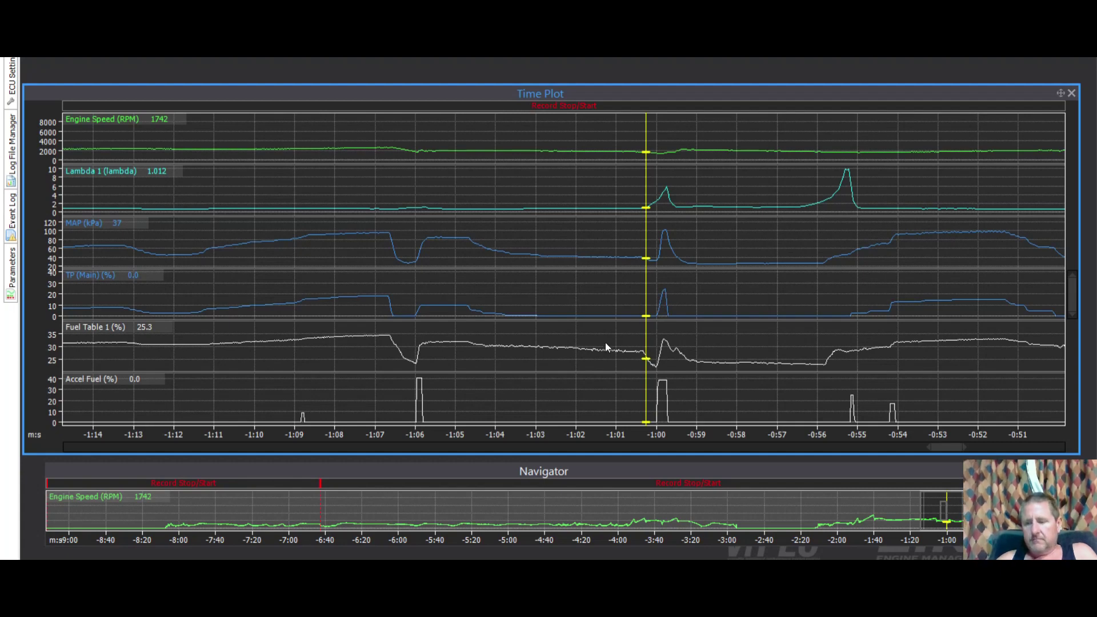
key("Right")
key("Right")
key("Right")
key("Right")
key("Right")
key("Right")
key("Right")
key("Right")
key("Right")
key("Right")
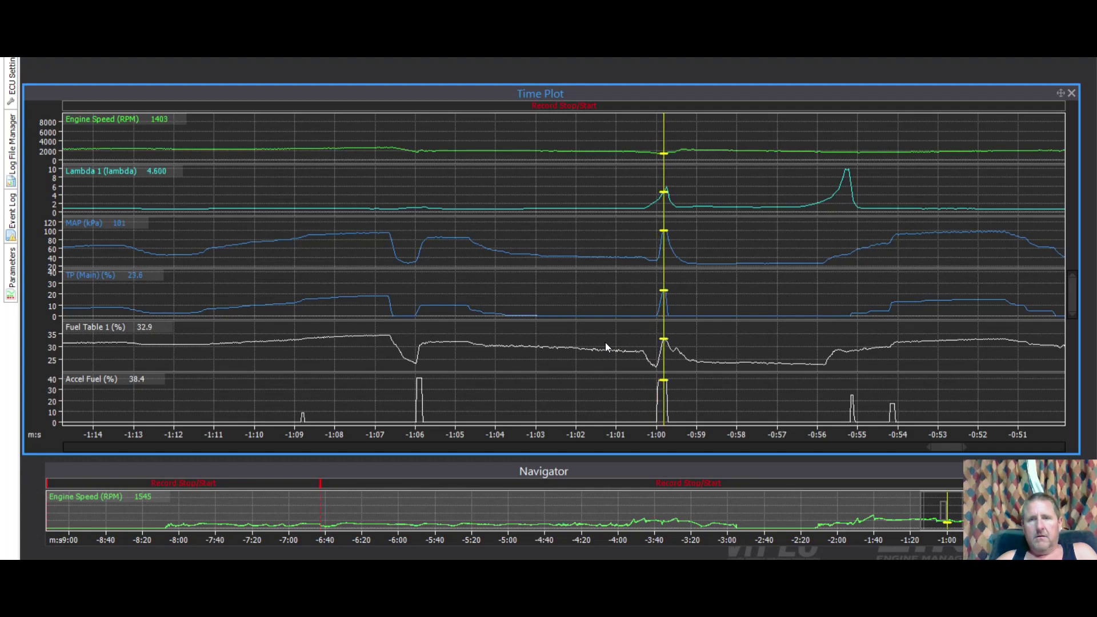
key("Right")
key("Right")
key("Right")
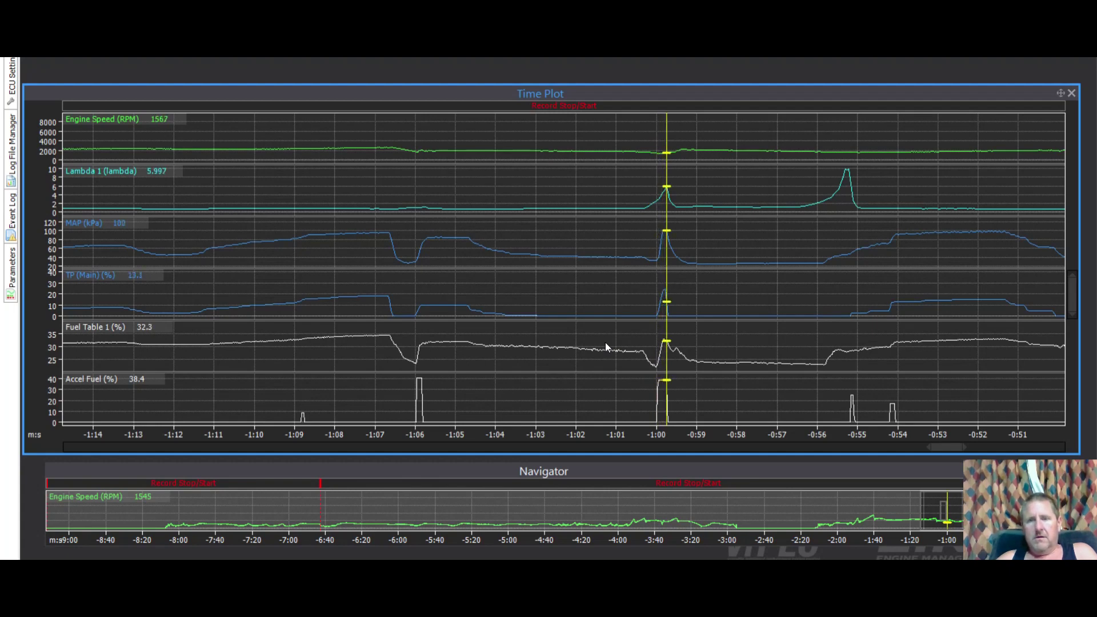
key("Right")
key("Right")
key("Right")
key("Right")
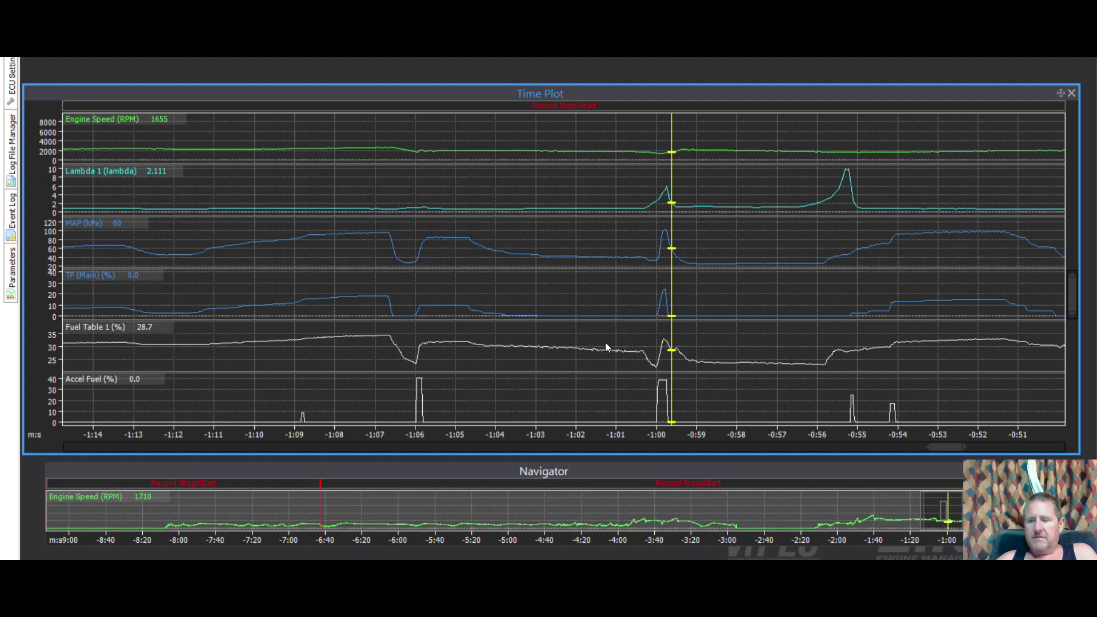
key("Left")
key("Left")
key("Left")
key("Left")
key("Left")
key("Left")
key("Left")
key("Left")
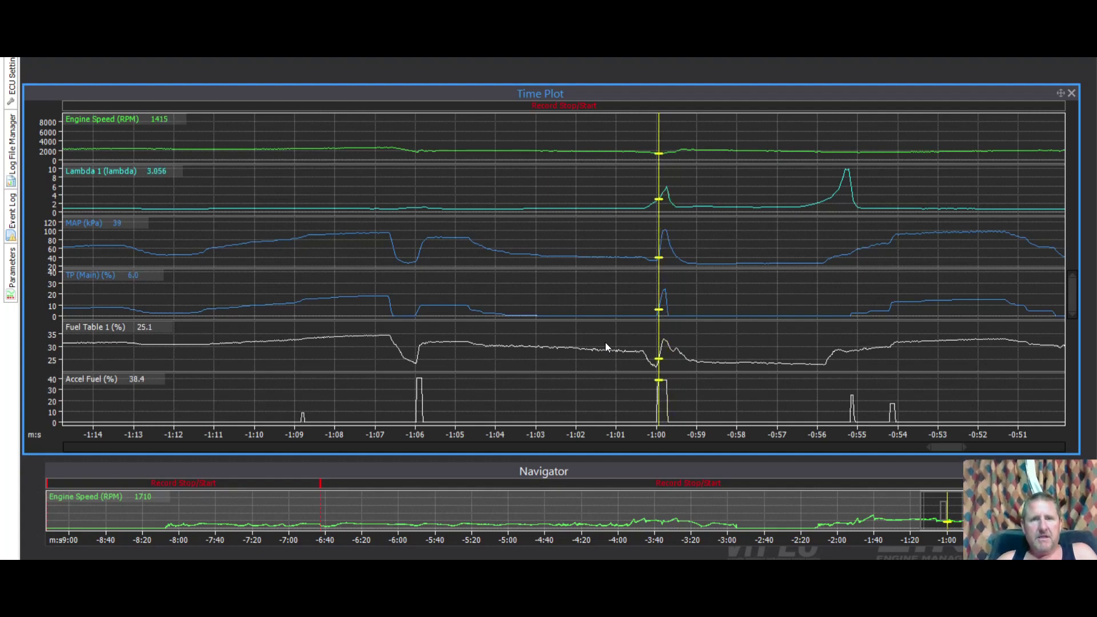
Place the marker just before -1:00, then past the spike at -0:59
right_click(644, 324)
left_click(644, 320)
left_click_drag(643, 315, 643, 313)
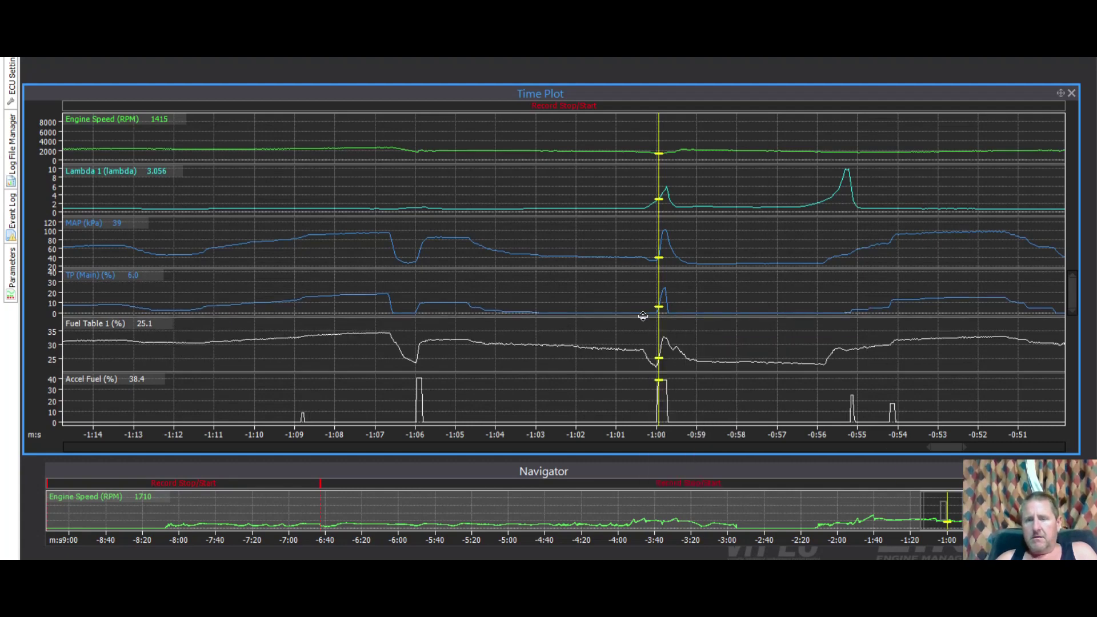
left_click(643, 313)
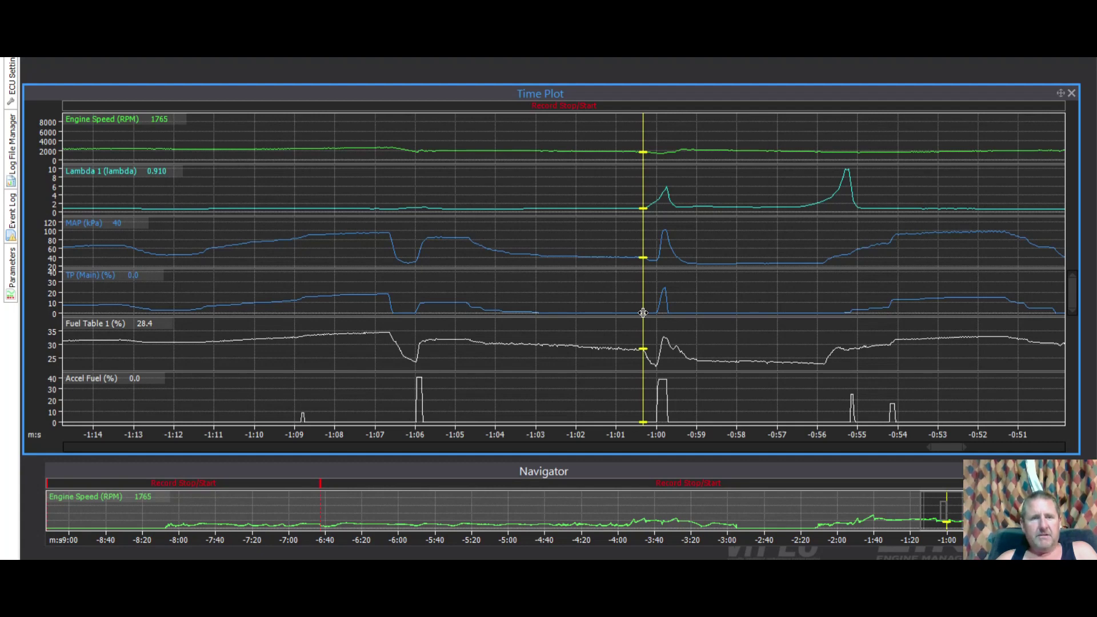
left_click(697, 311)
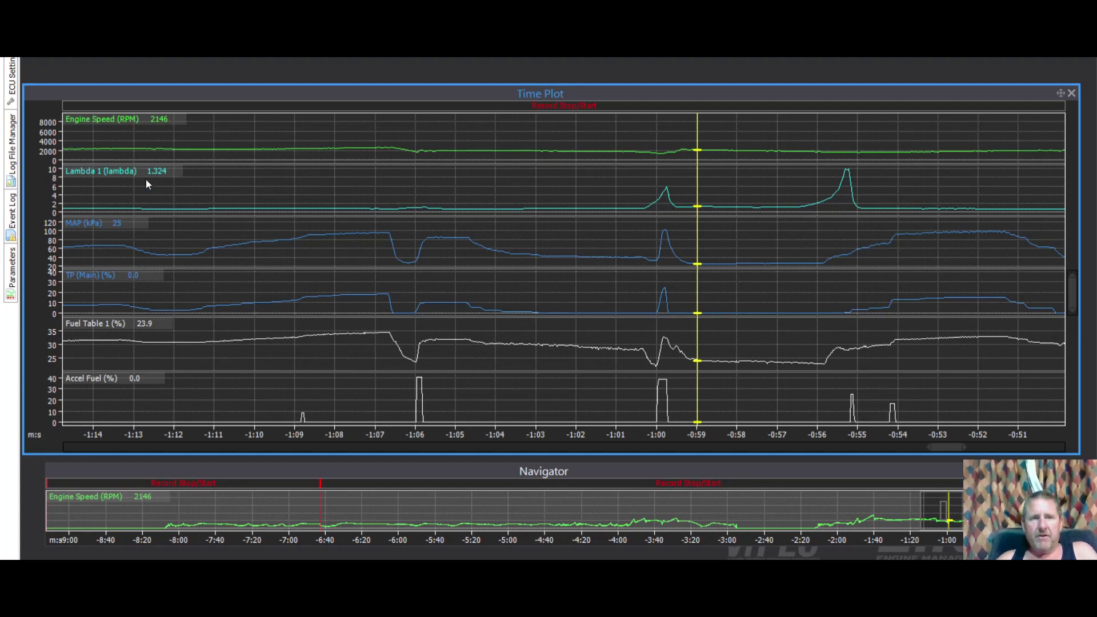
right_click(626, 255)
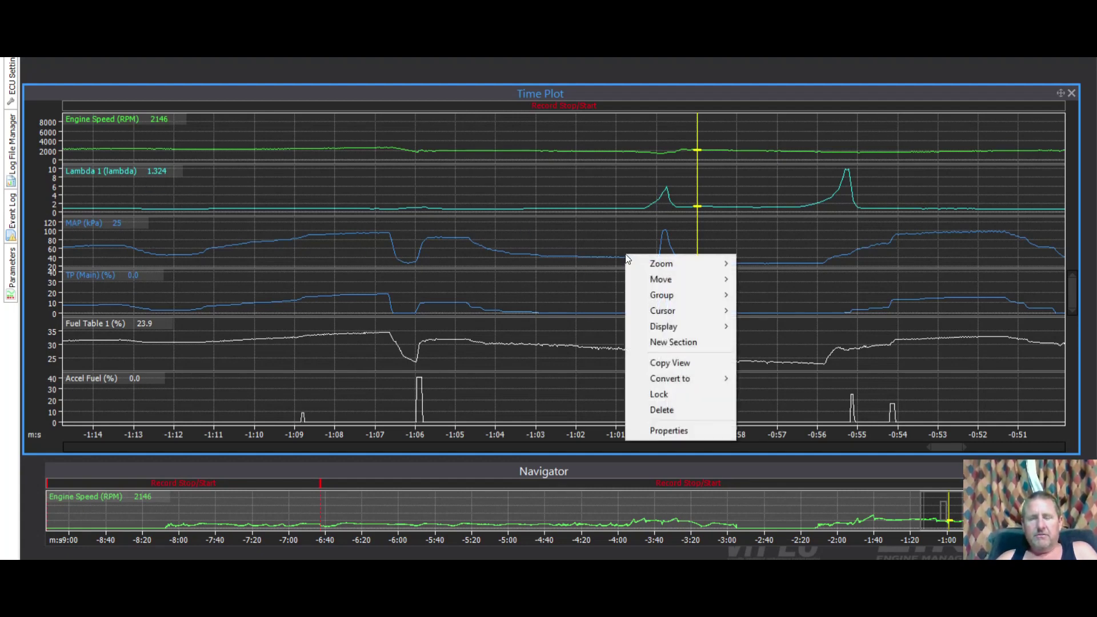
left_click(615, 239)
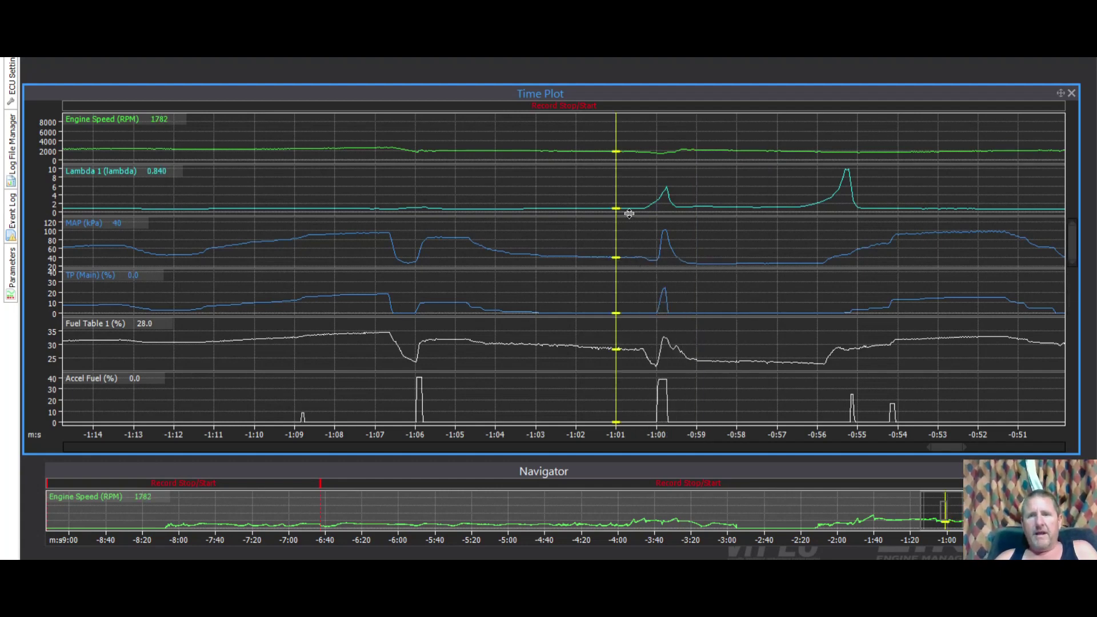
left_click(721, 207)
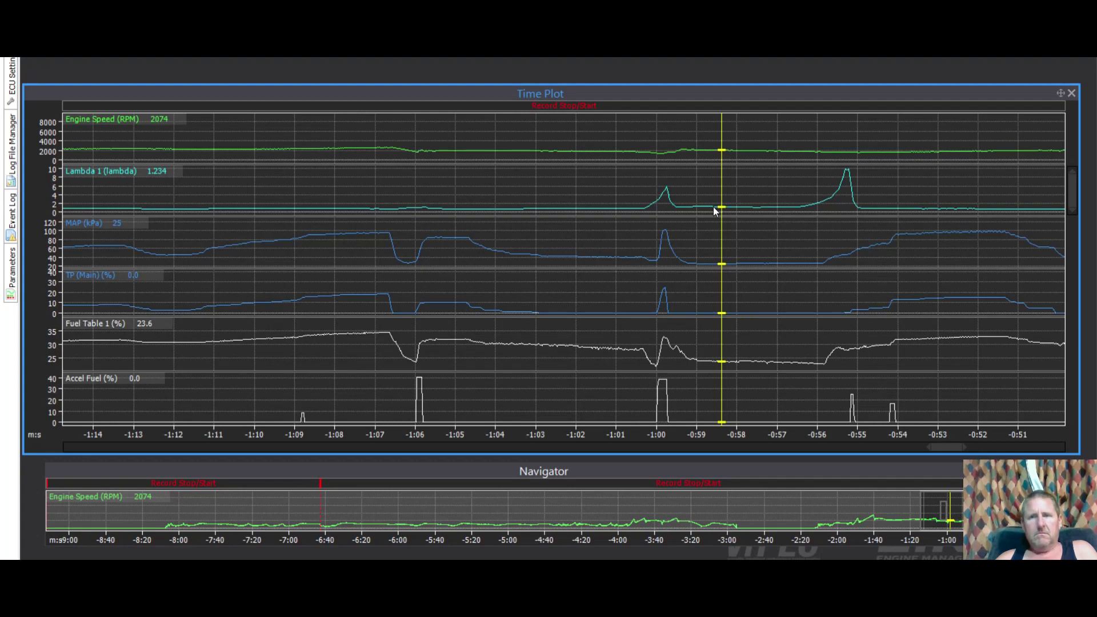
left_click(701, 209)
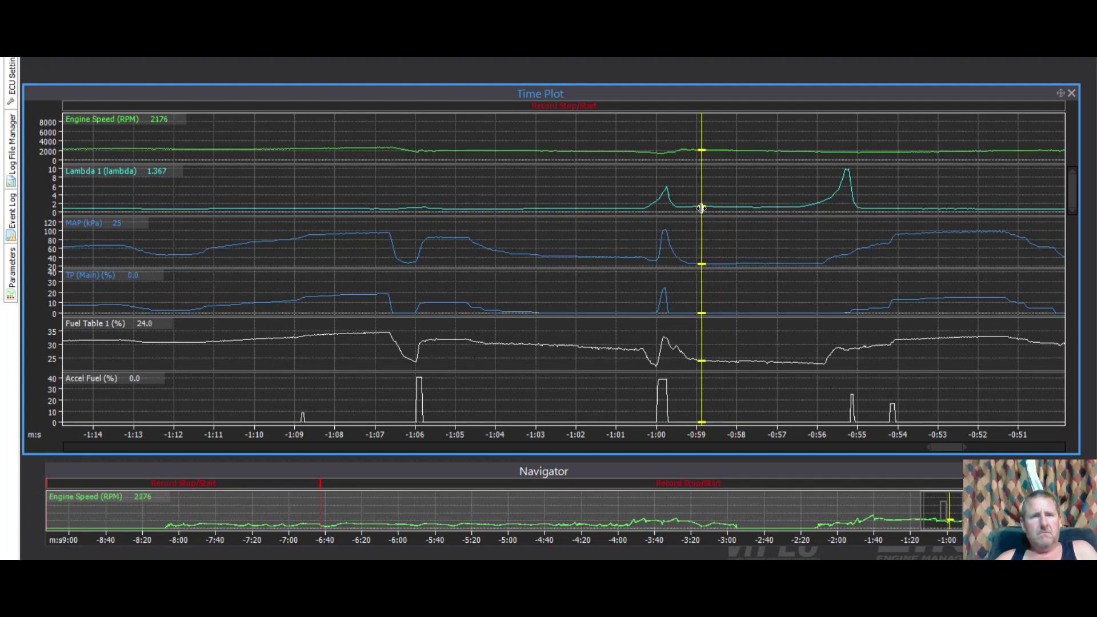
left_click(624, 212)
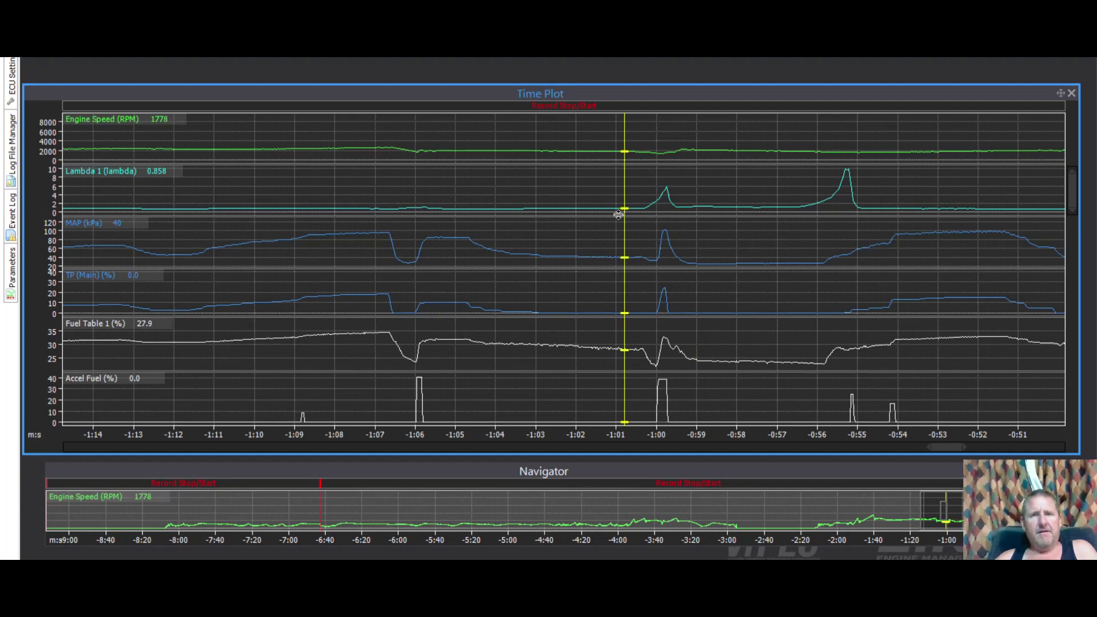
left_click(604, 213)
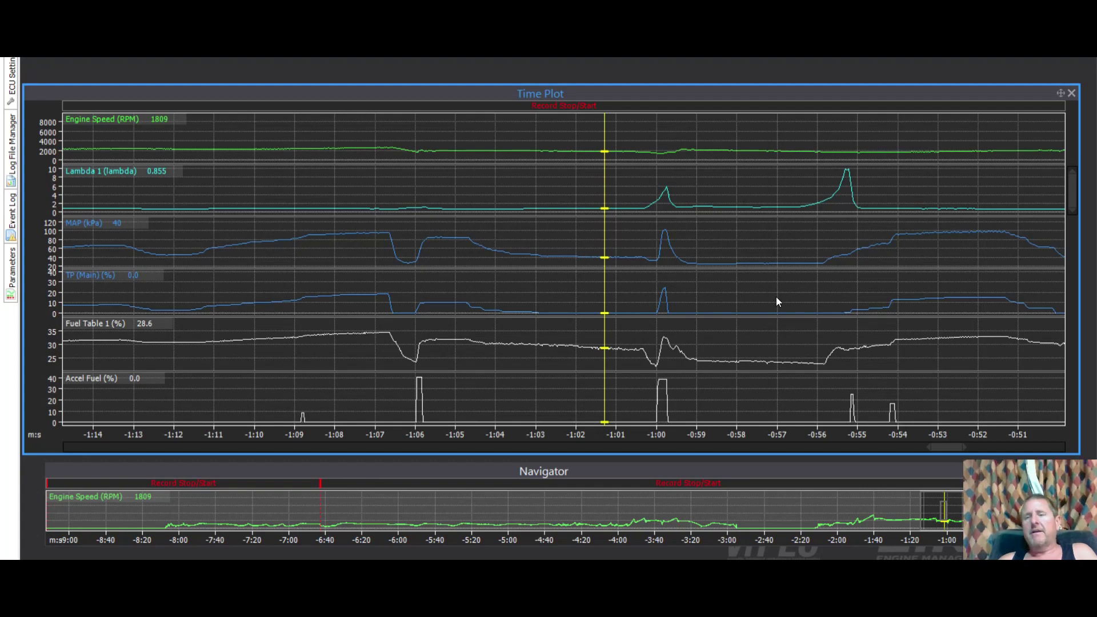
Step through the boost rise near -0:54, ending near -0:52 at lambda 0.801, 98 kPa
left_click(899, 226)
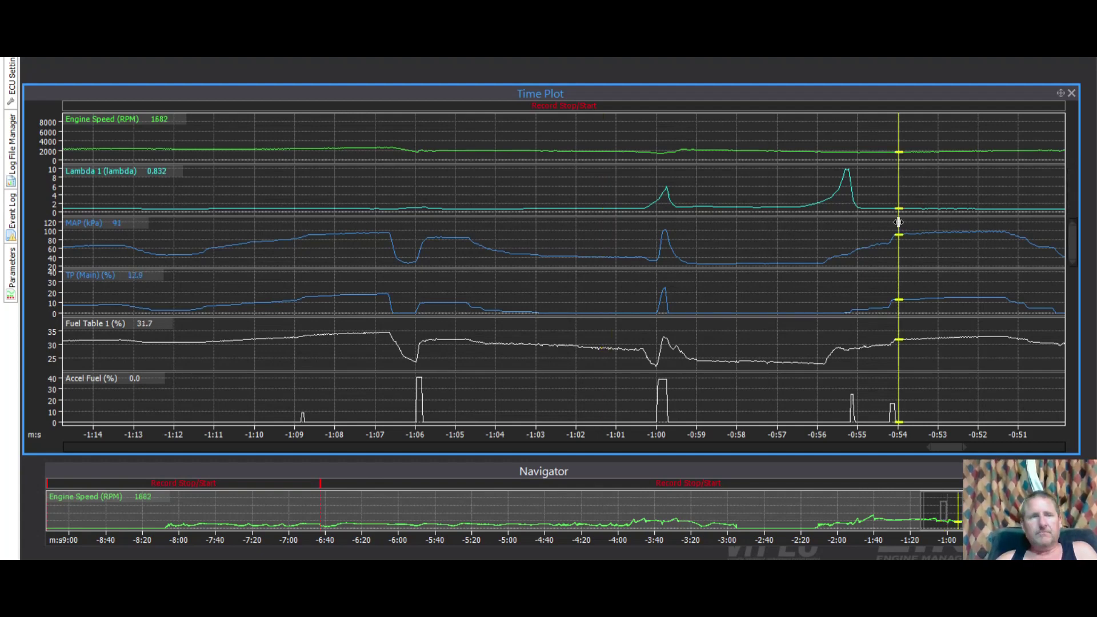
left_click(878, 224)
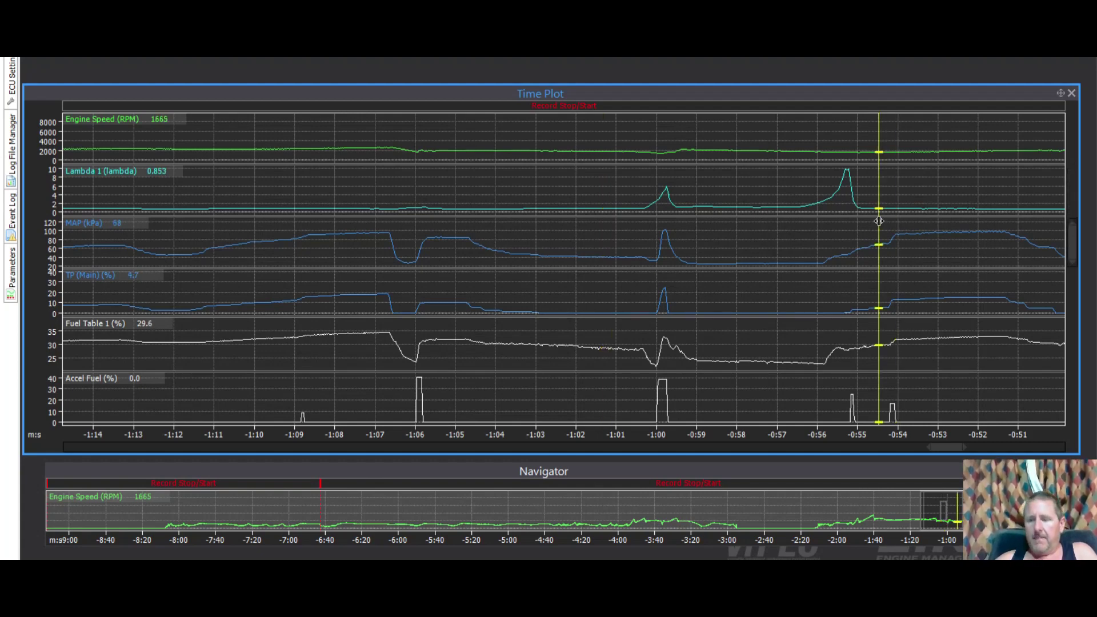
key("Right")
key("Right")
key("Right")
key("Right")
key("Right")
key("Right")
key("Right")
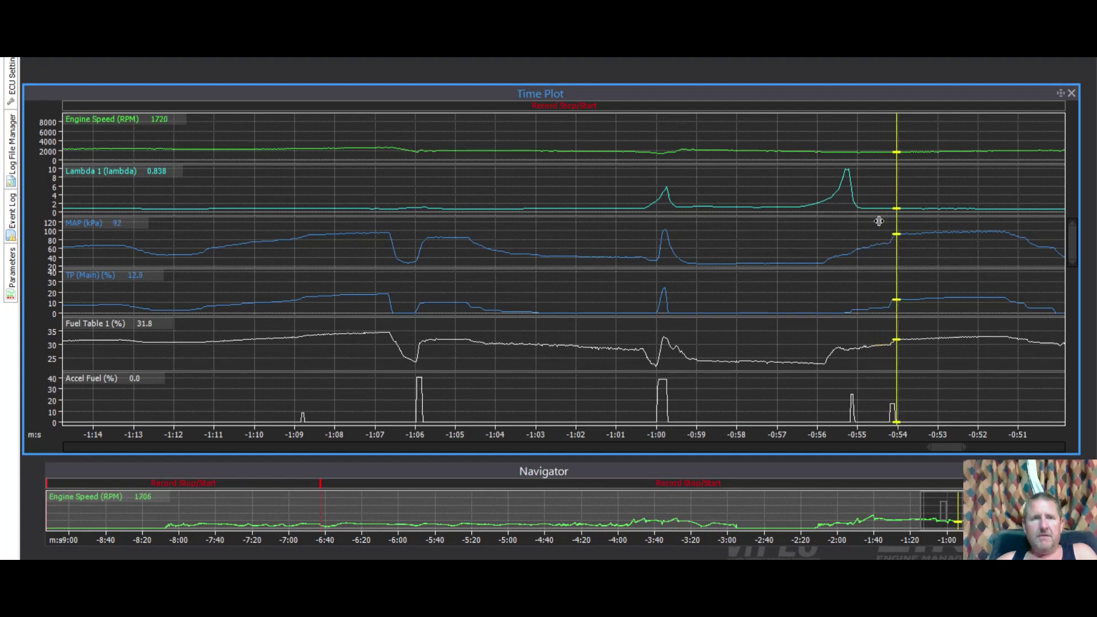
key("Right")
key("Right")
key("Right")
key("Right")
key("Right")
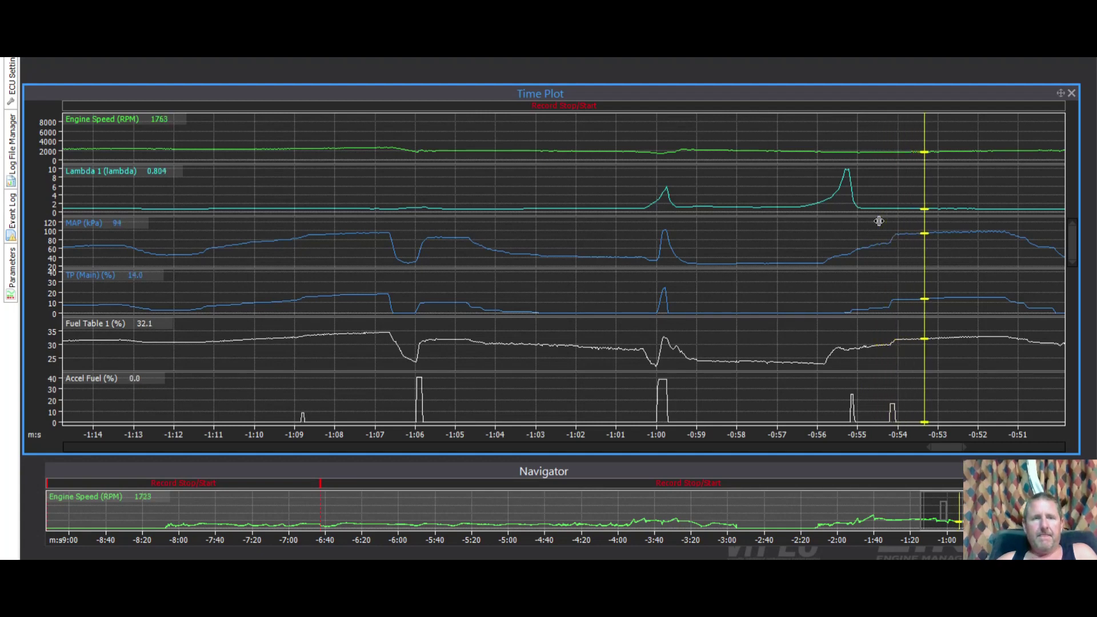
key("Right")
key("Right")
key("Right")
key("Right")
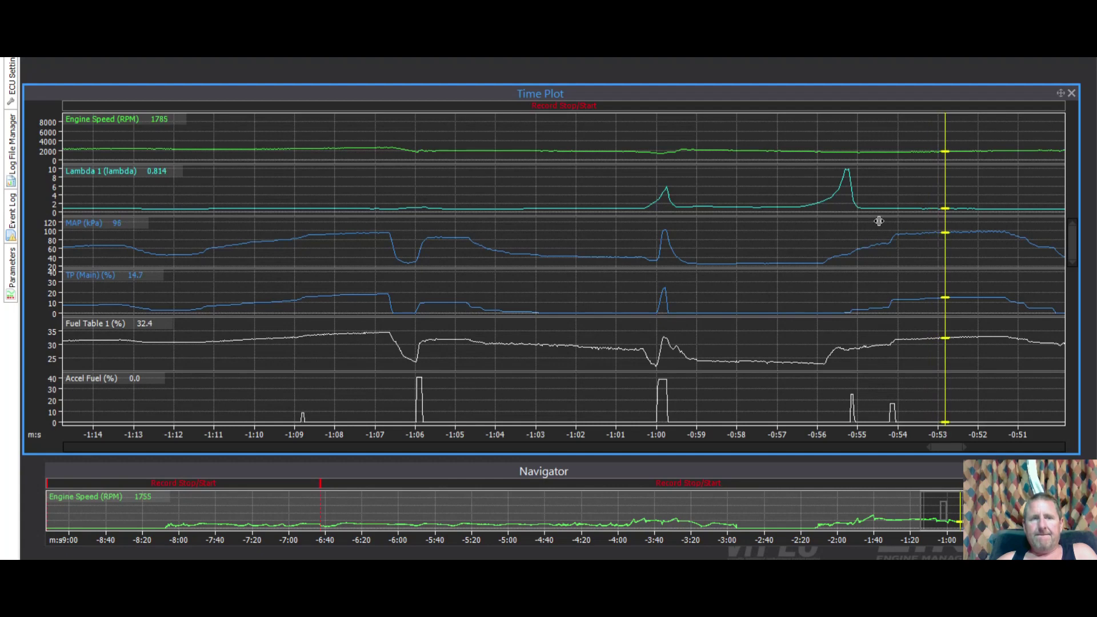
key("Right")
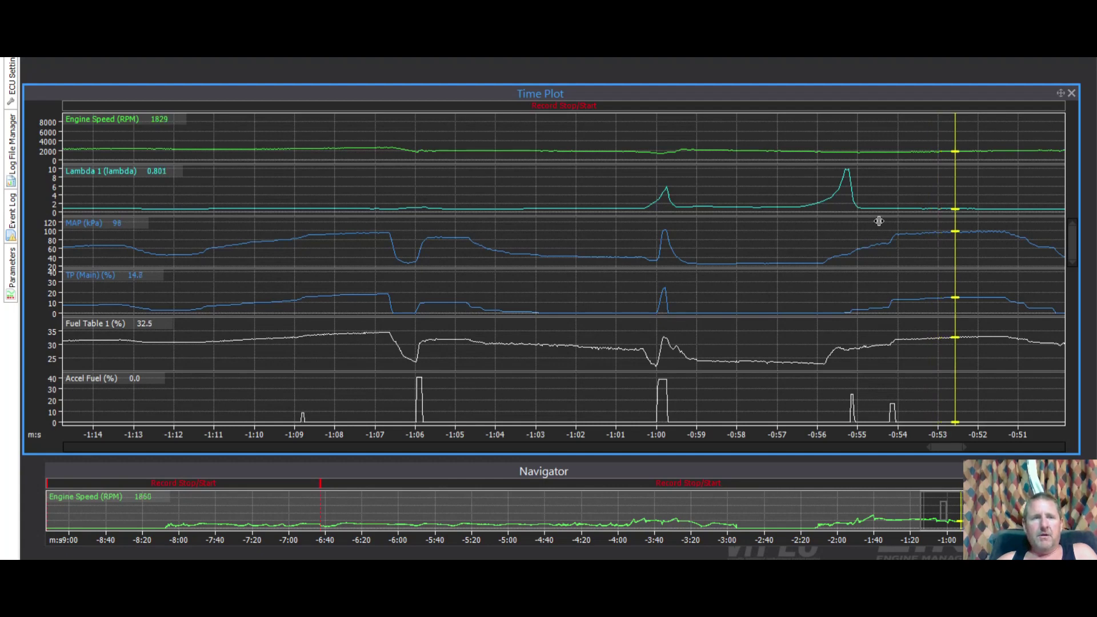
key("Right")
key("Right")
key("Right")
key("Right")
key("Right")
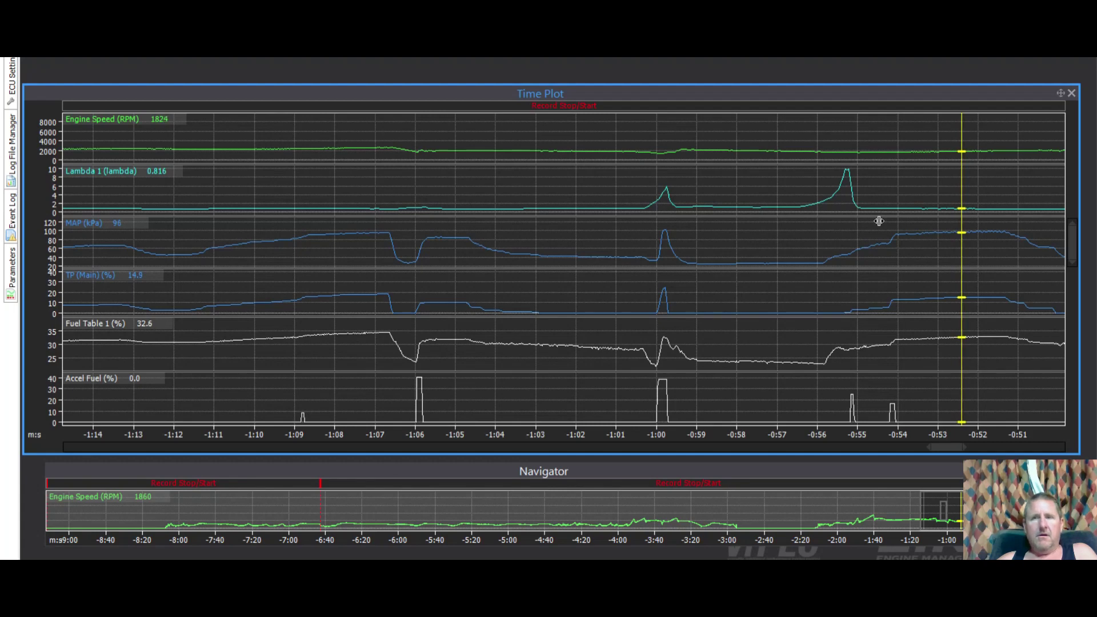
key("Right")
key("Right")
key("Right")
key("Right")
key("Right")
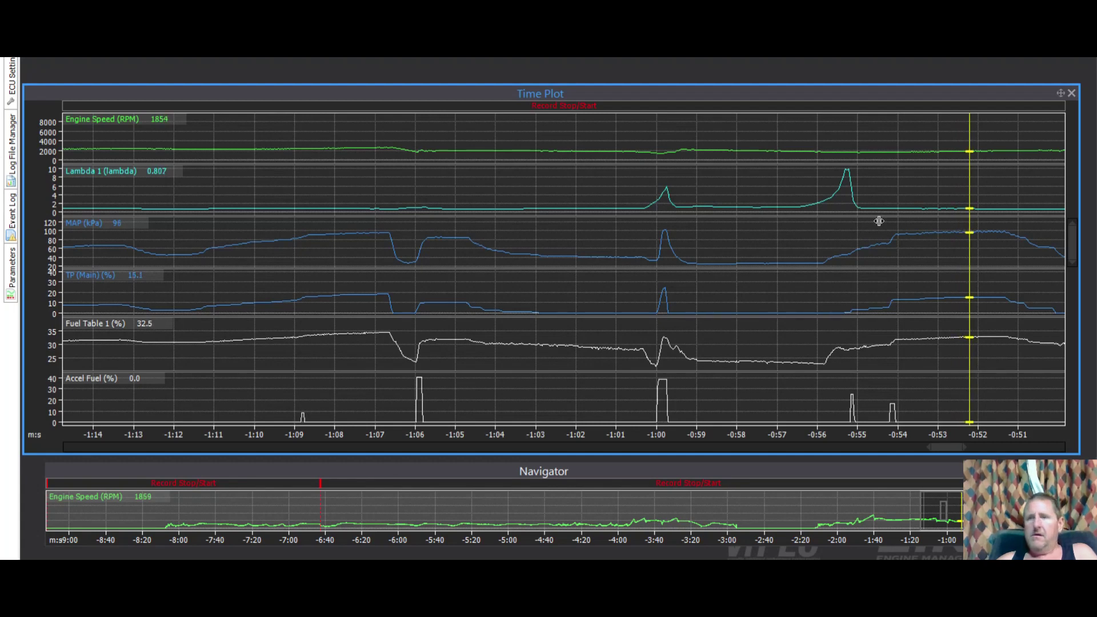
key("Right")
key("Right")
key("Right")
key("Right")
key("Right")
key("Right")
key("Right")
key("Right")
key("Right")
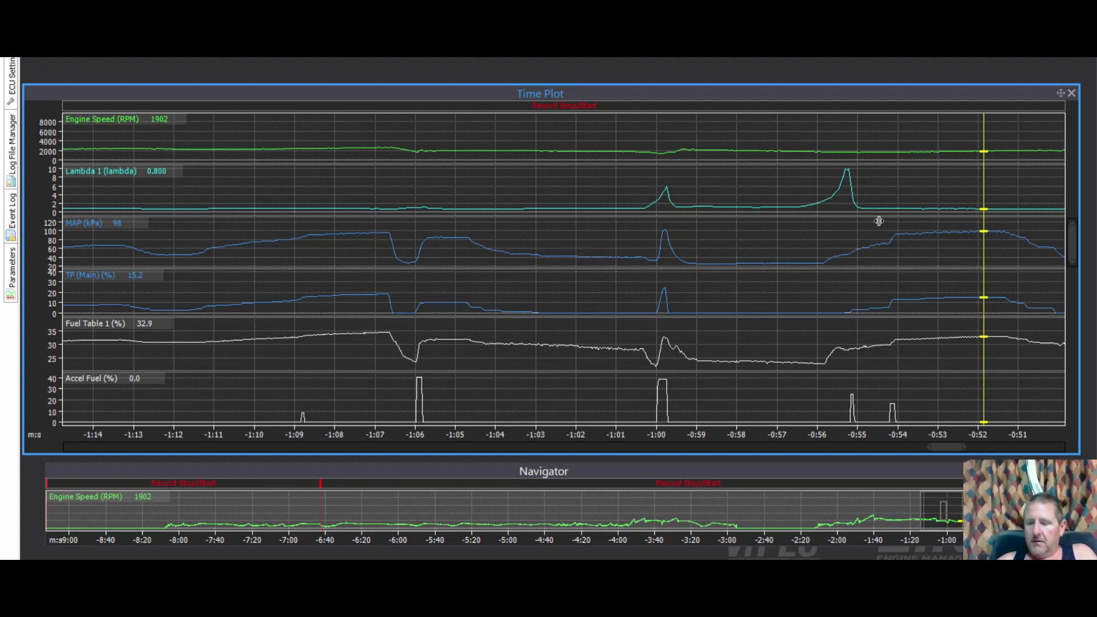
key("Left")
key("Left")
key("Left")
key("Left")
key("Left")
key("Left")
key("Left")
key("Left")
key("Left")
key("Left")
key("Left")
key("Left")
key("Left")
key("Left")
key("Left")
key("Left")
key("Left")
key("Left")
key("Left")
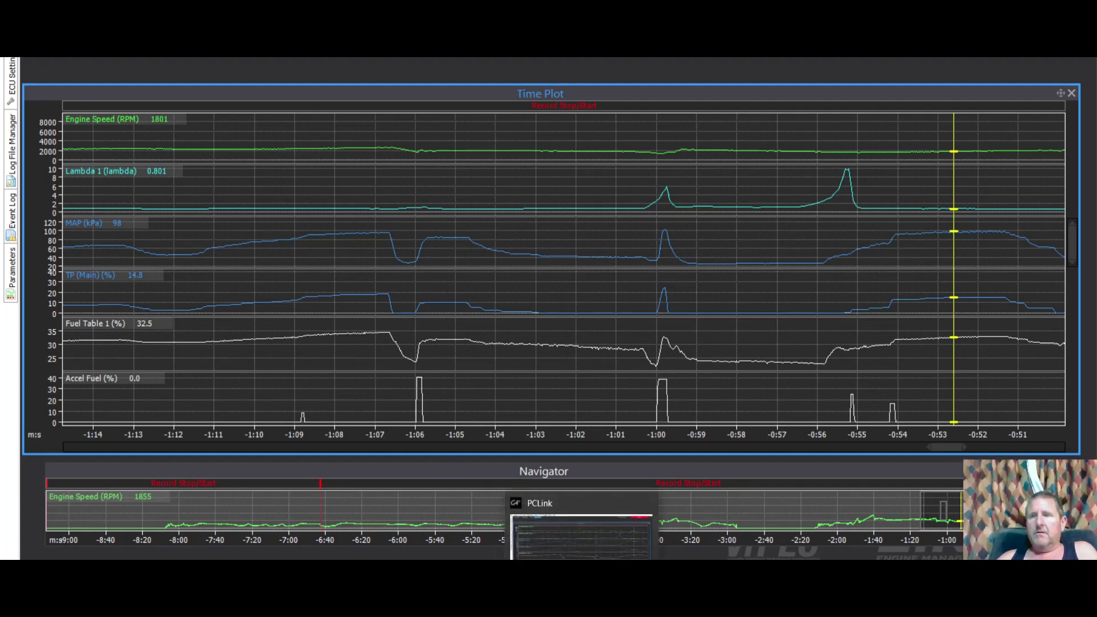
Launch a second PCLink G4+ and open the Mitsubishi EVO 1-3 Xtreme Plugin map
key("super+d")
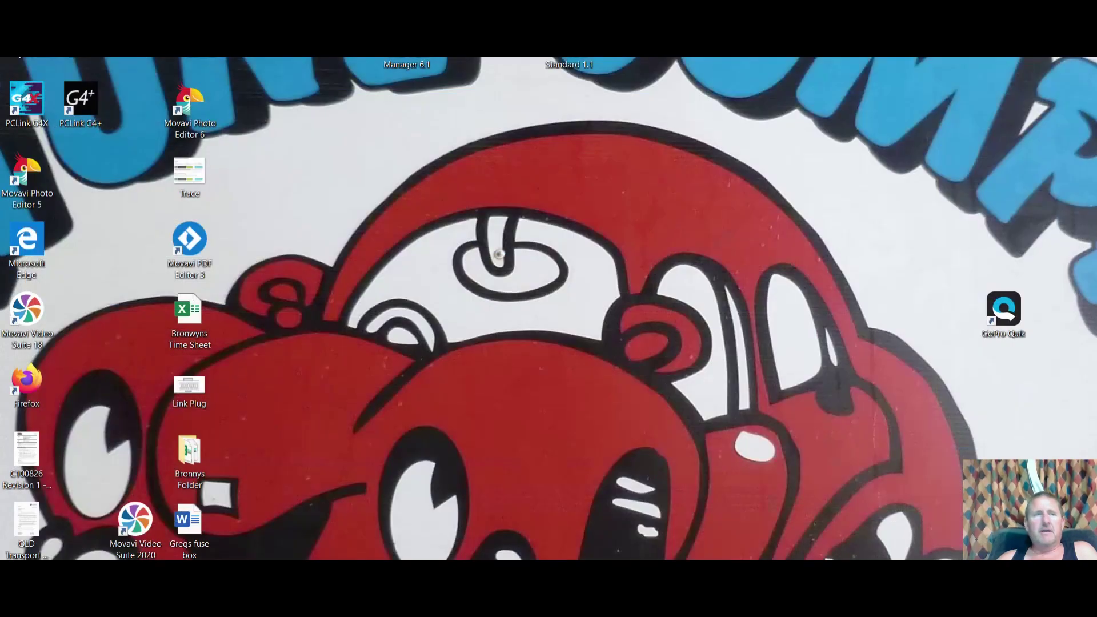
double_click(75, 92)
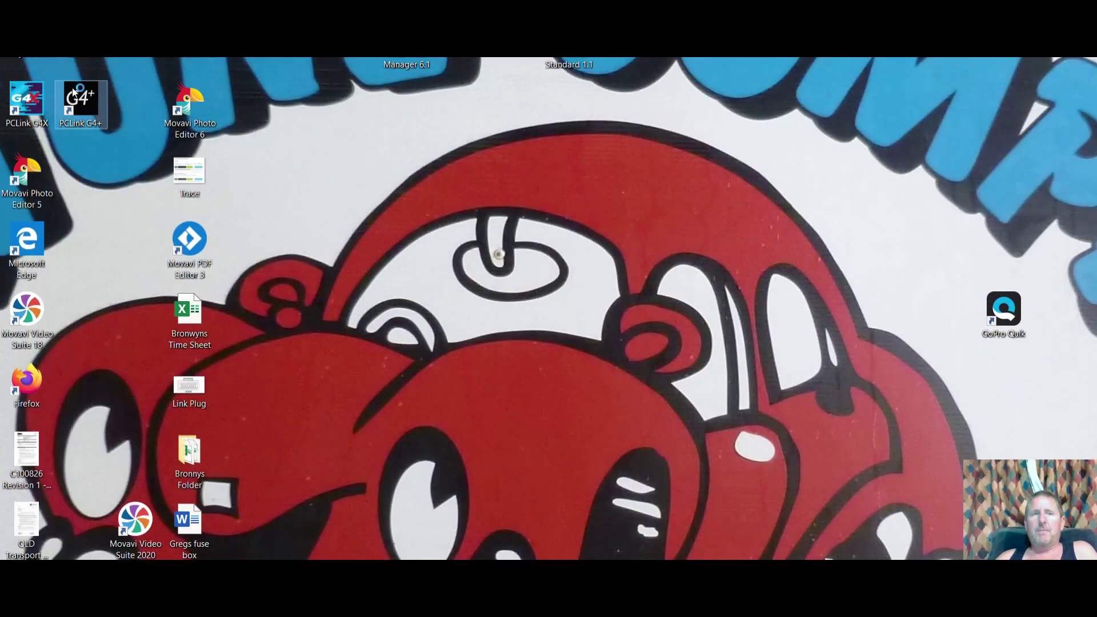
left_click(30, 60)
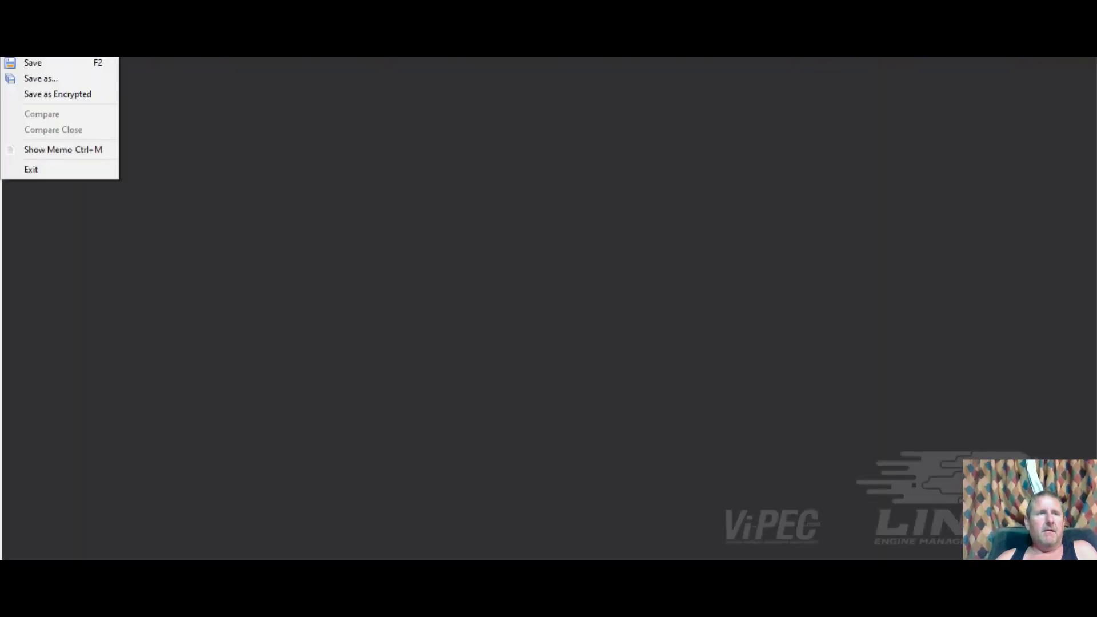
left_click(29, 54)
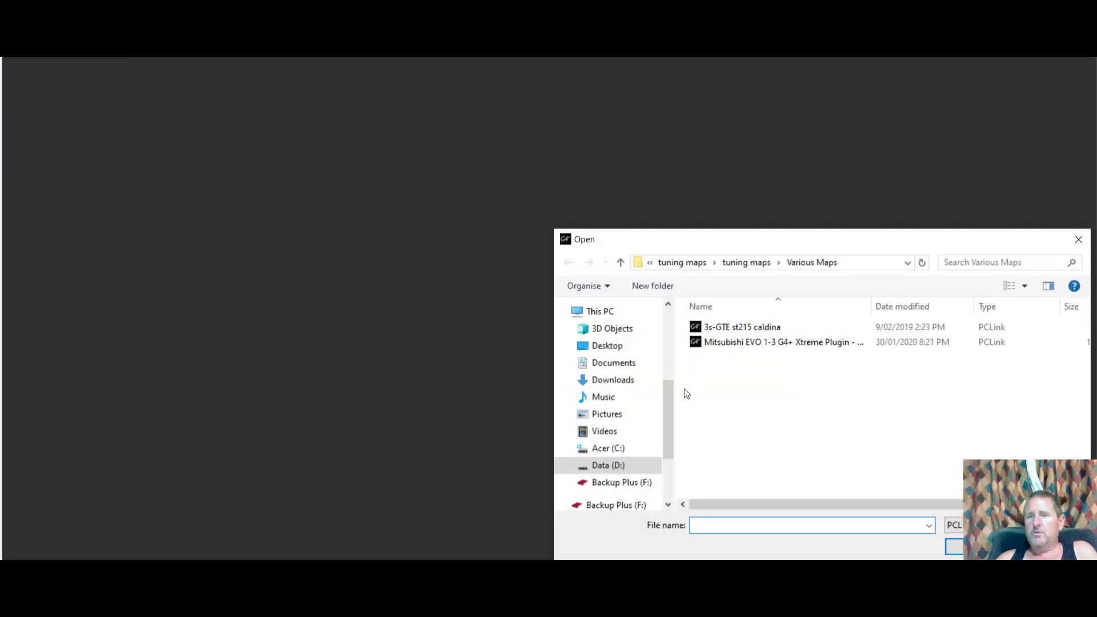
left_click(745, 341)
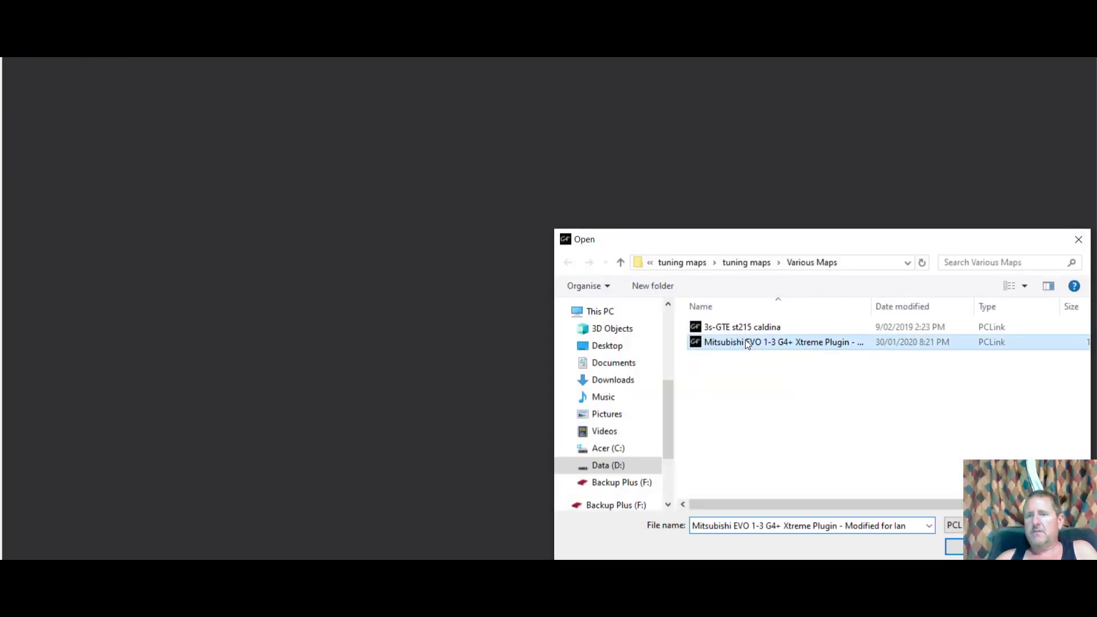
left_click(949, 547)
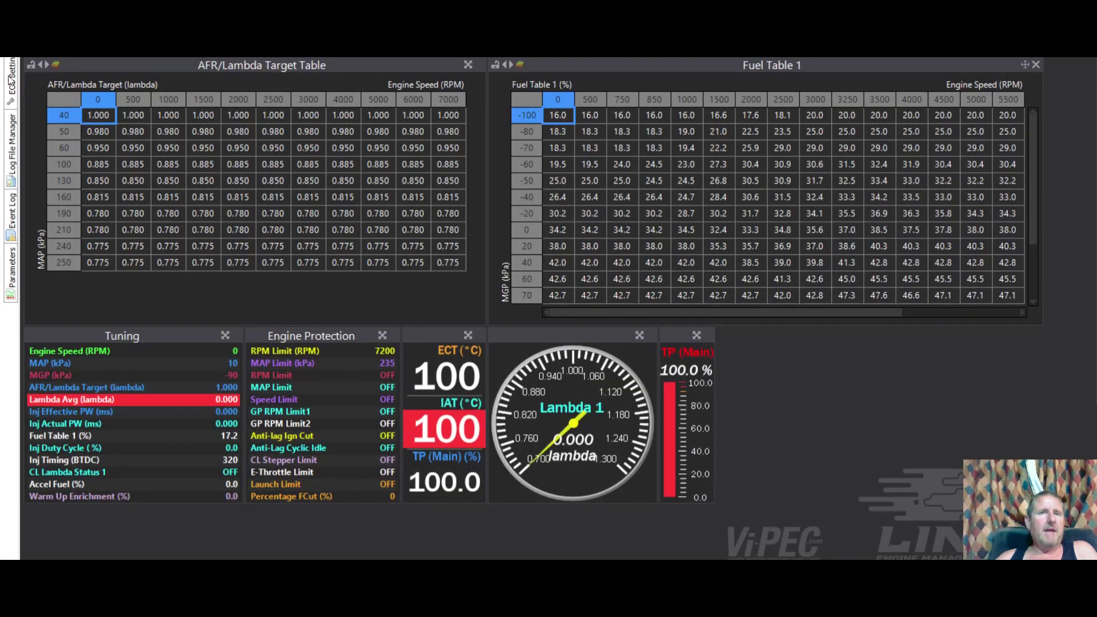
left_click(14, 72)
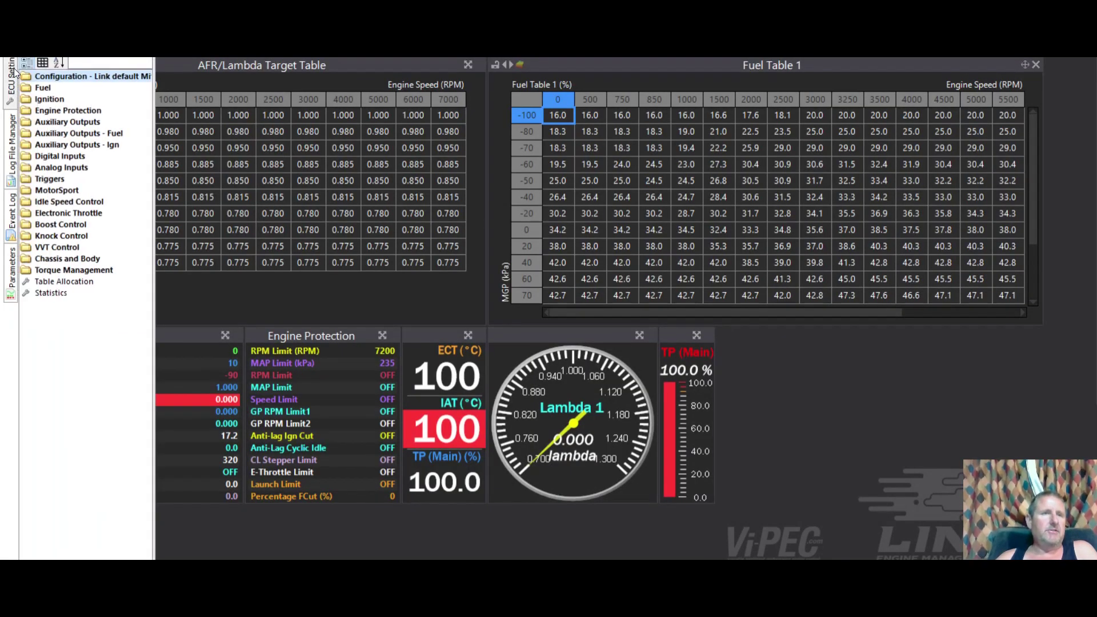
double_click(38, 88)
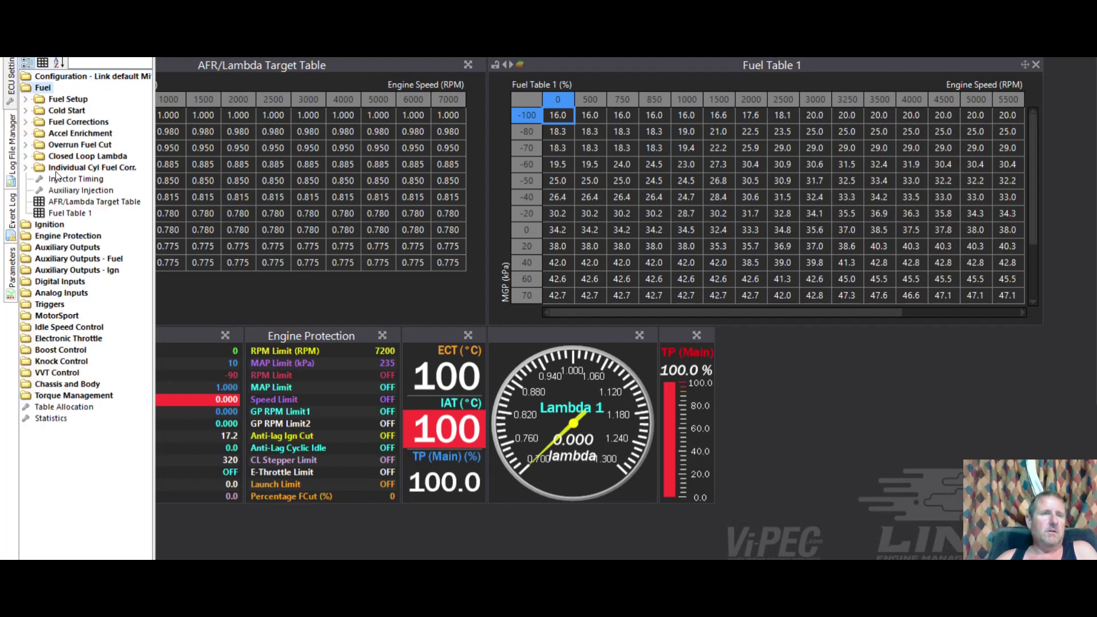
left_click(571, 208)
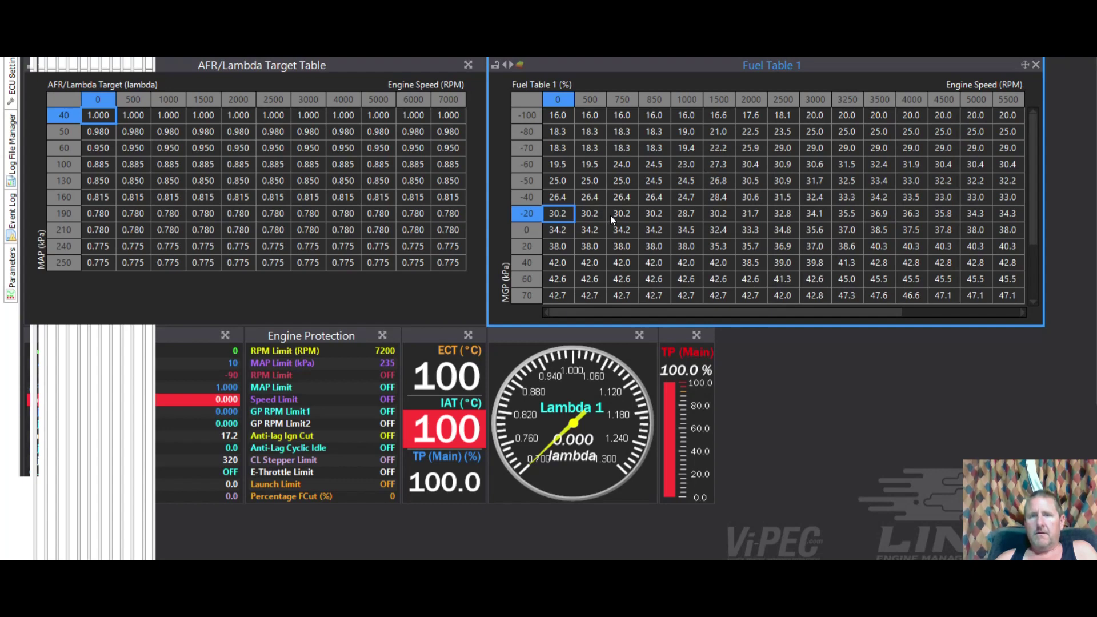
left_click(686, 211)
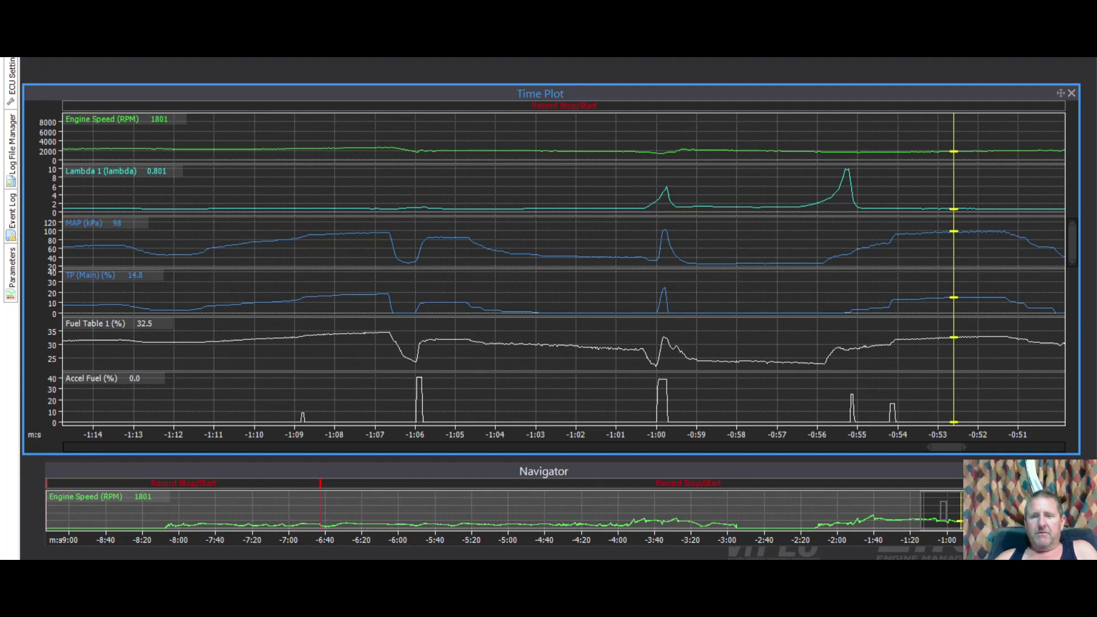
Switch to the map tables window, then return to the customer's datalog Time Plot
left_click(635, 547)
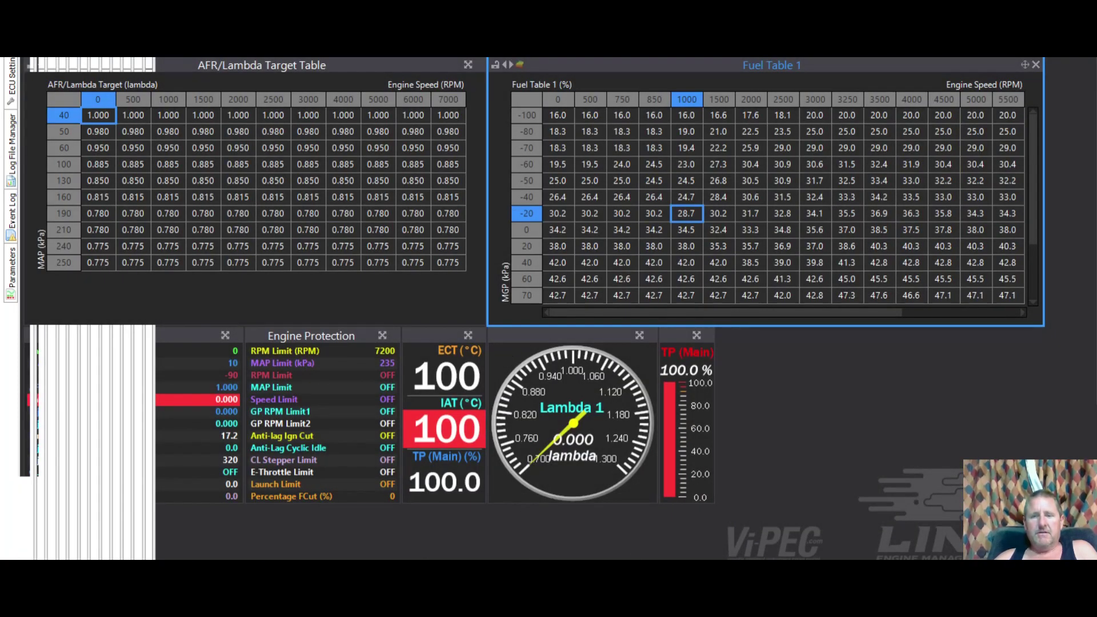
left_click(506, 534)
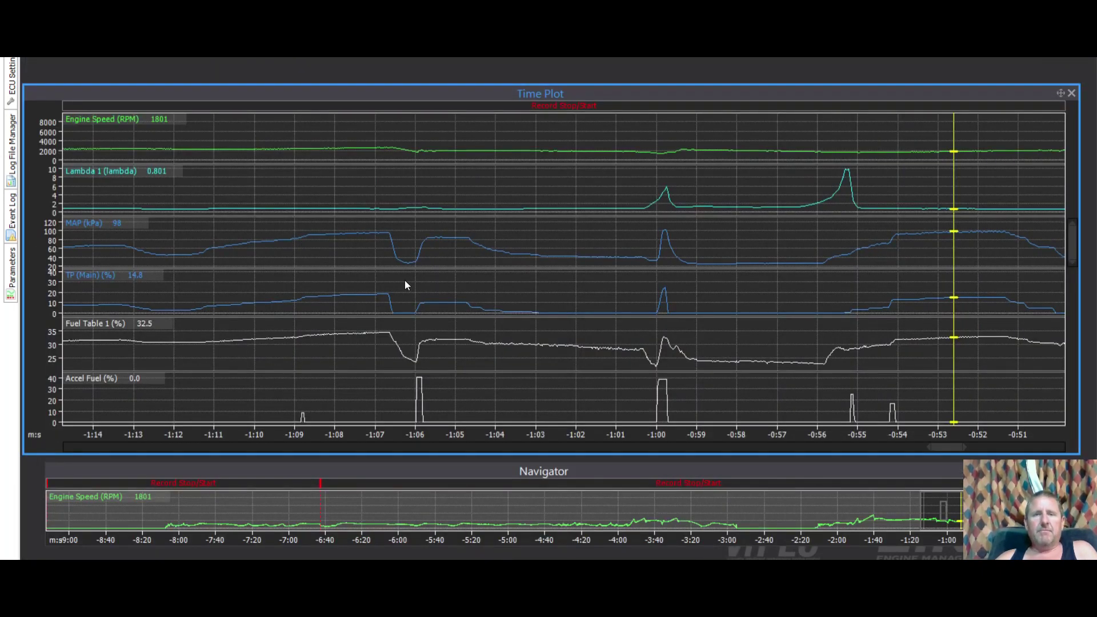
In Time Plot properties, add a new group containing the Analog Inputs MGP parameter
right_click(336, 269)
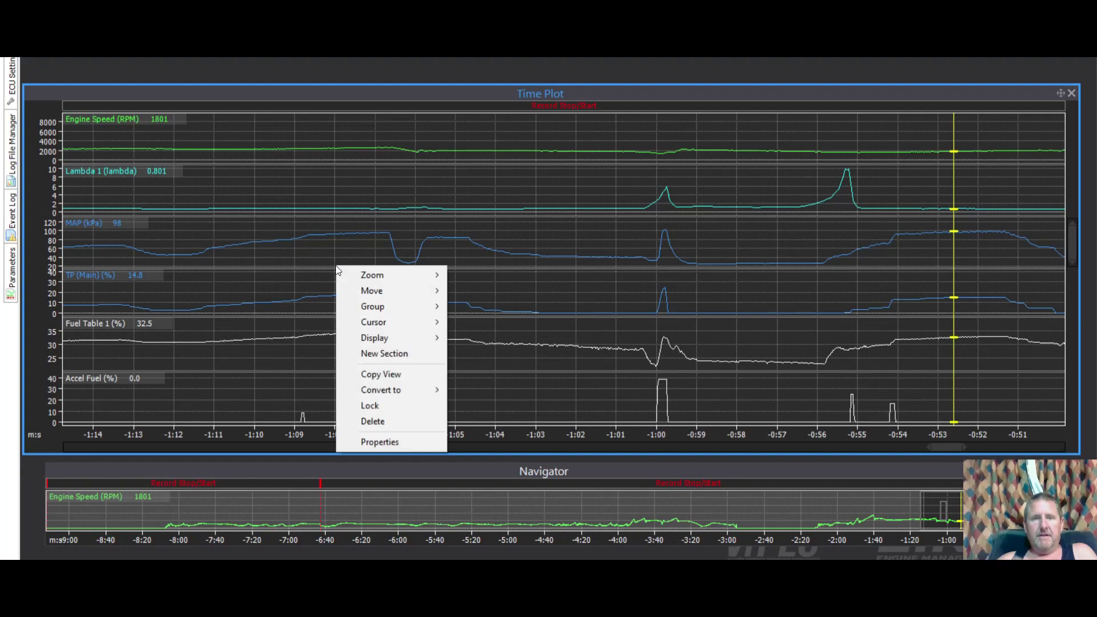
left_click(393, 447)
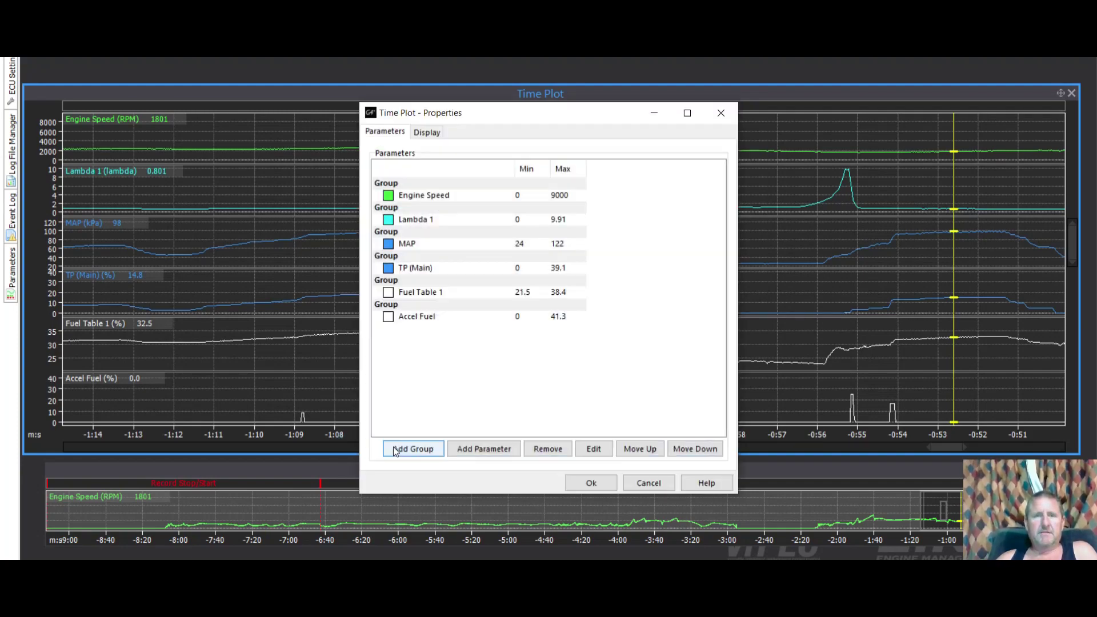
left_click(429, 450)
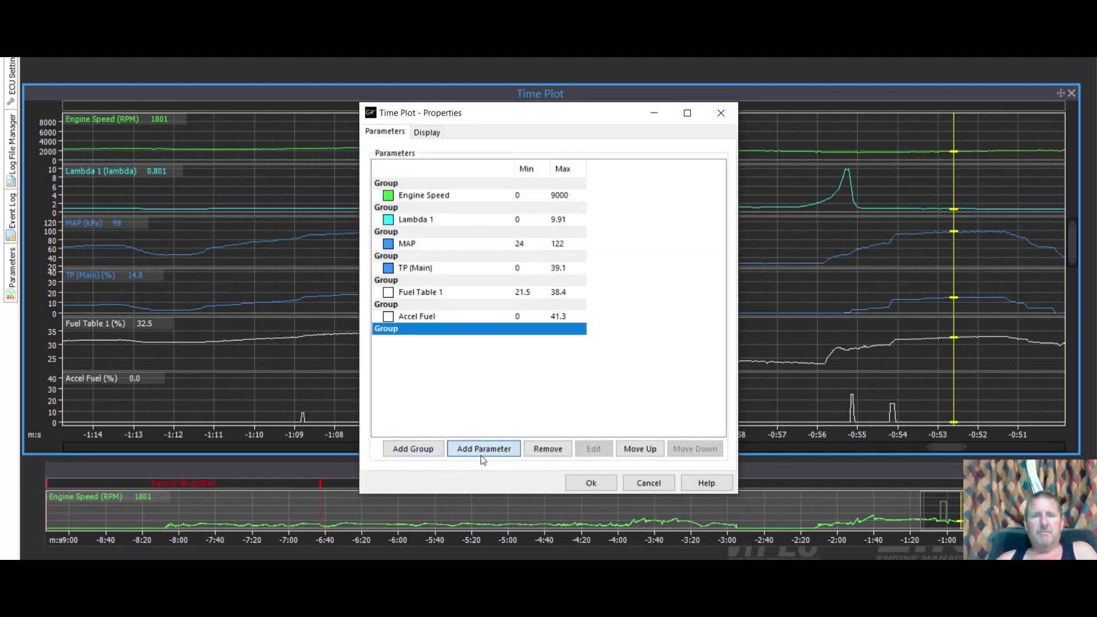
left_click(480, 450)
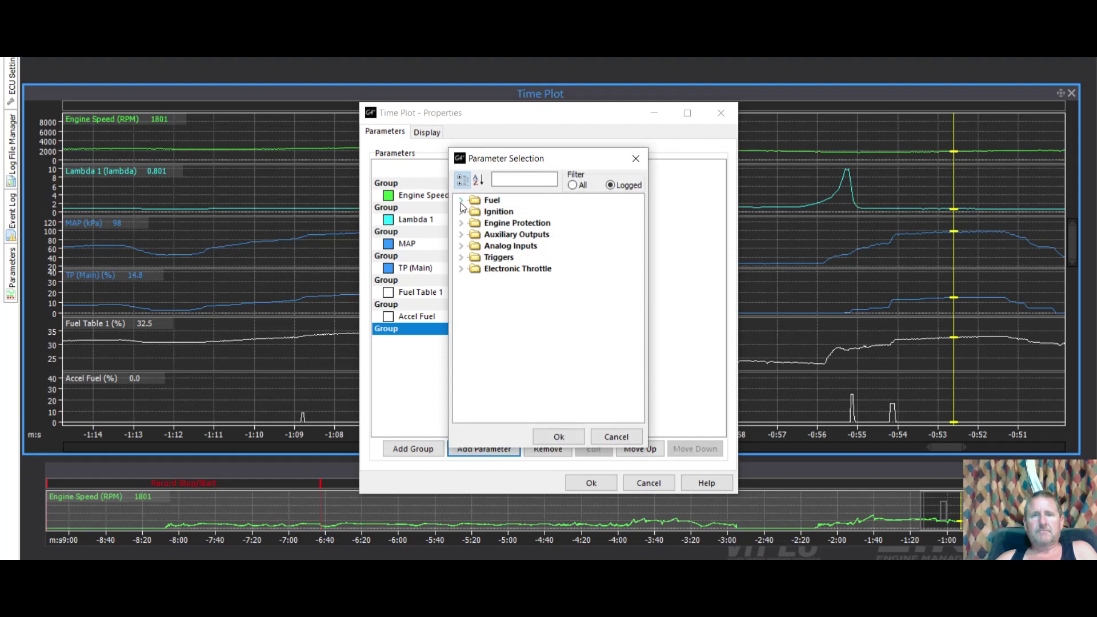
left_click(462, 235)
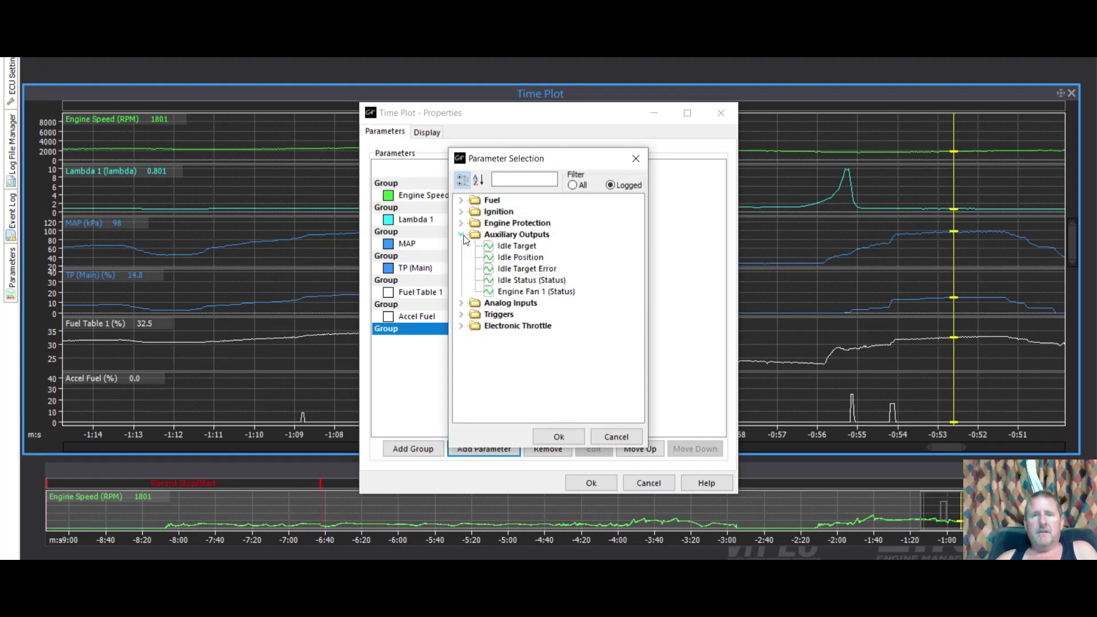
left_click(460, 303)
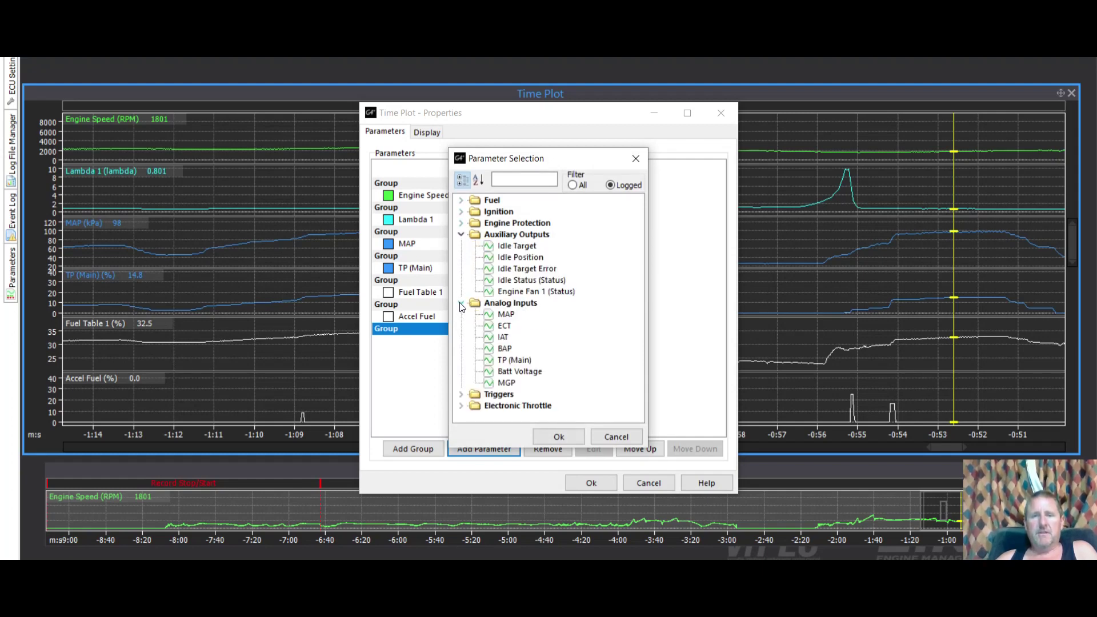
left_click(503, 385)
left_click(559, 437)
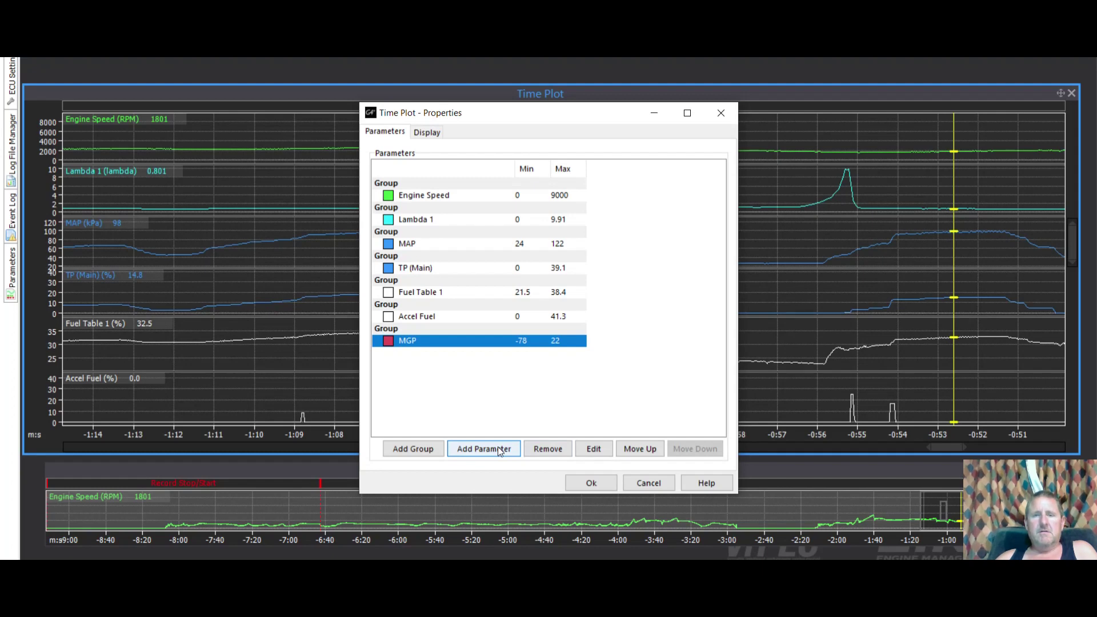
Move MGP up into the MAP group, delete the leftover empty group, and apply
left_click(637, 450)
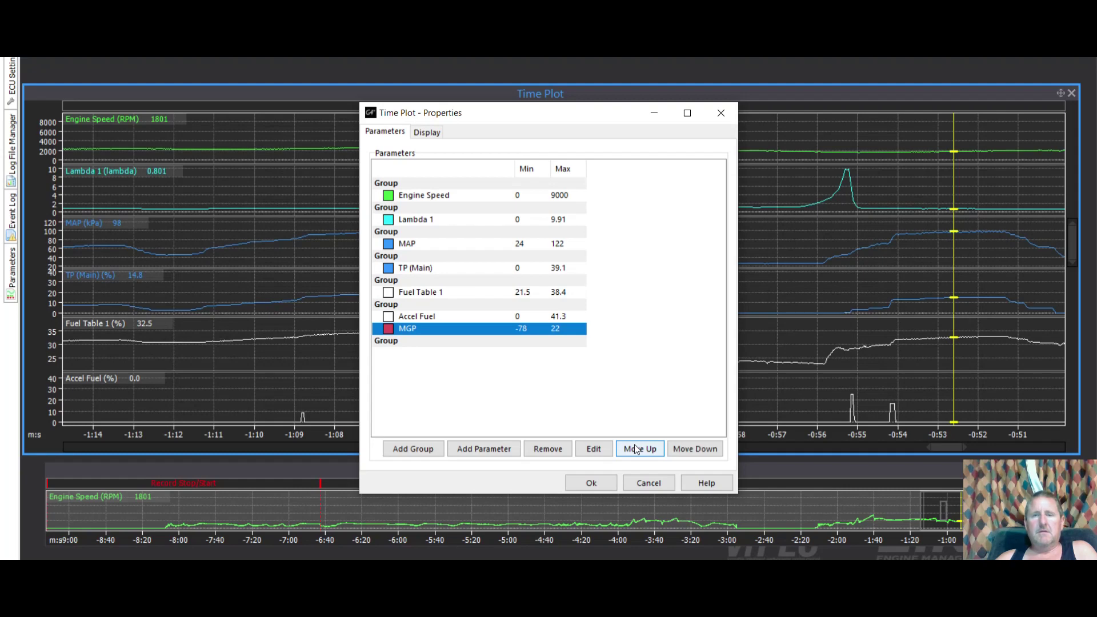
left_click(637, 450)
left_click(637, 450)
left_click(637, 450)
left_click(637, 450)
left_click(637, 450)
left_click(637, 450)
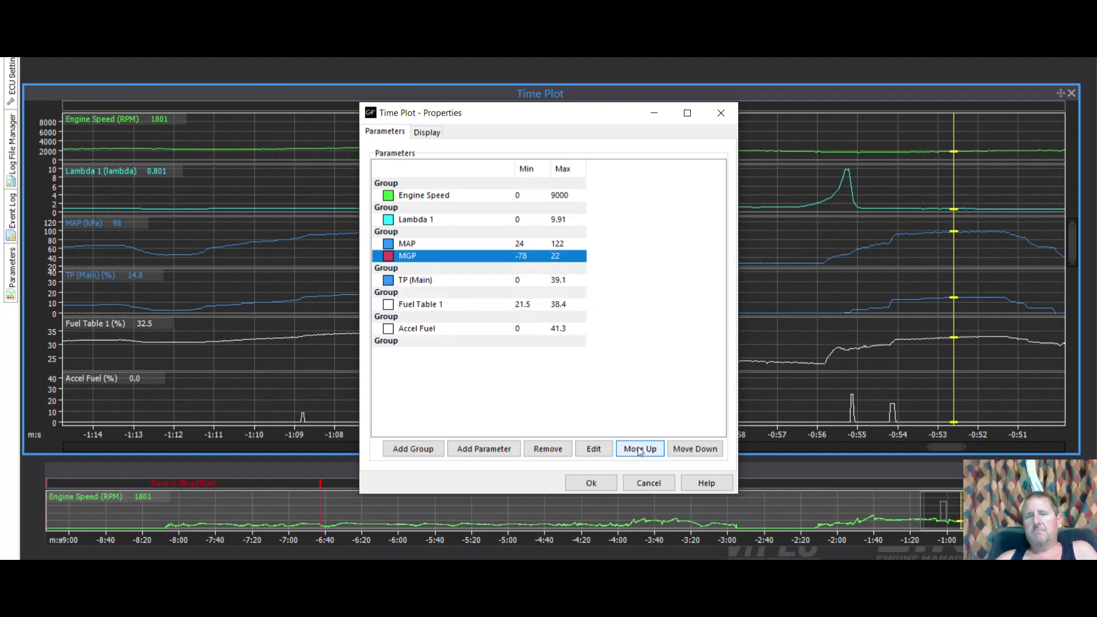
left_click(395, 342)
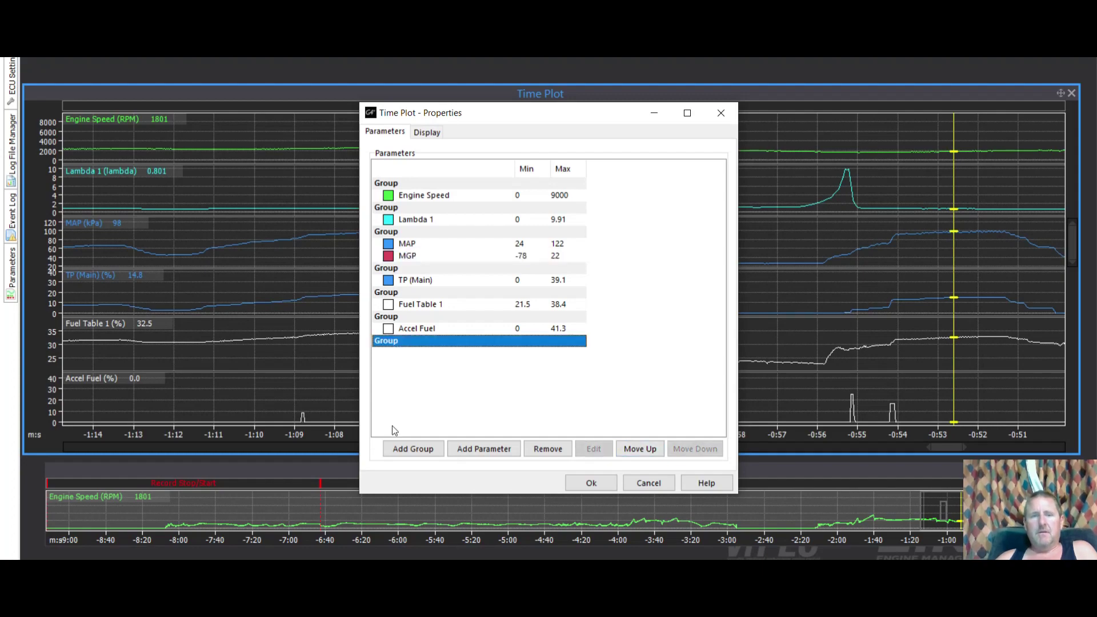
left_click(552, 457)
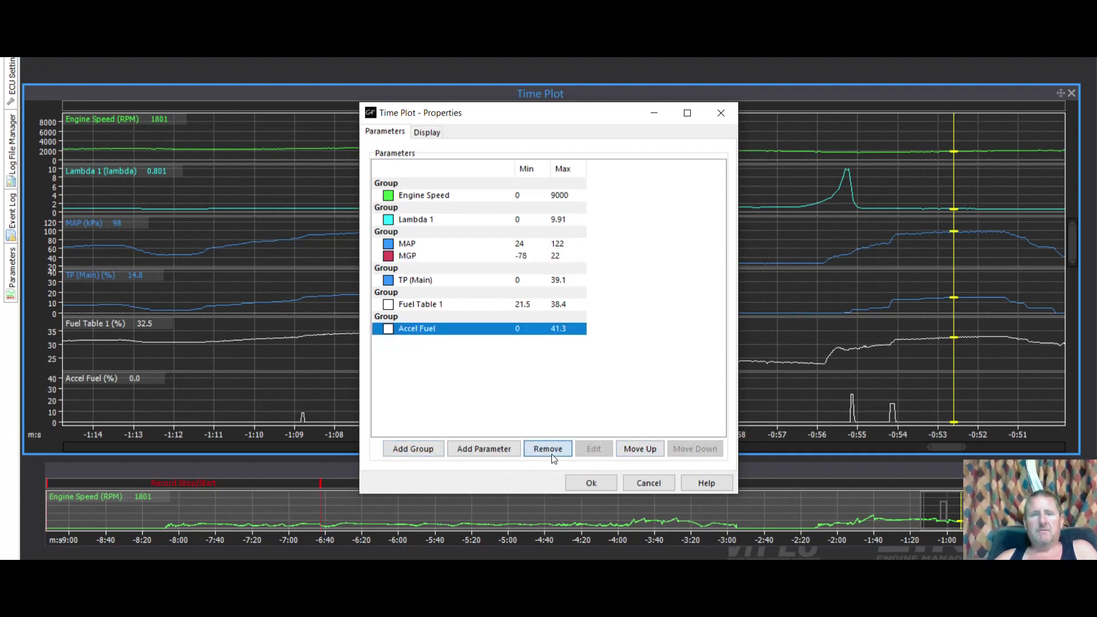
left_click(597, 485)
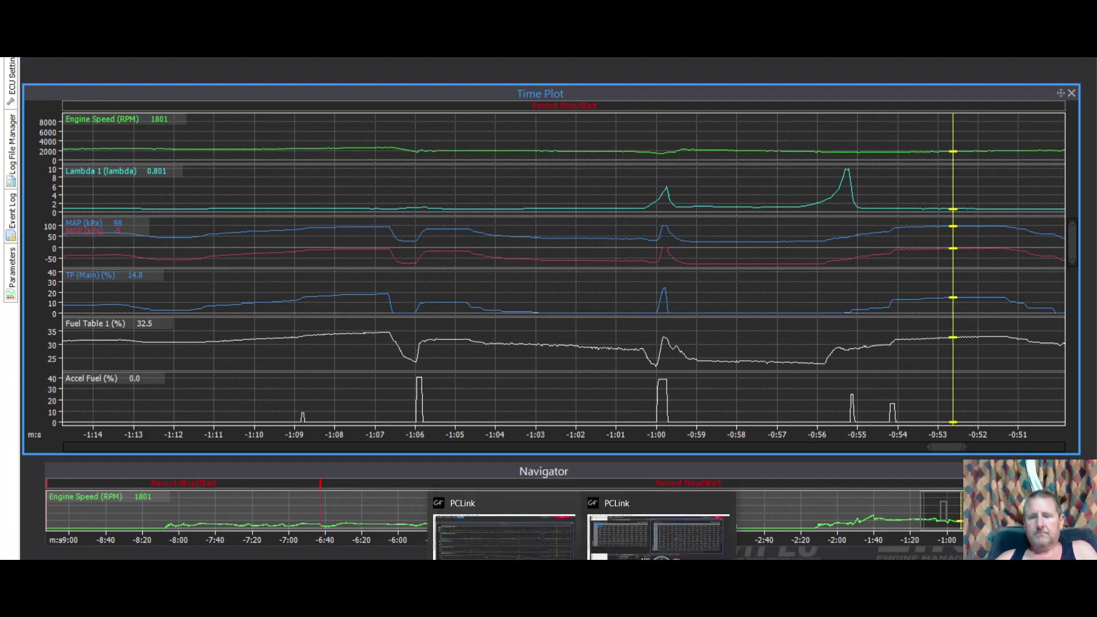
Bring up the AFR/Lambda Target Table beside Fuel Table 1 with protection readouts and gauges
left_click(642, 550)
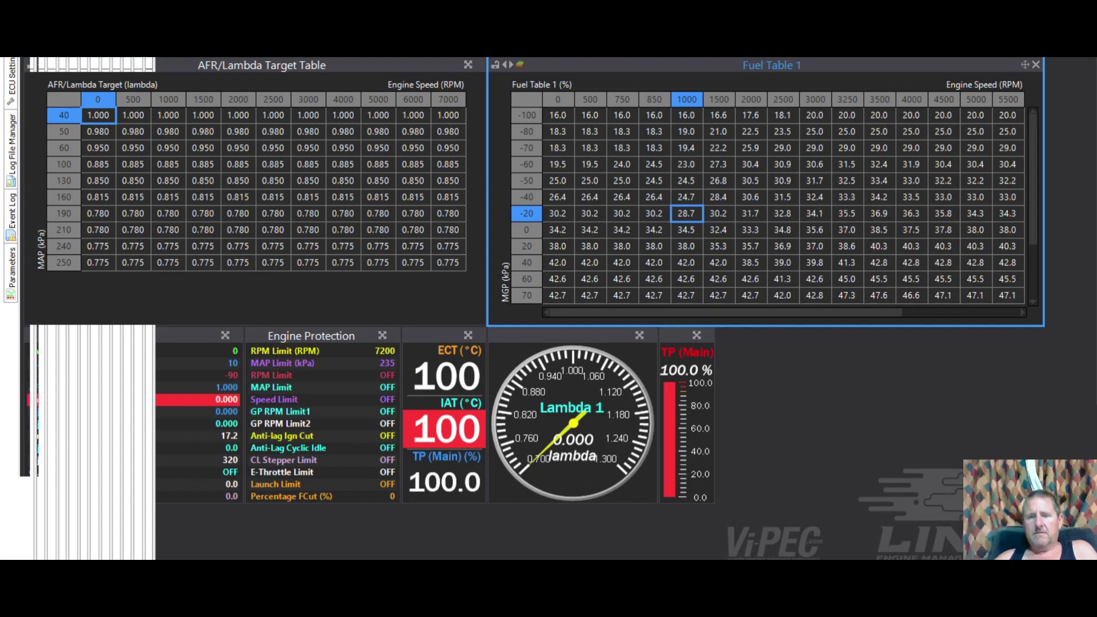
mouse_move(581, 566)
left_click(525, 550)
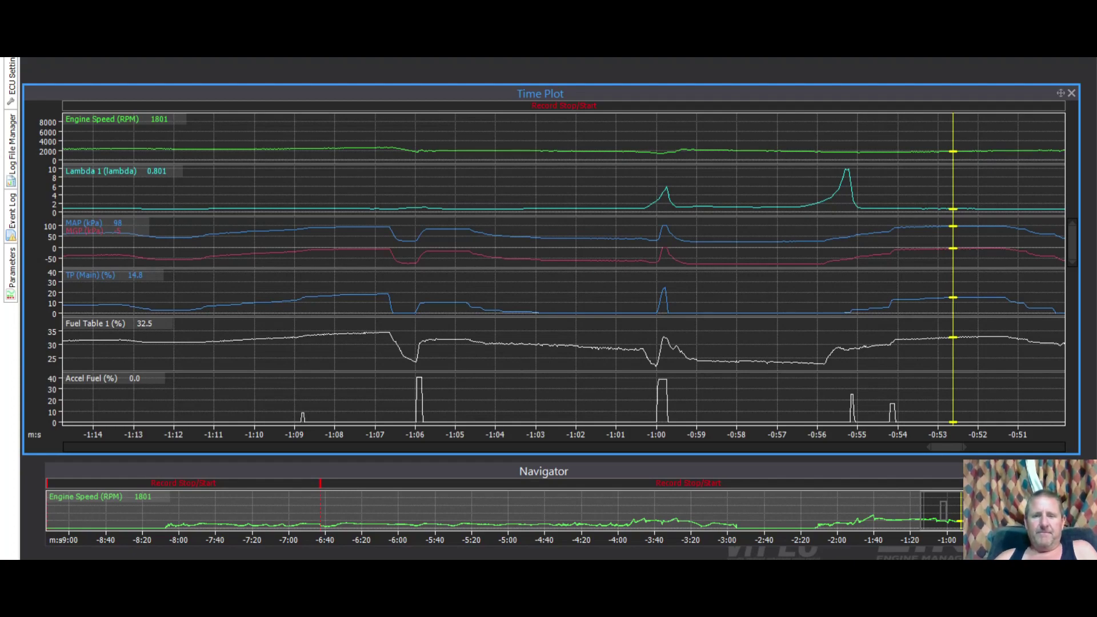
left_click(657, 531)
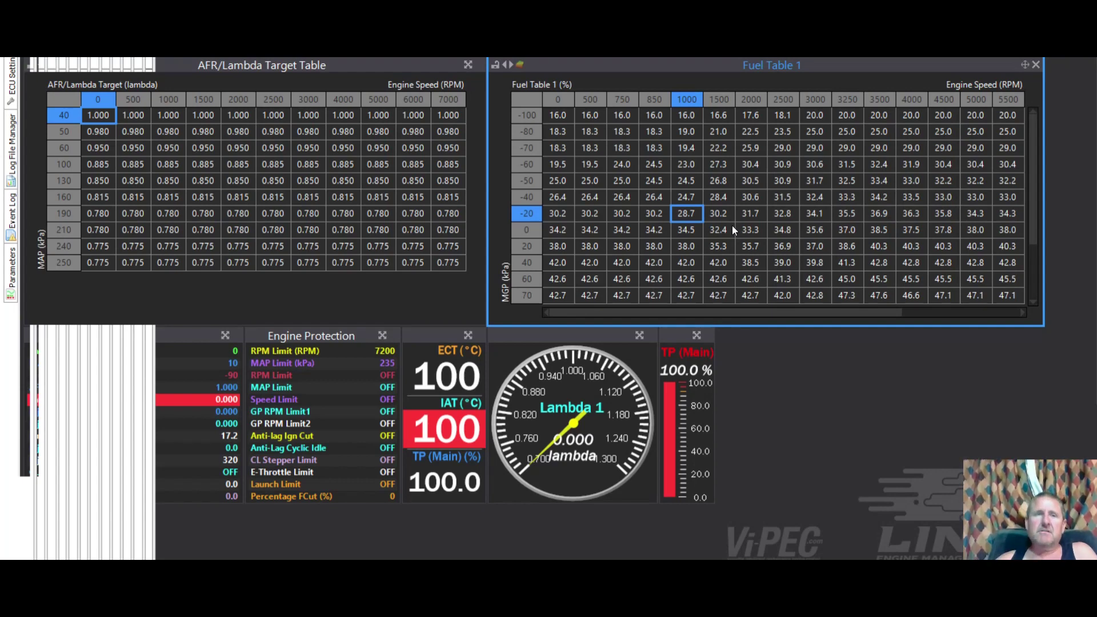
left_click(59, 59)
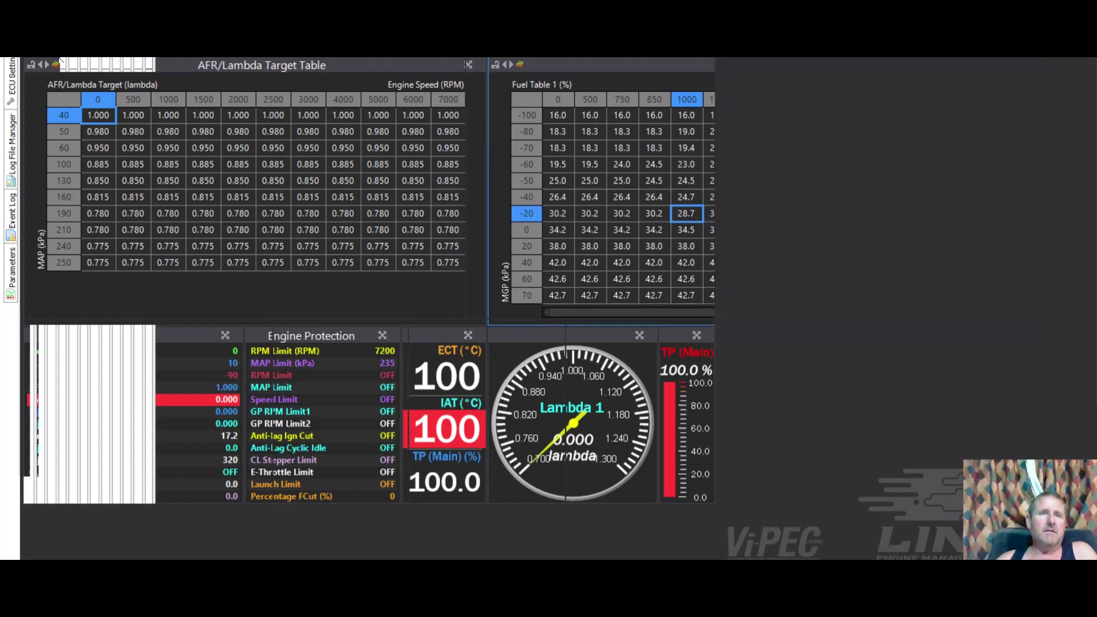
On the Fuel Main page, step Master Fuel down from 11 ms to 10, 9, then 8 ms
key("ctrl+Page_Down")
left_click(301, 128)
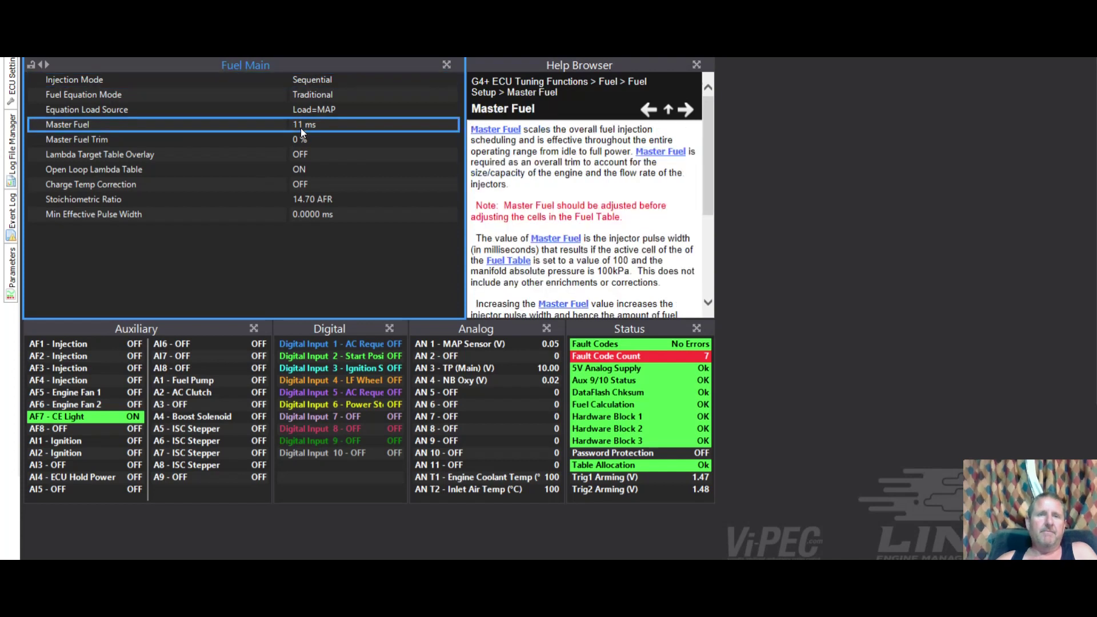
type("10")
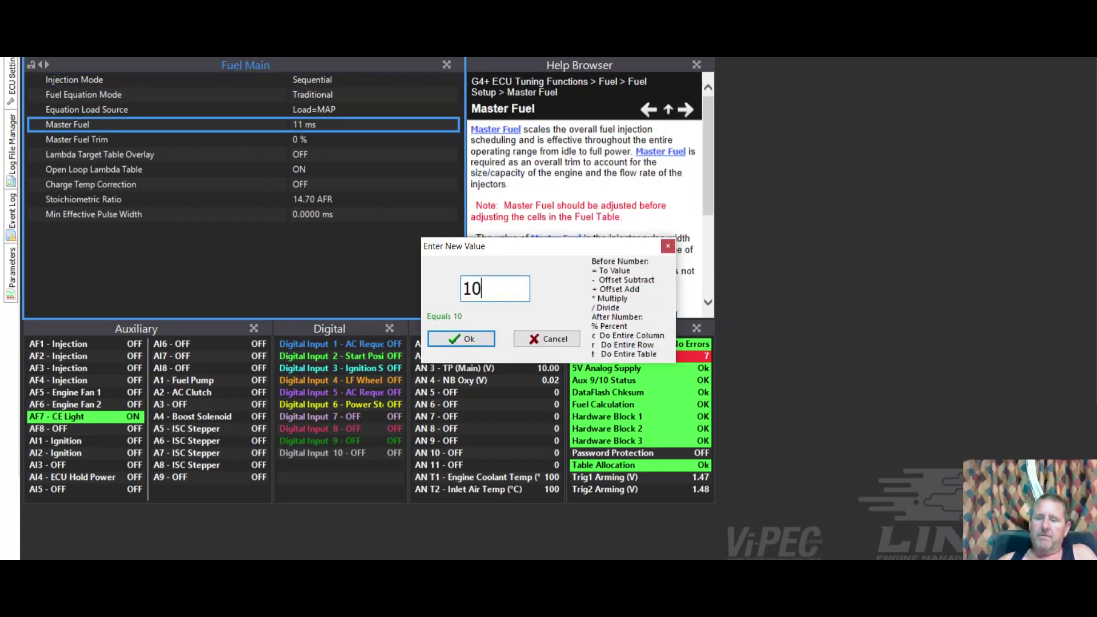
key("Return")
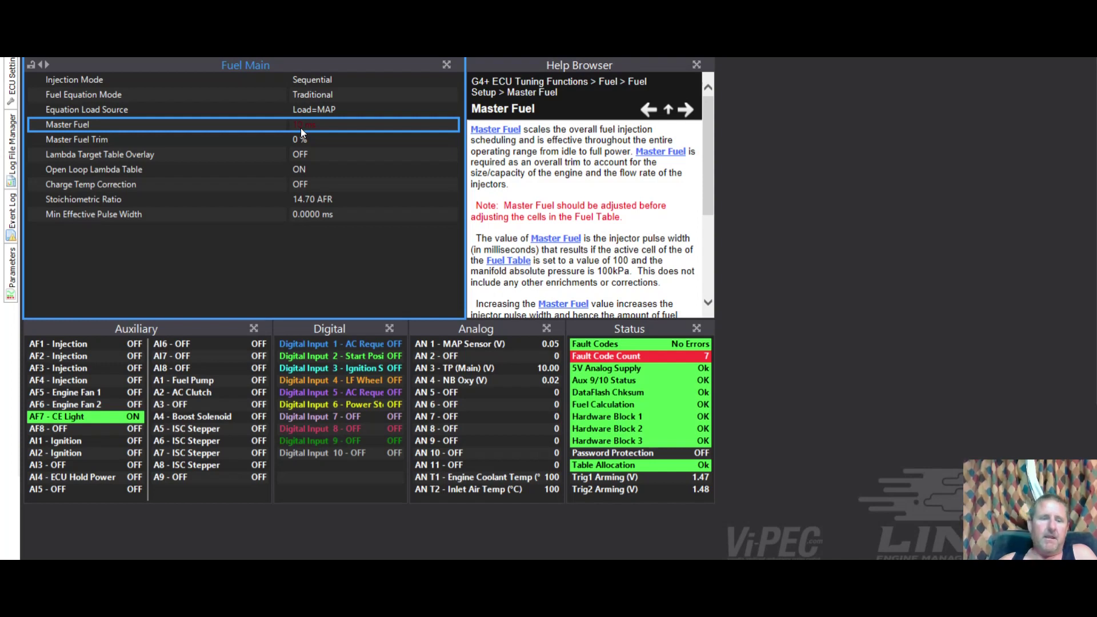
type("1")
key("BackSpace")
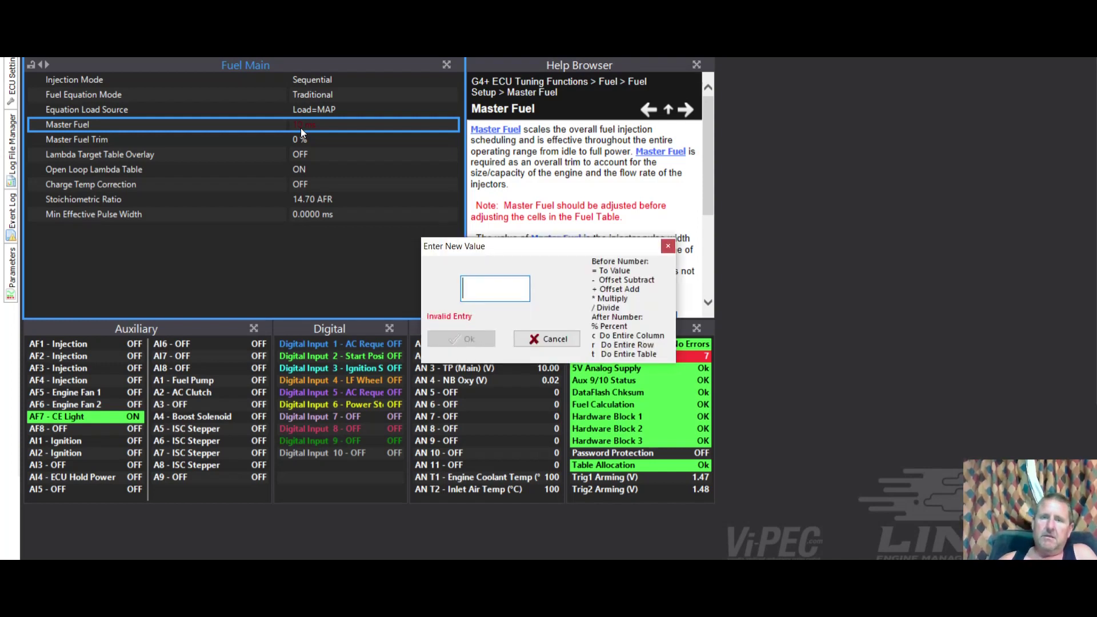
type("9")
key("Return")
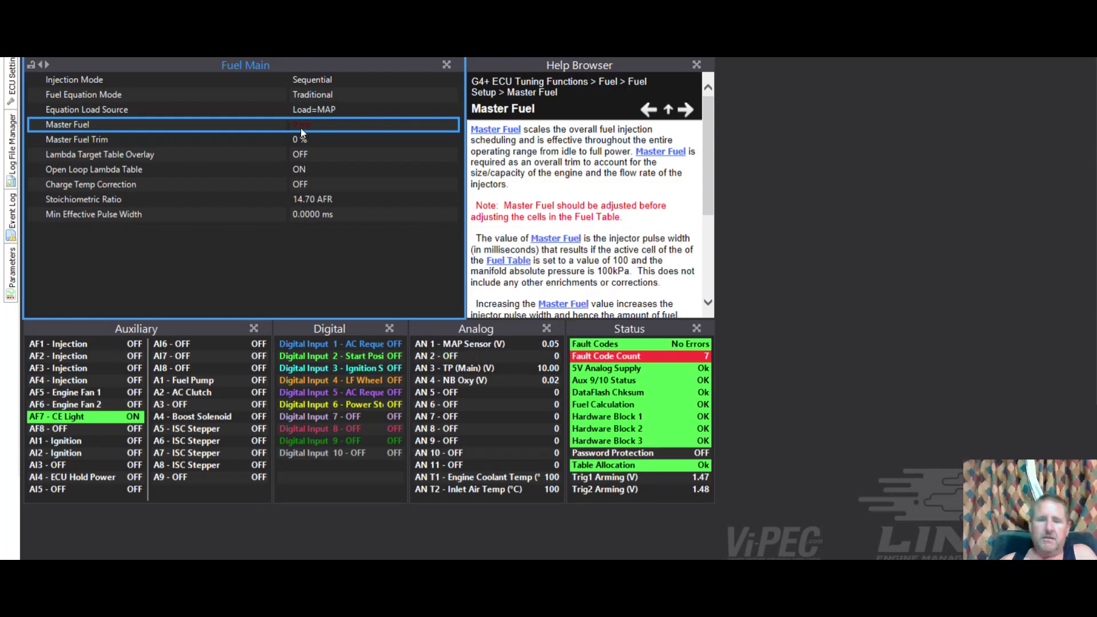
type("8")
key("Return")
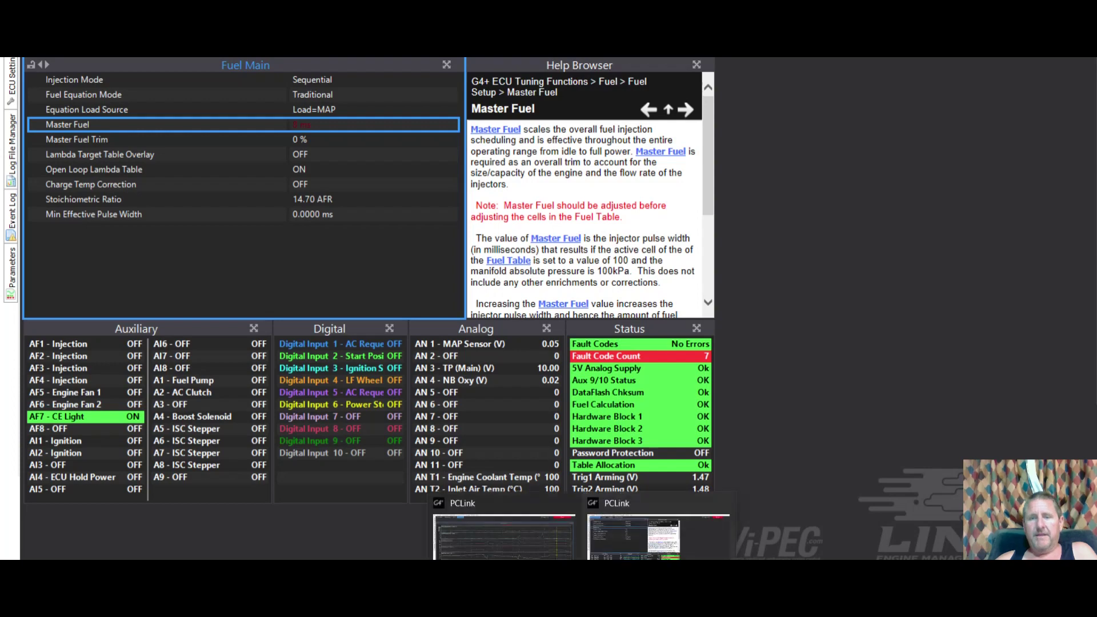
left_click(502, 535)
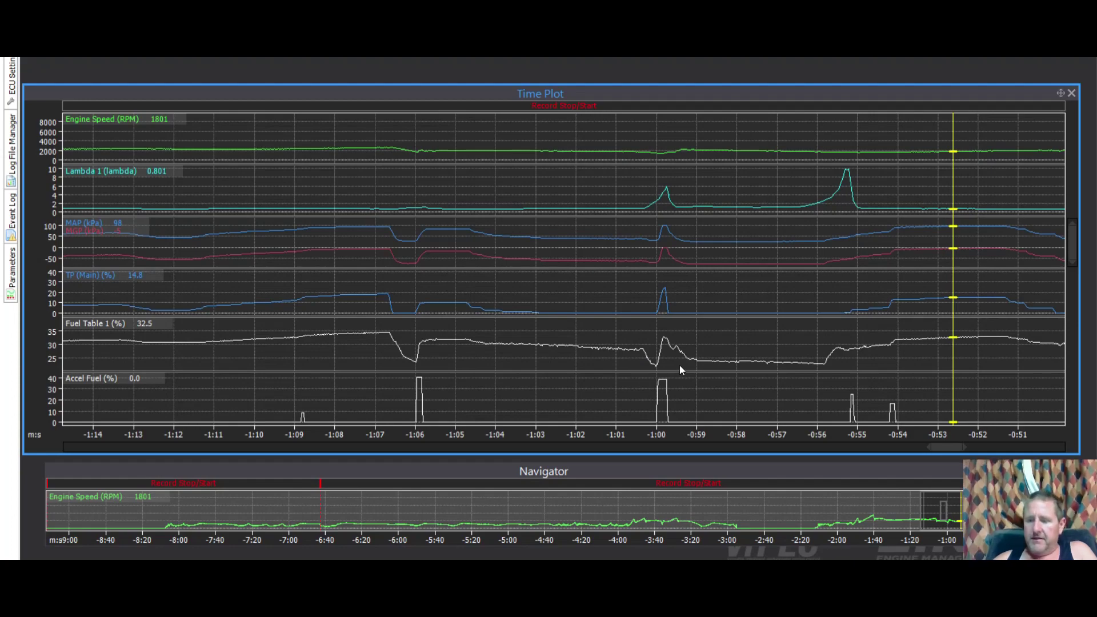
scroll(679, 366, "down", 5)
scroll(680, 366, "down", 5)
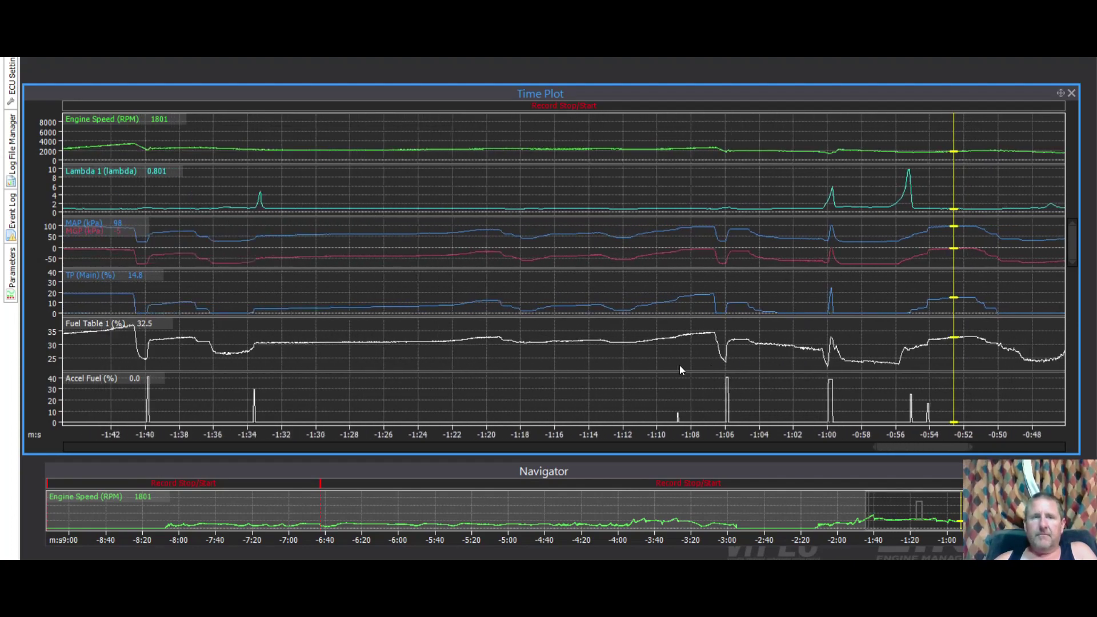
scroll(680, 366, "down", 3)
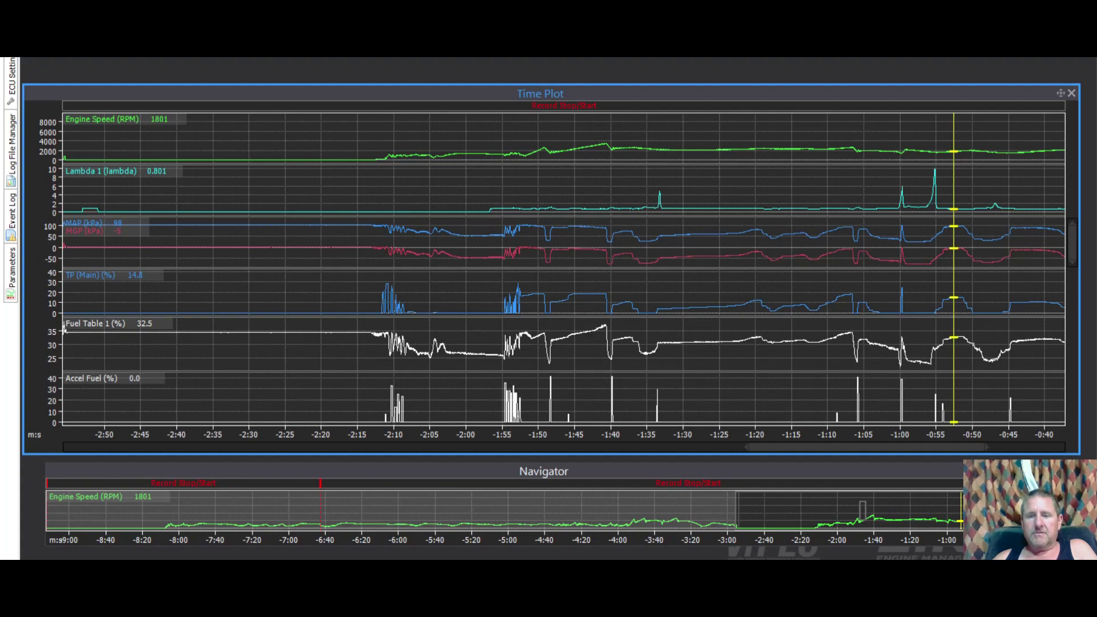
key("alt+Tab")
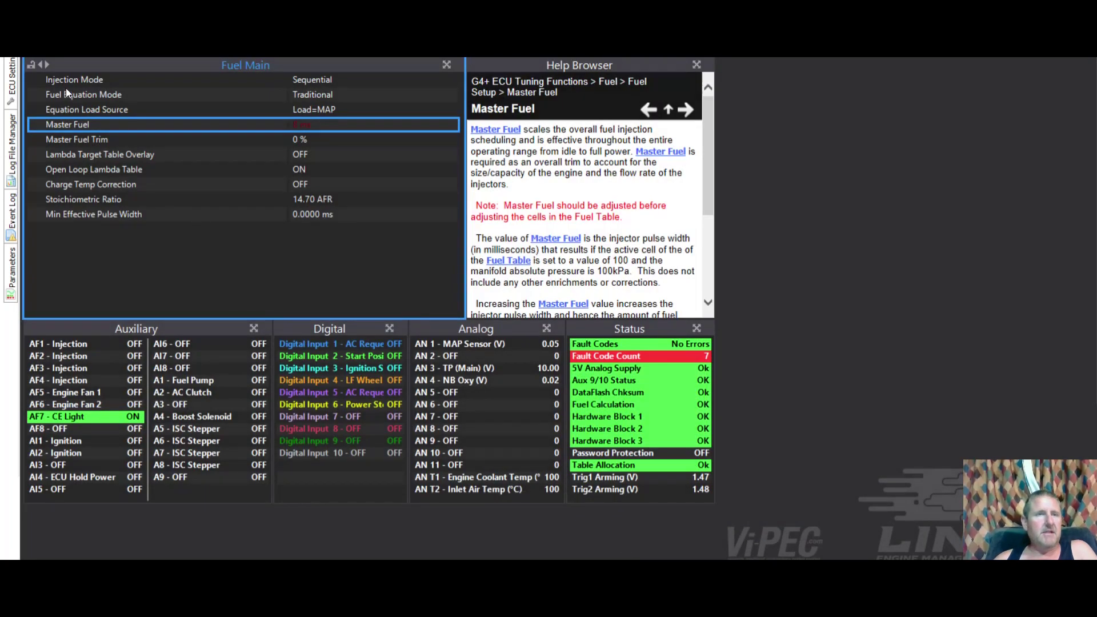
Open Fuel > AFR/Lambda Target Table from the ECU Settings tree, then return to the Time Plot
left_click(13, 71)
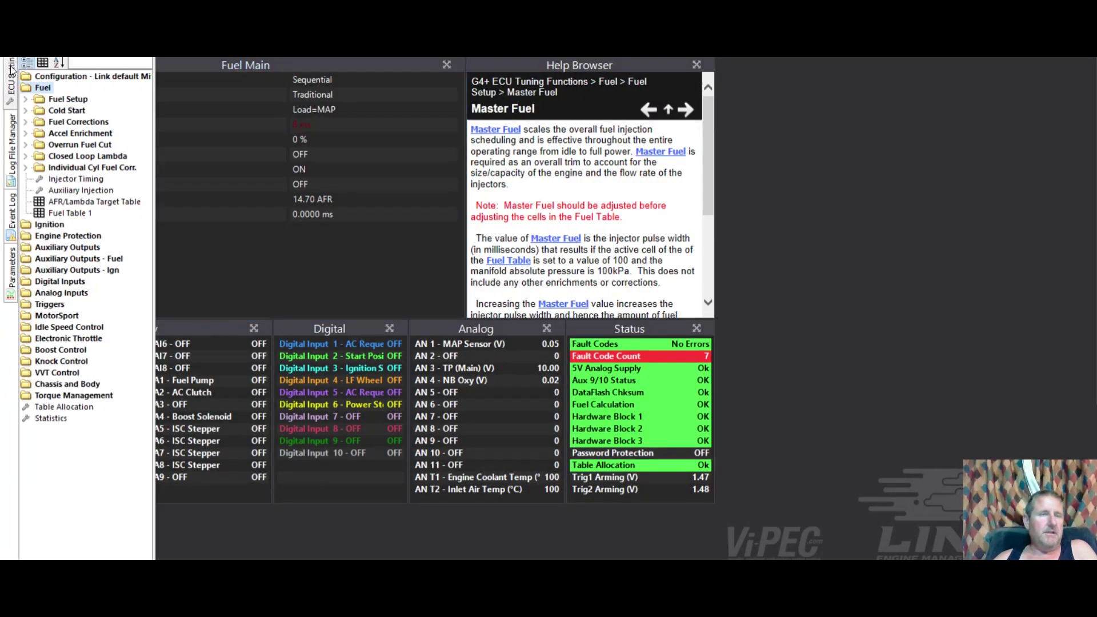
double_click(95, 203)
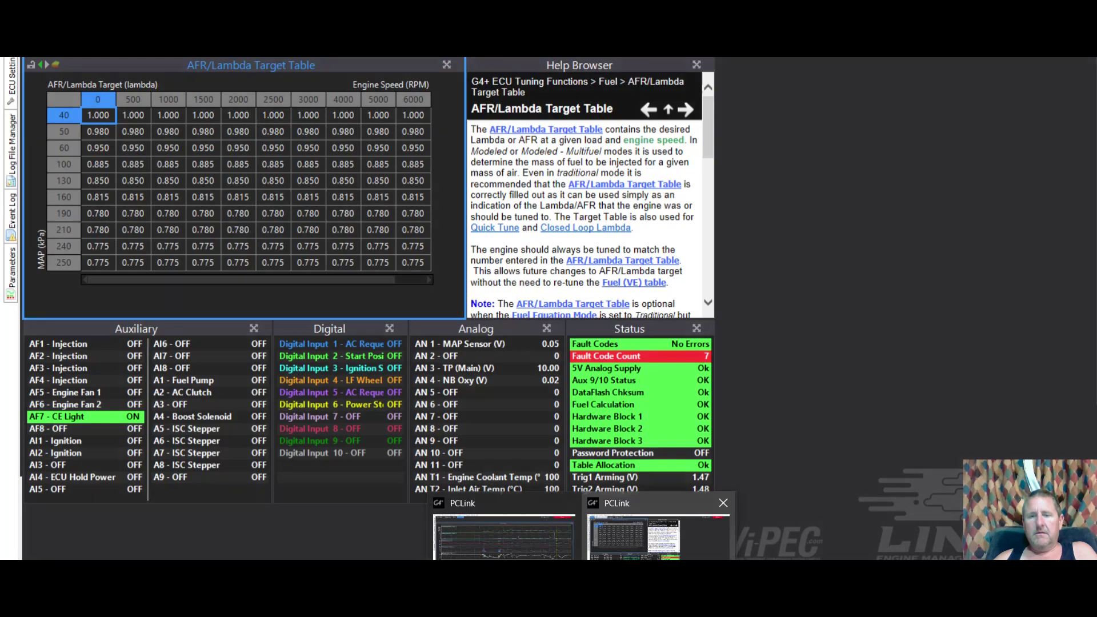
left_click(503, 514)
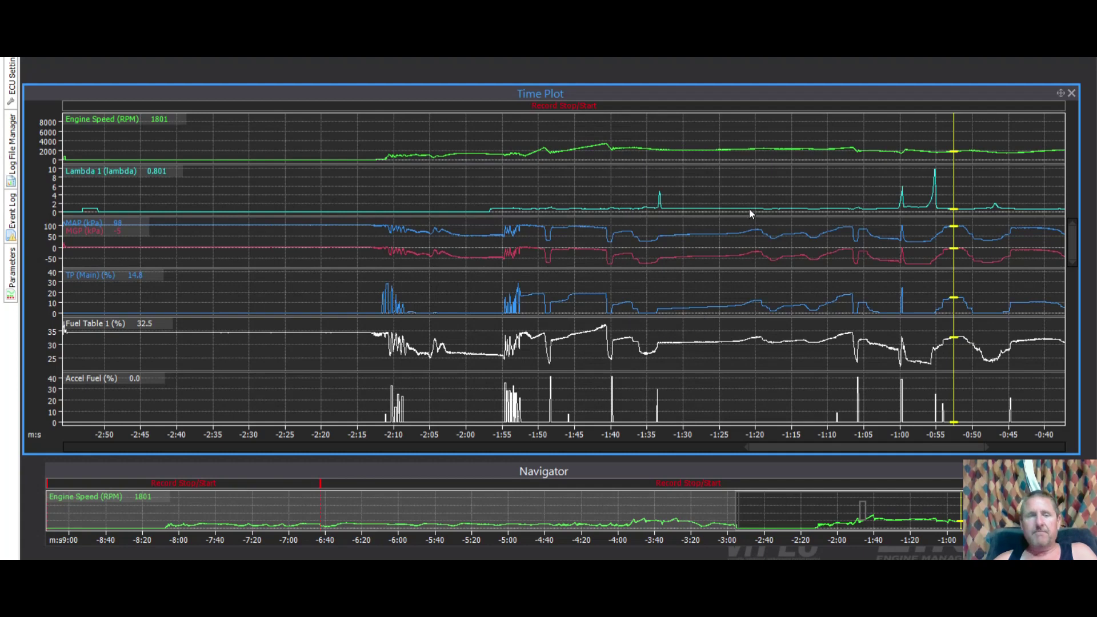
Read the log at -1:50 (lambda 0.835 at 2359 RPM), then return to the tune window
left_click(541, 199)
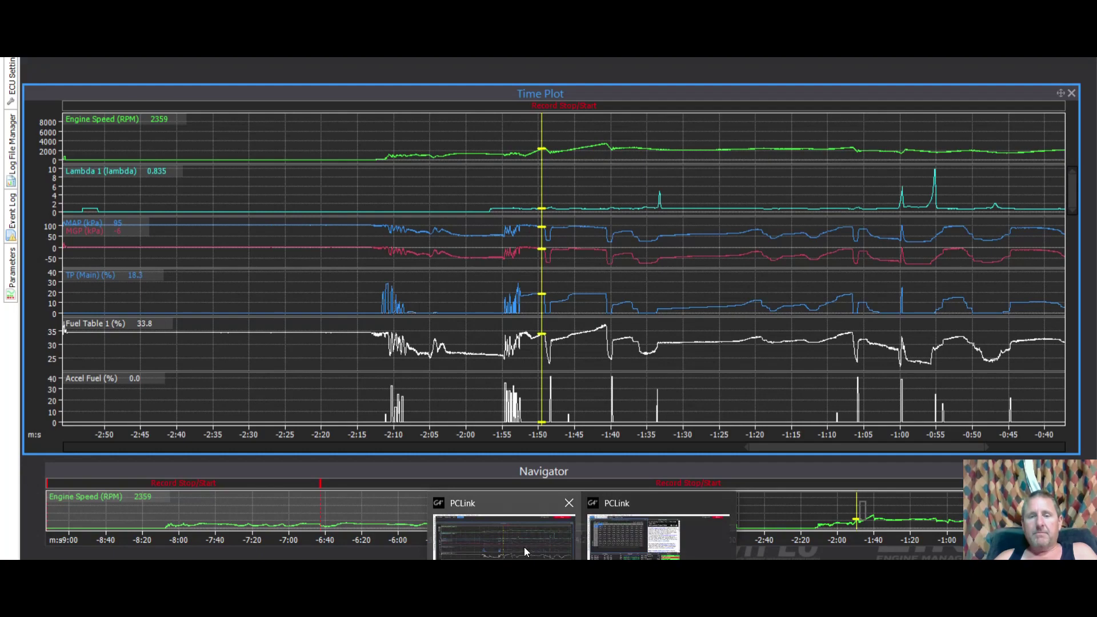
left_click(633, 531)
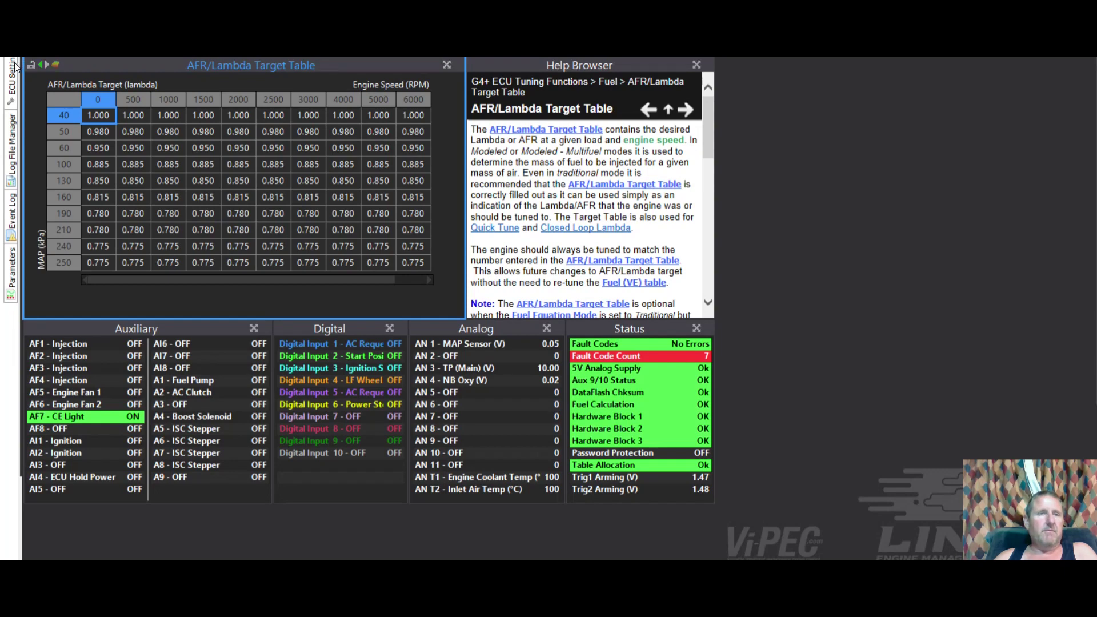
Show the fuel tables page with F2 and scroll Fuel Table 1 to the -100 kPa, 0 RPM cell
key("F2")
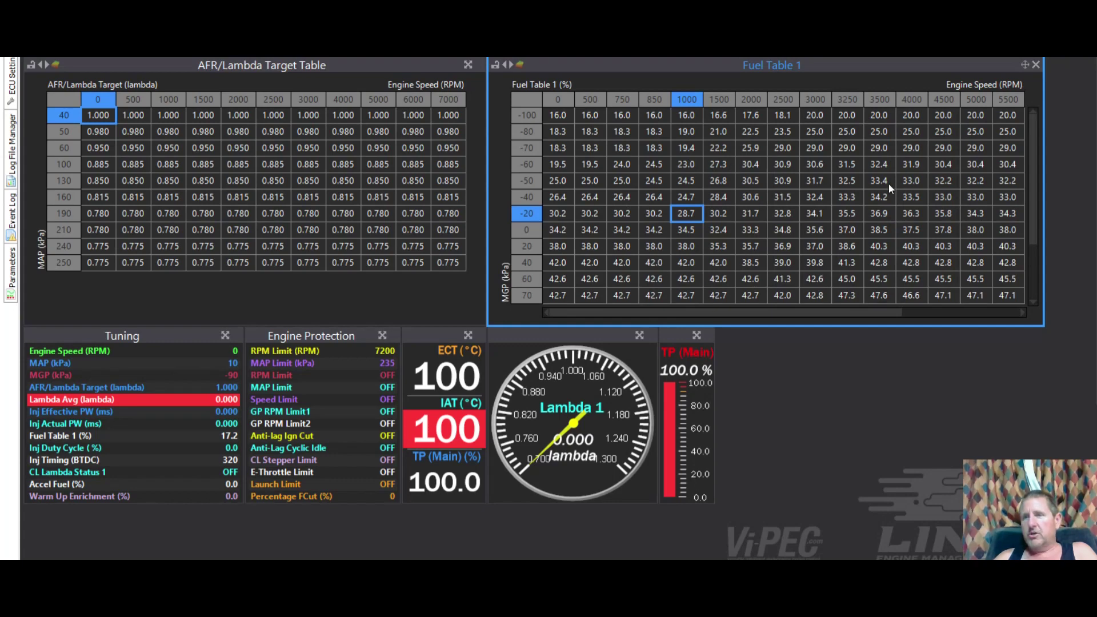
left_click_drag(1030, 120, 1036, 159)
scroll(1040, 183, "down", 1)
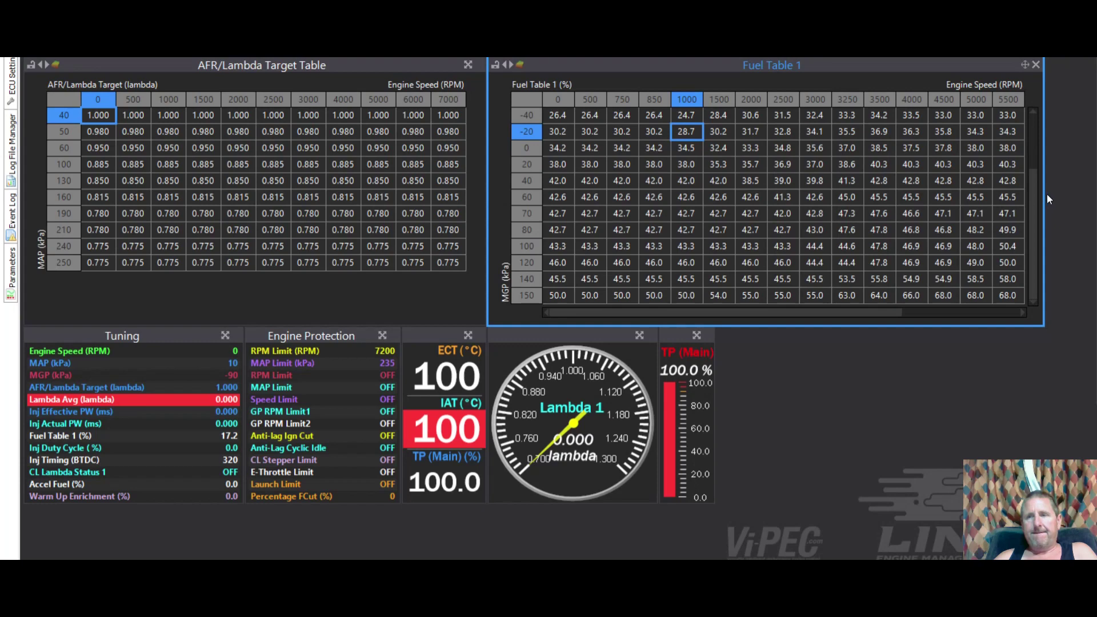
scroll(1044, 183, "up", 6)
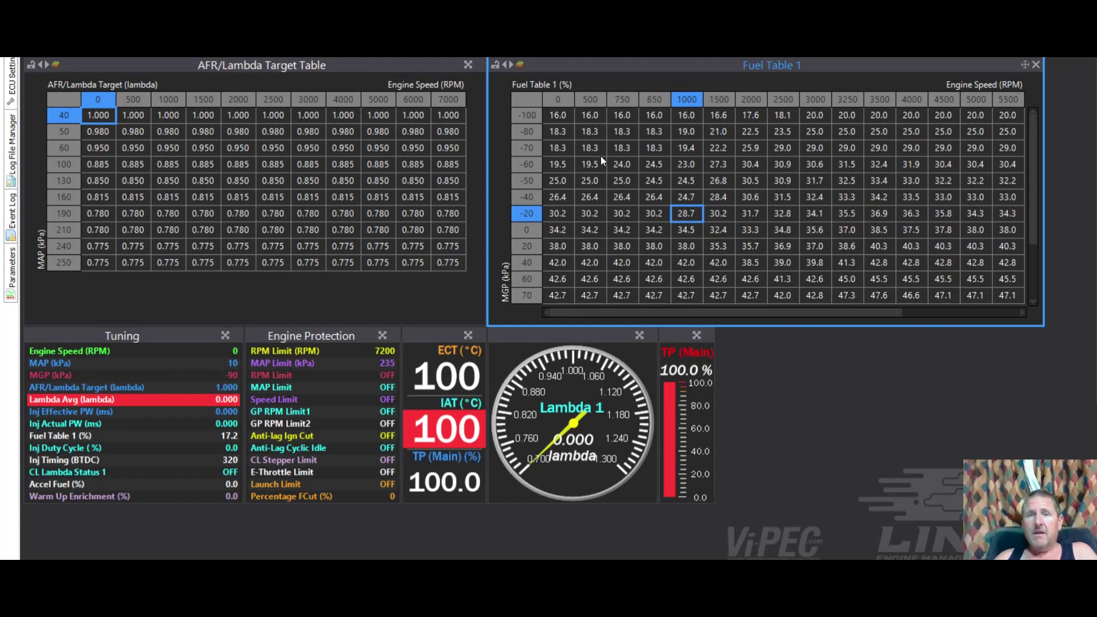
left_click(560, 115)
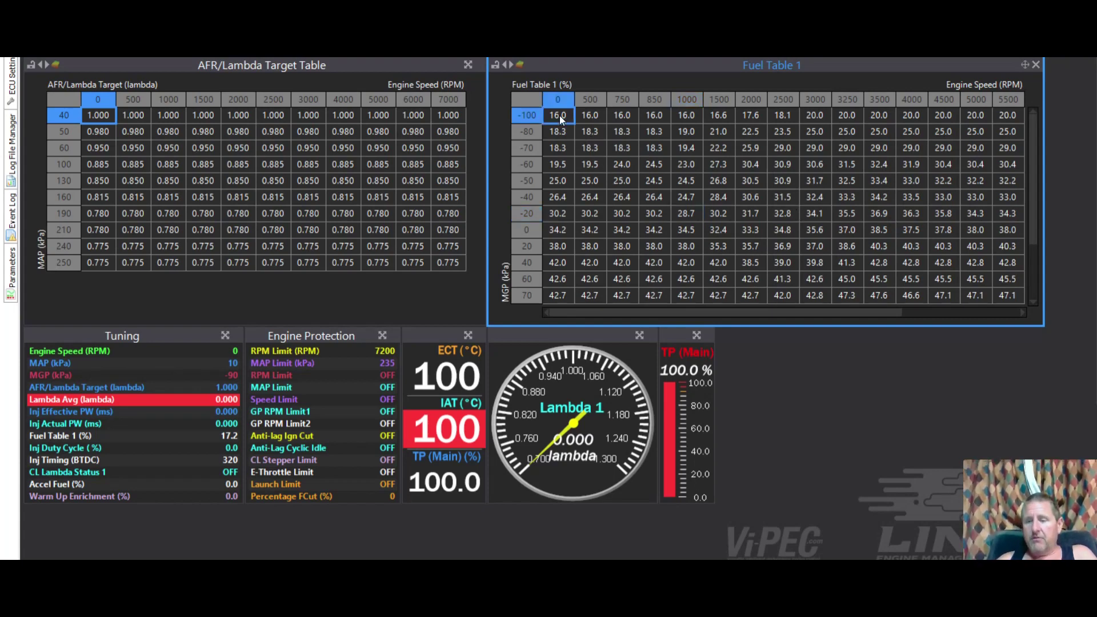
Extend the Fuel Table 1 selection from -100 kPa, 0 RPM to -70 kPa, 850 RPM
key("shift+Down")
key("shift+Down")
key("shift+Right")
key("shift+Right")
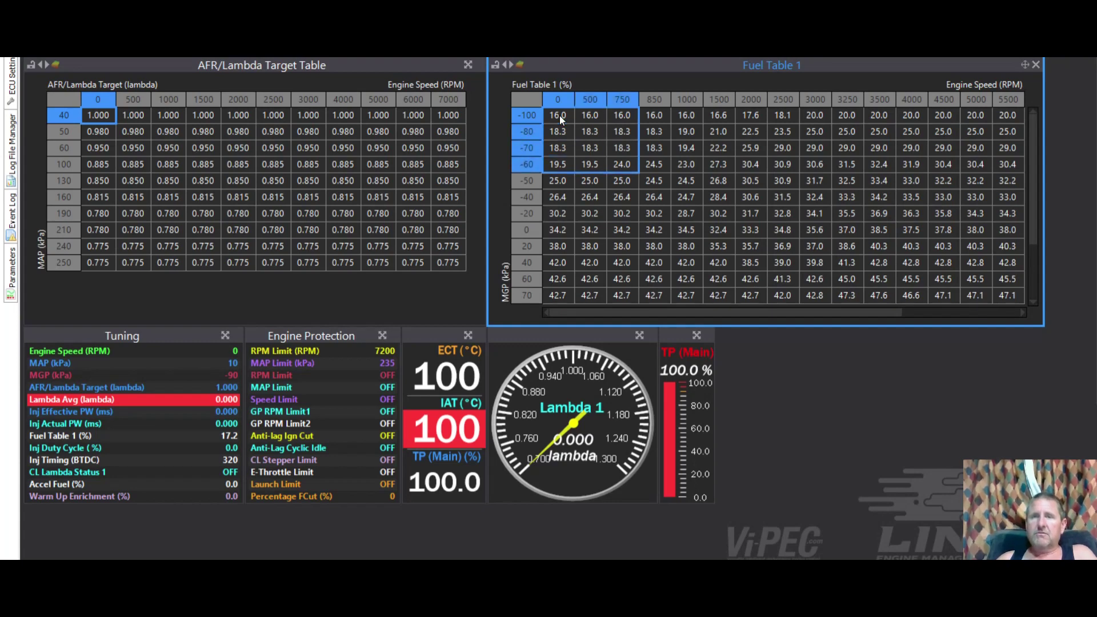
key("shift+Right")
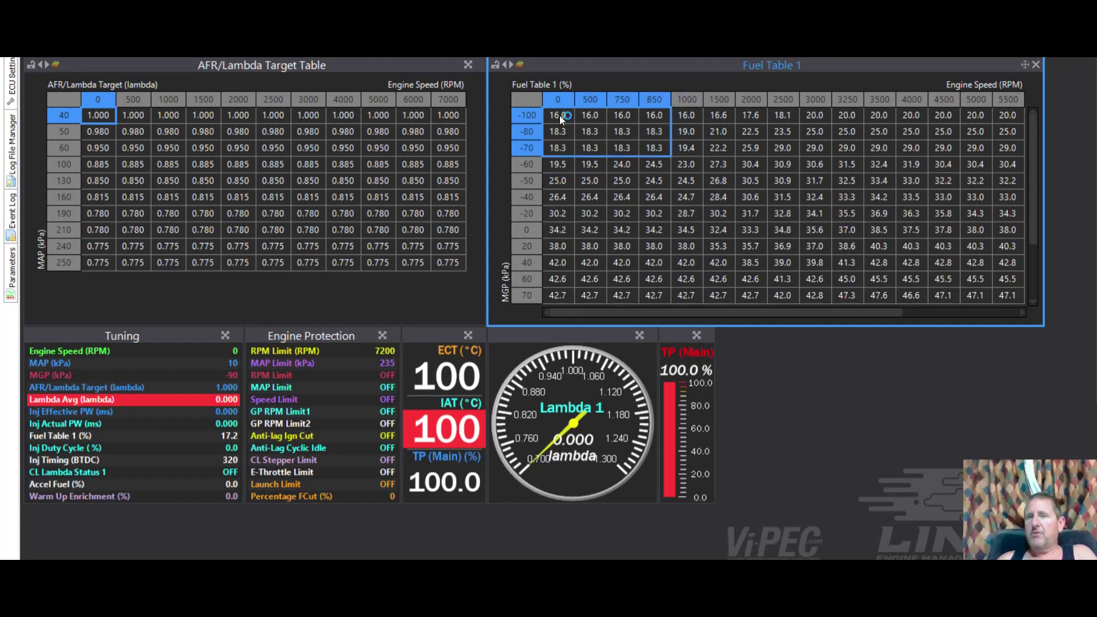